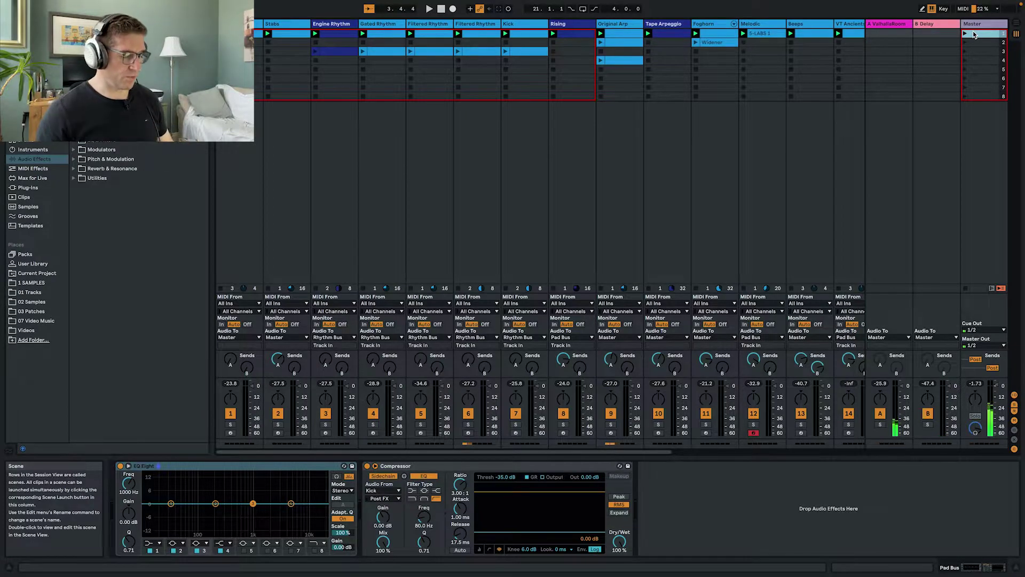
Step: Switch to the Arrangement View and return all tracks to arrangement playback
{"action": "key", "text": "Tab"}
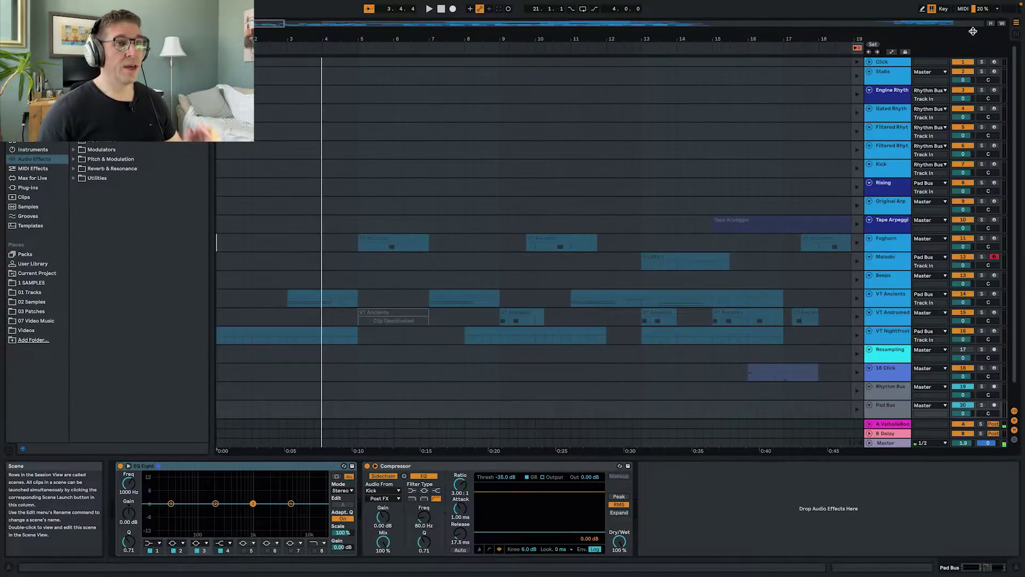
{"action": "left_click", "coordinate": [857, 48]}
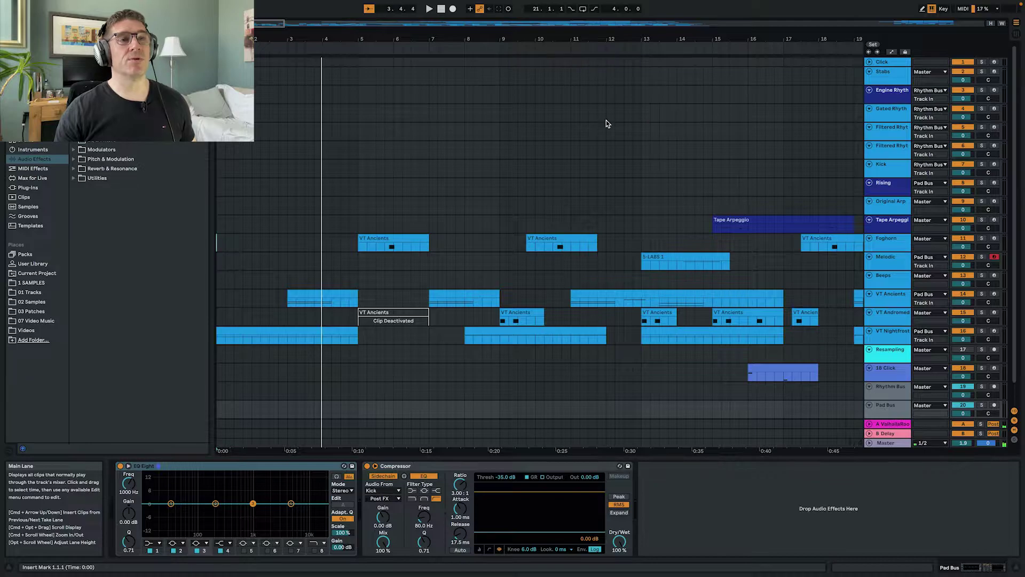
{"action": "left_click_drag", "start_coordinate": [700, 34], "coordinate": [410, 45]}
{"action": "left_click_drag", "start_coordinate": [342, 40], "coordinate": [342, 21]}
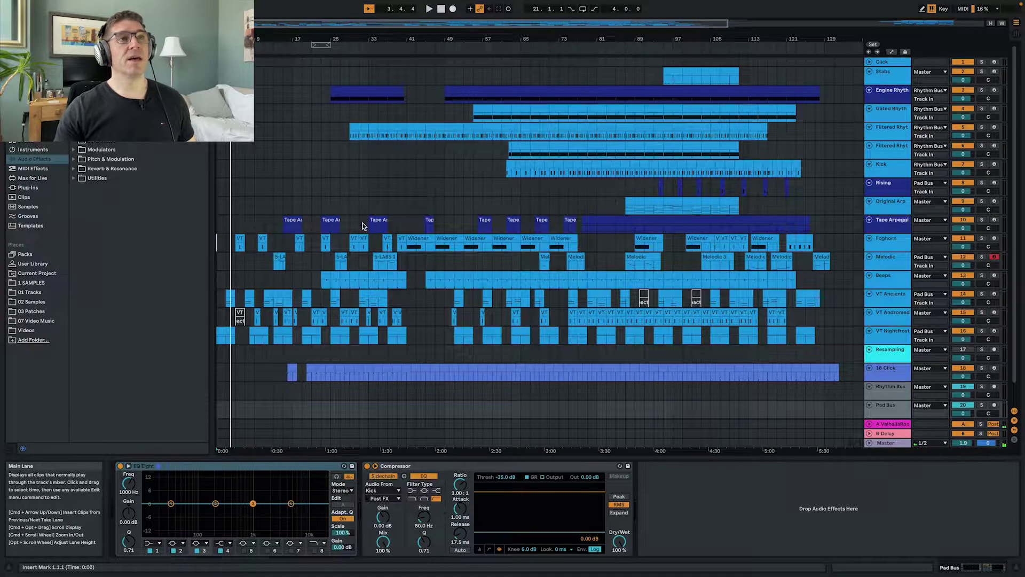
Step: Highlight the separate block of clips at the end of the timeline, from bar 177 to bar 201, and clear the selection
{"action": "scroll", "coordinate": [753, 338], "scroll_direction": "right", "scroll_amount": 15}
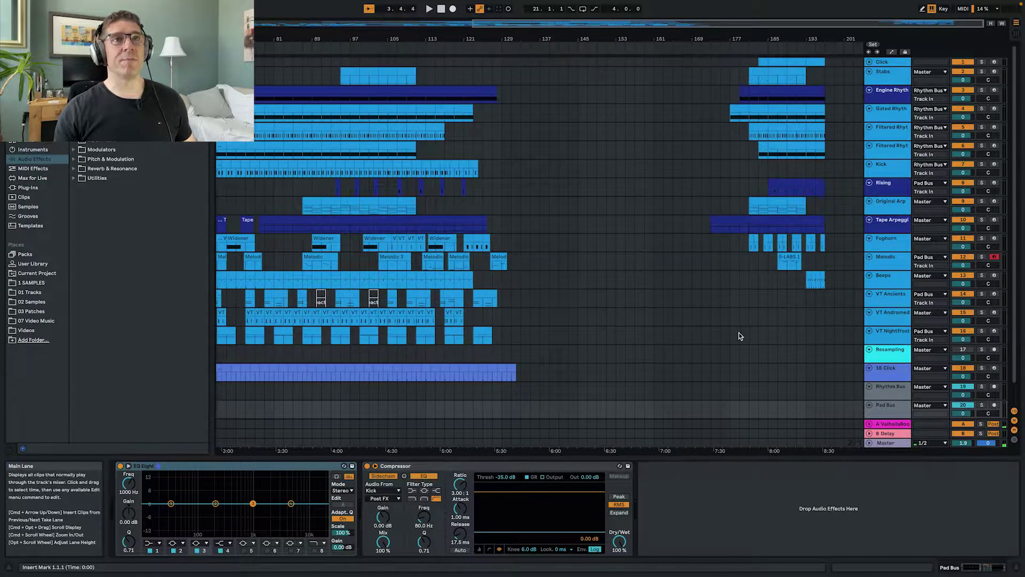
{"action": "left_click_drag", "start_coordinate": [844, 325], "coordinate": [730, 59]}
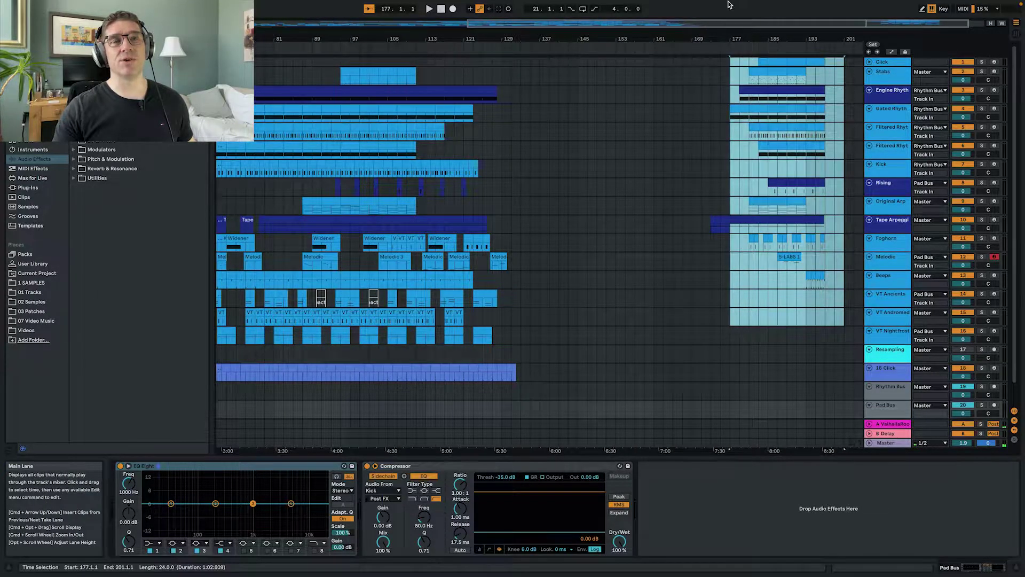
{"action": "left_click", "coordinate": [712, 91]}
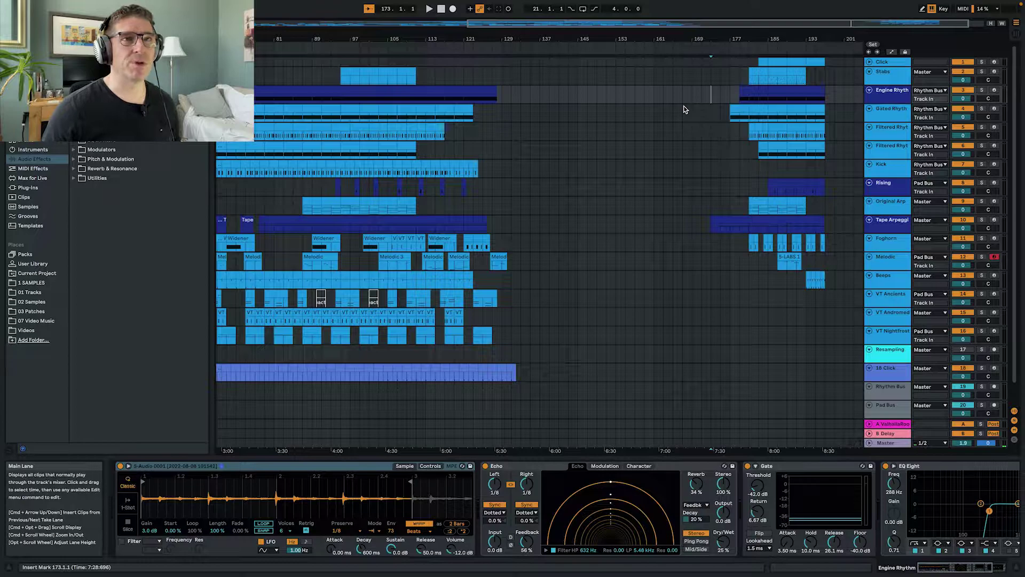
Step: Solo the Stabs track, play it from bar 181, and check the preset loaded in its LABS instrument
{"action": "left_click", "coordinate": [748, 81]}
{"action": "left_click", "coordinate": [981, 72]}
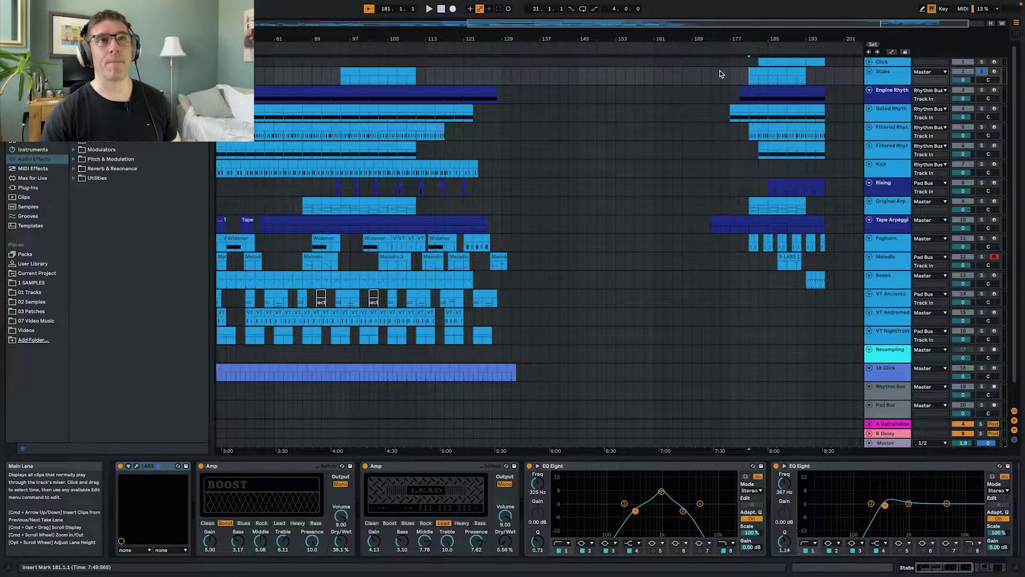
{"action": "key", "text": "space"}
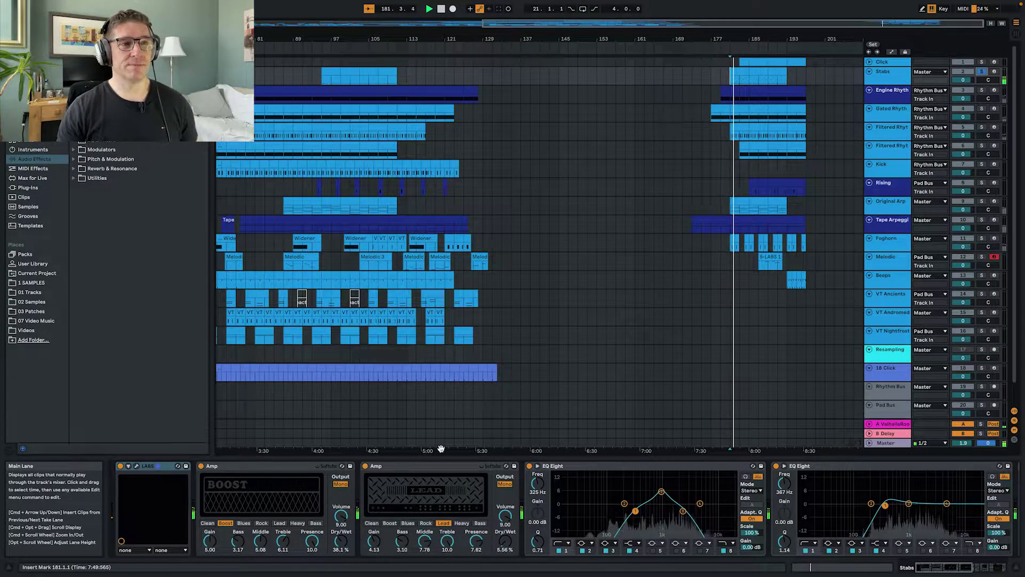
{"action": "left_click", "coordinate": [138, 466]}
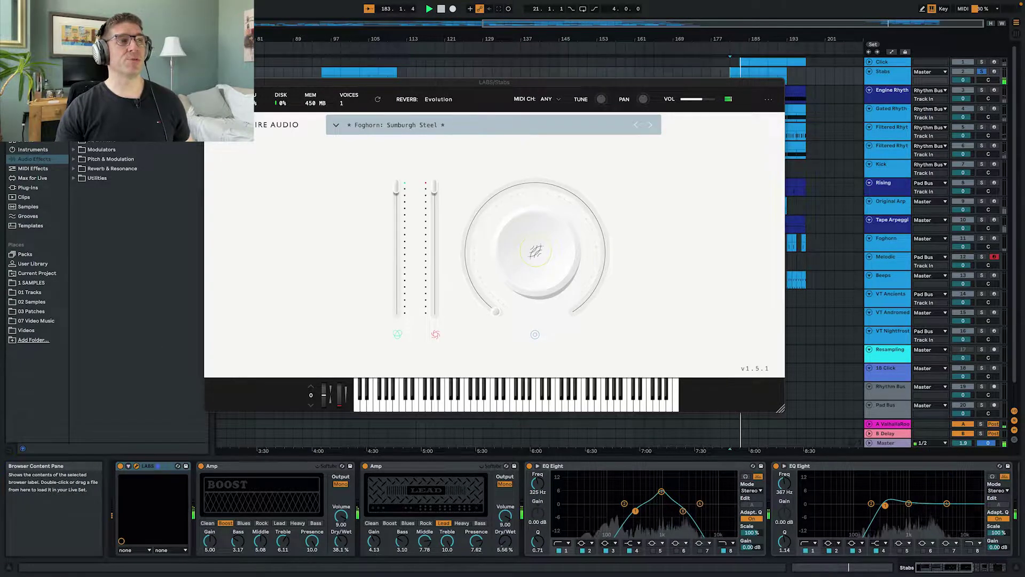
{"action": "left_click", "coordinate": [210, 83]}
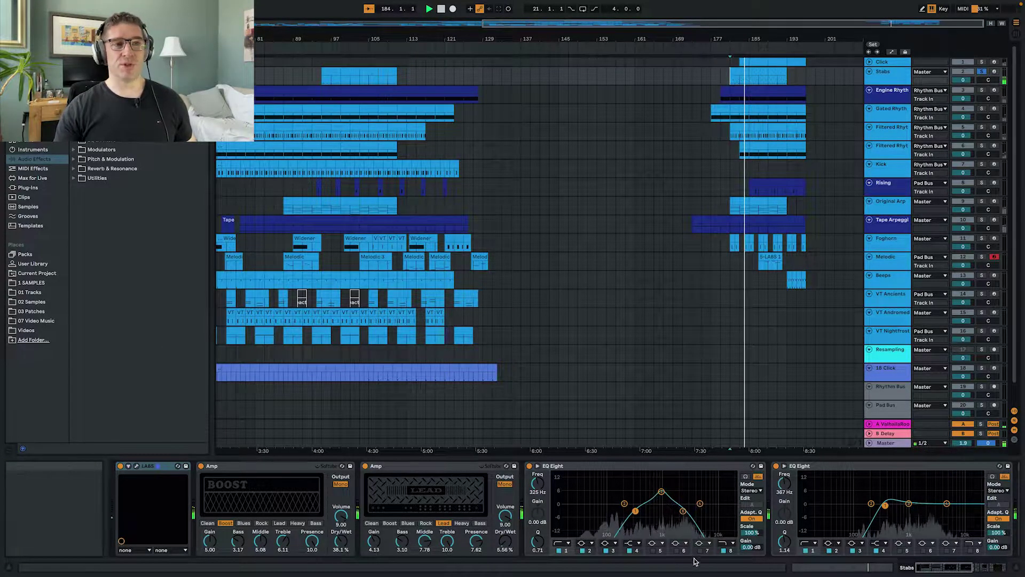
Step: Compare the Stabs sound with its Boost and Lead amps bypassed, re-enable both, and examine the remaining effects through to Echo
{"action": "left_click", "coordinate": [201, 466]}
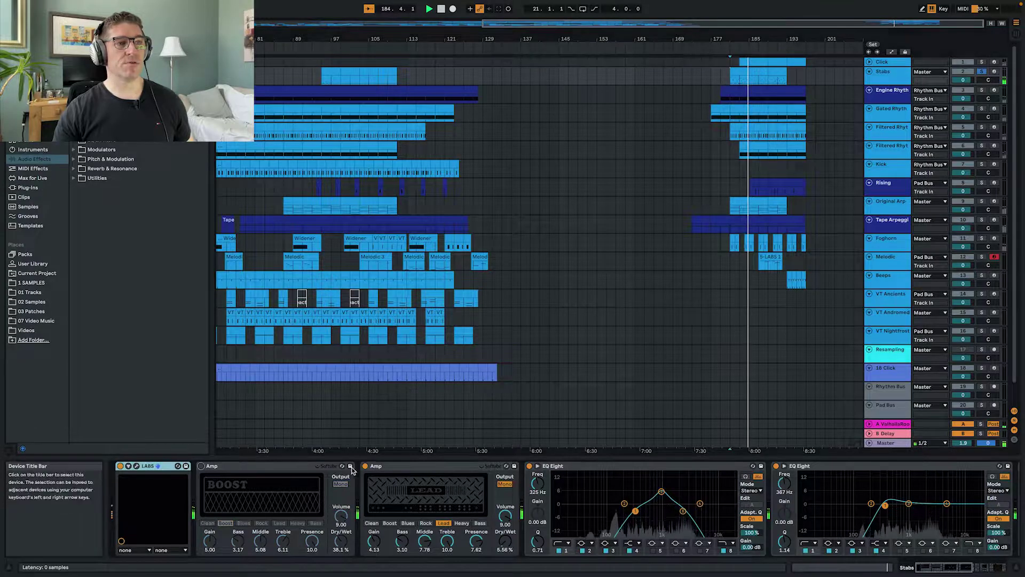
{"action": "left_click", "coordinate": [365, 465]}
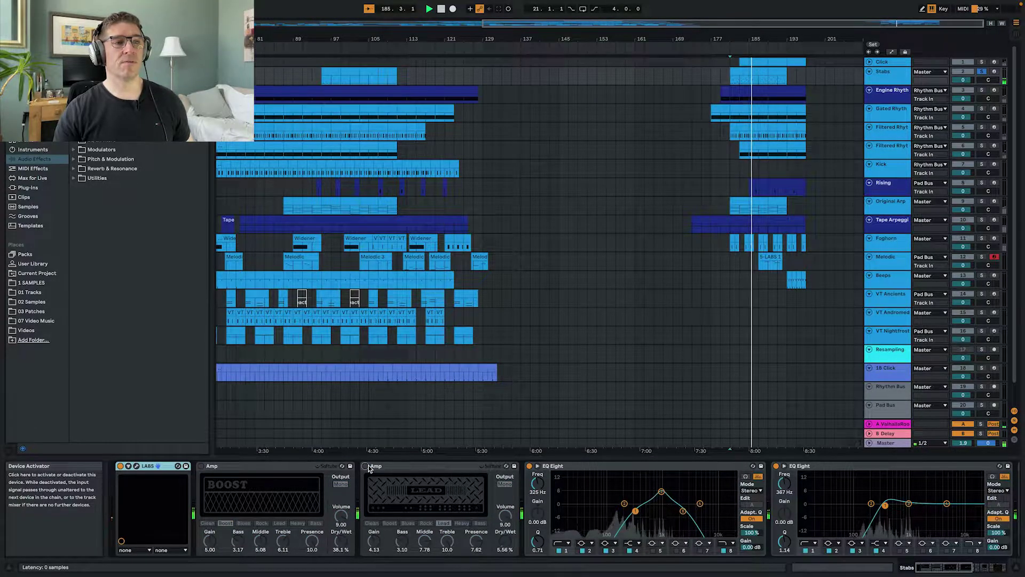
{"action": "left_click", "coordinate": [366, 466]}
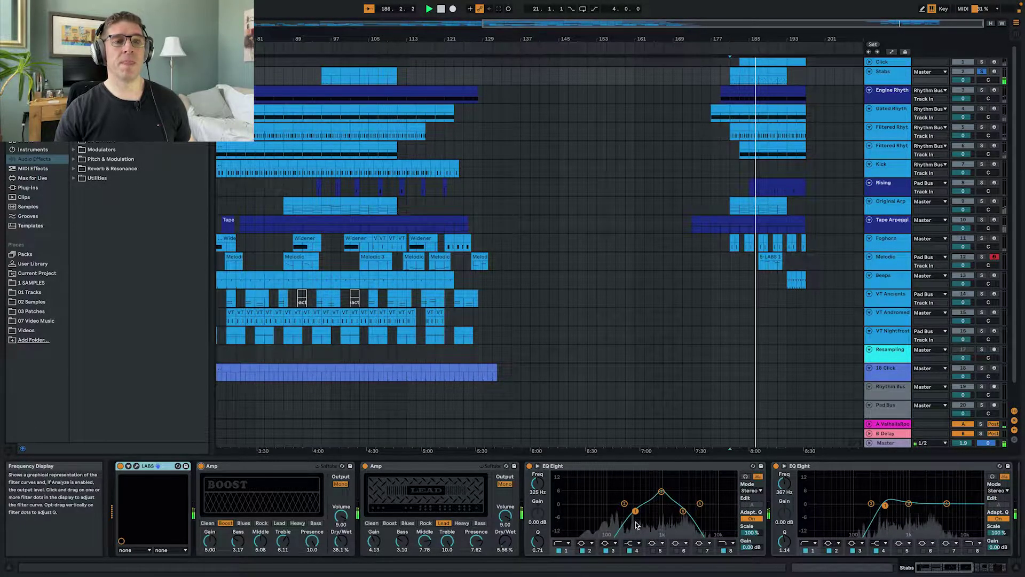
{"action": "scroll", "coordinate": [639, 521], "scroll_direction": "right", "scroll_amount": 5}
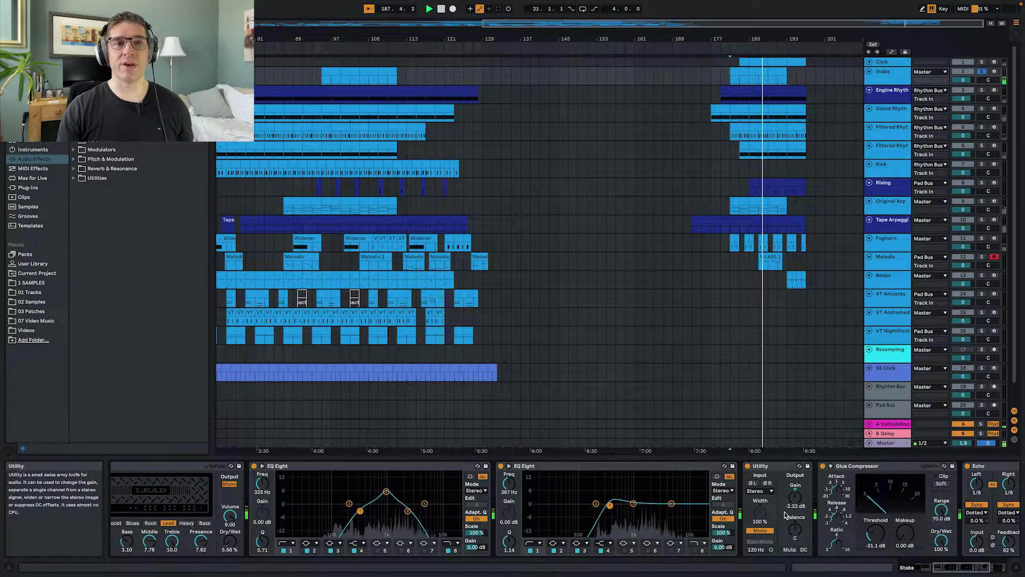
{"action": "scroll", "coordinate": [601, 512], "scroll_direction": "right", "scroll_amount": 5}
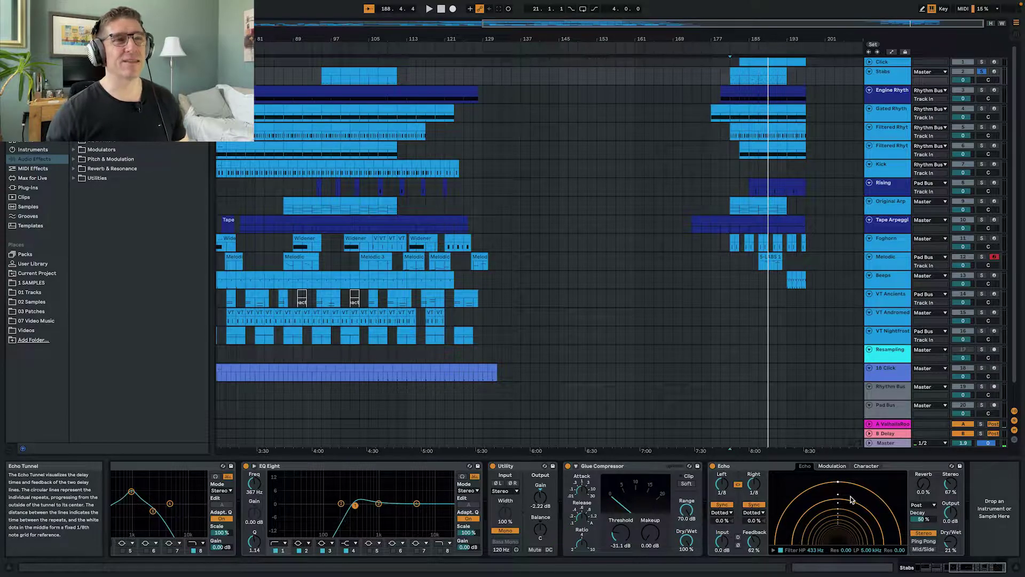
Step: Solo the VT Nightfrost track and show its device chain
{"action": "scroll", "coordinate": [757, 387], "scroll_direction": "left", "scroll_amount": 10}
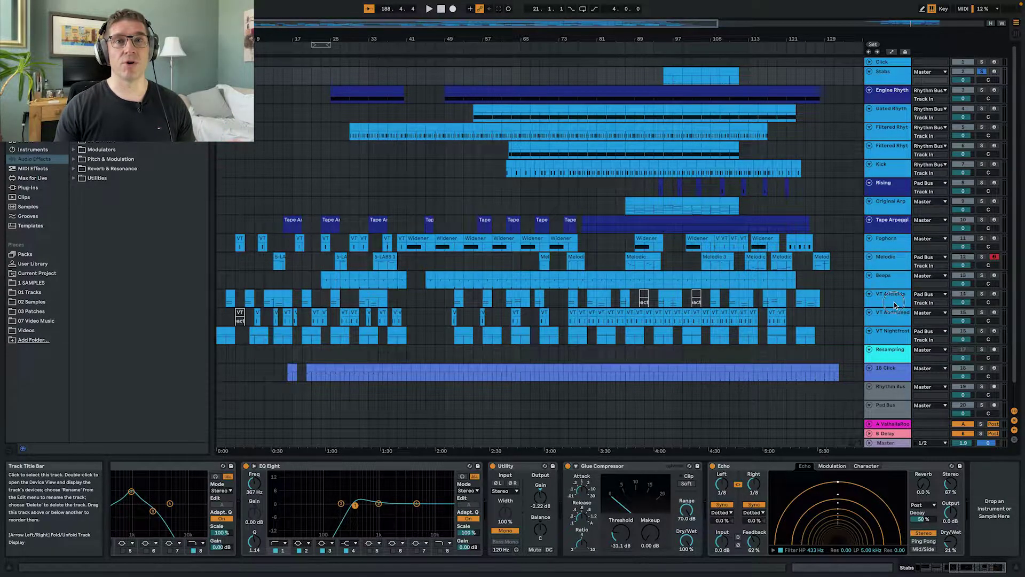
{"action": "left_click", "coordinate": [893, 340]}
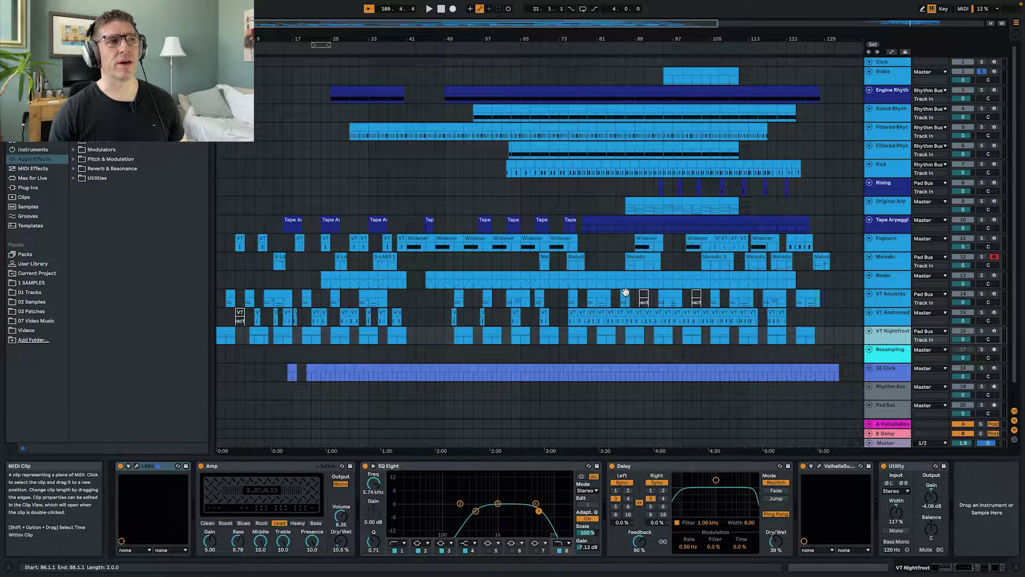
{"action": "left_click", "coordinate": [983, 331]}
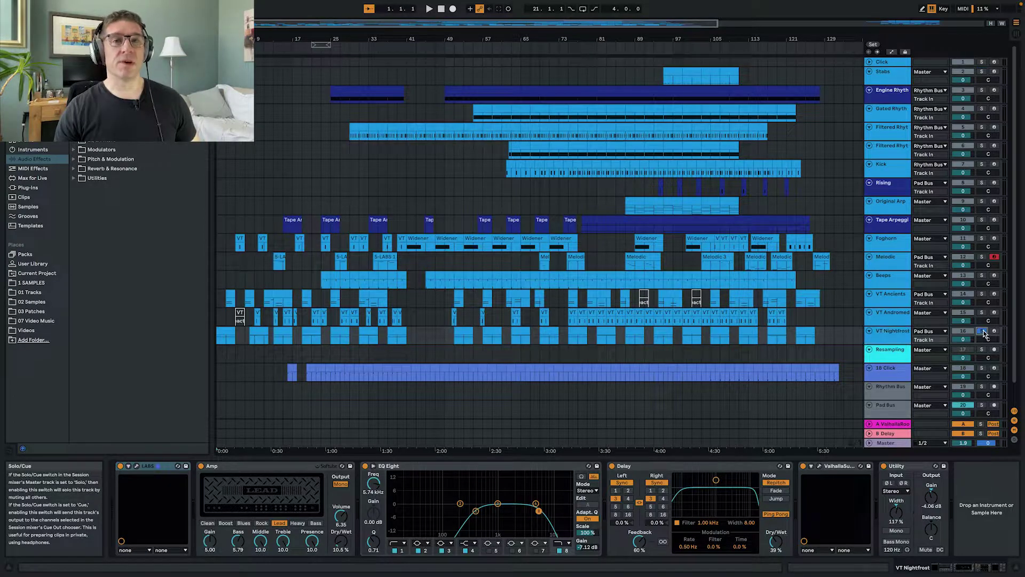
{"action": "left_click", "coordinate": [891, 334]}
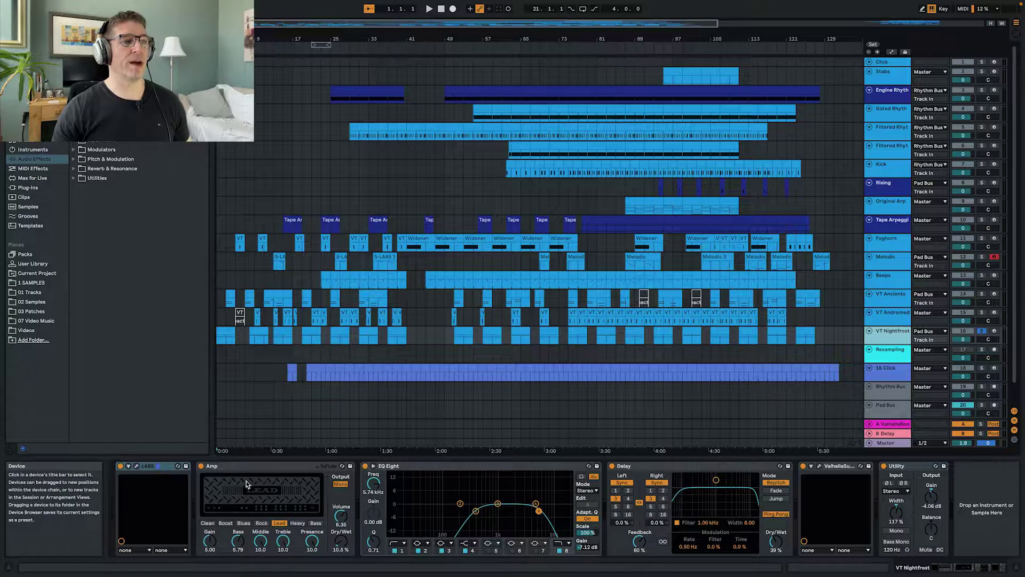
Step: Open the ValhallaSupermassive plug-in on the VT Nightfrost track, review its reverb settings, and close its window
{"action": "left_click", "coordinate": [835, 467]}
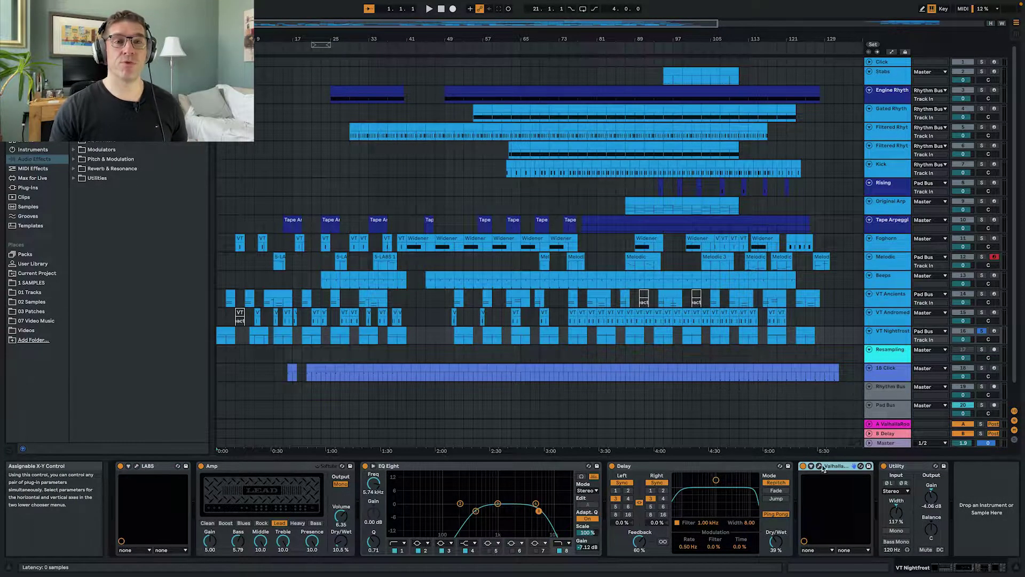
{"action": "left_click", "coordinate": [819, 465]}
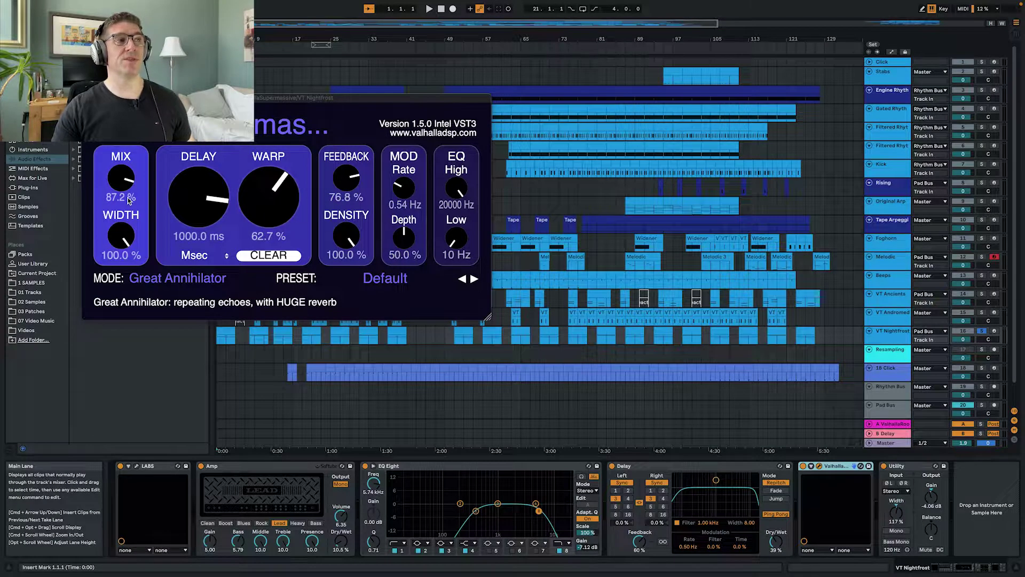
{"action": "left_click_drag", "start_coordinate": [203, 98], "coordinate": [449, 148]}
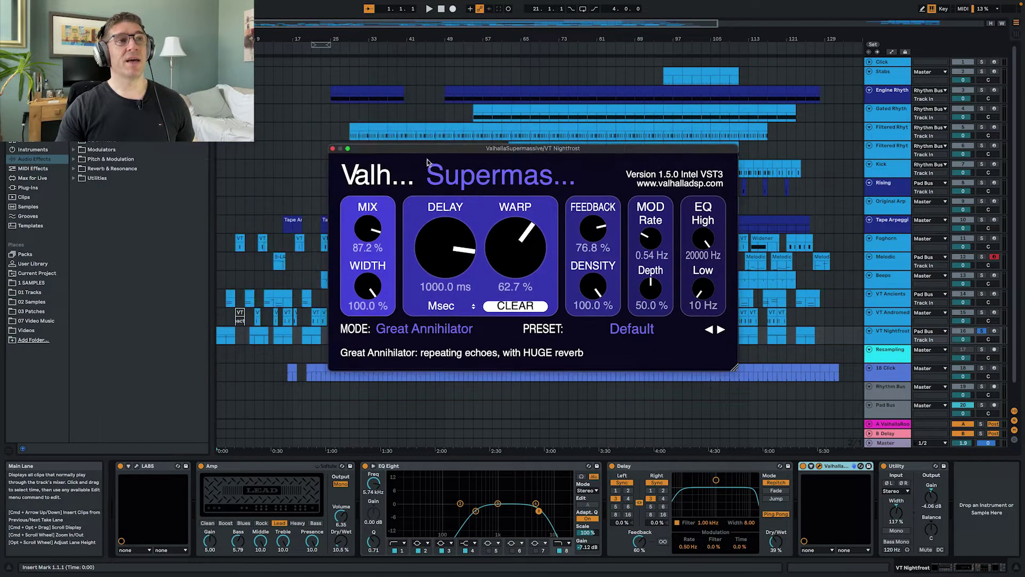
{"action": "mouse_move", "coordinate": [345, 151]}
{"action": "left_click", "coordinate": [332, 149]}
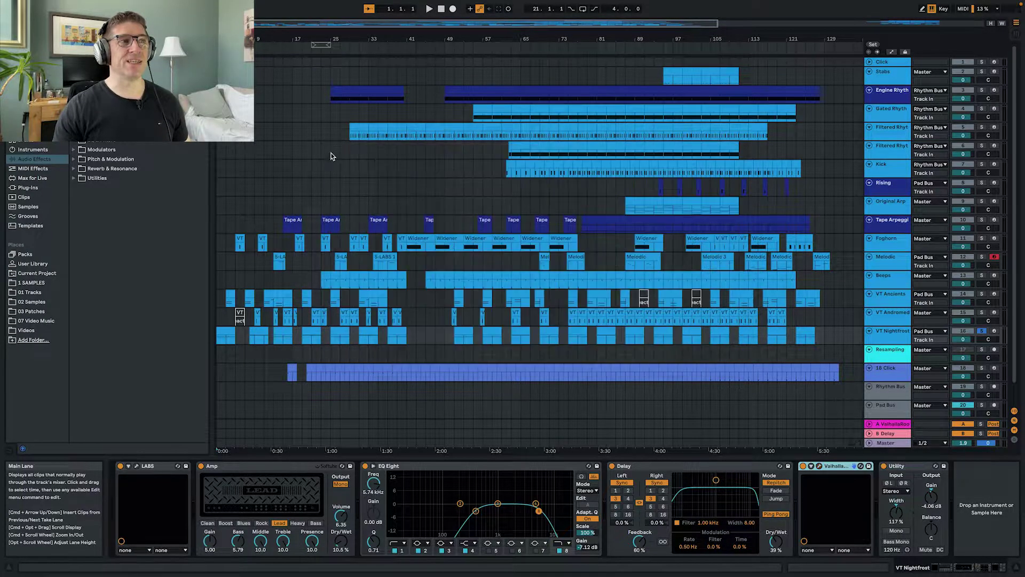
Step: Play VT Nightfrost while bypassing its Amp and ValhallaSupermassive to compare the sound, and re-enable both devices
{"action": "key", "text": "space"}
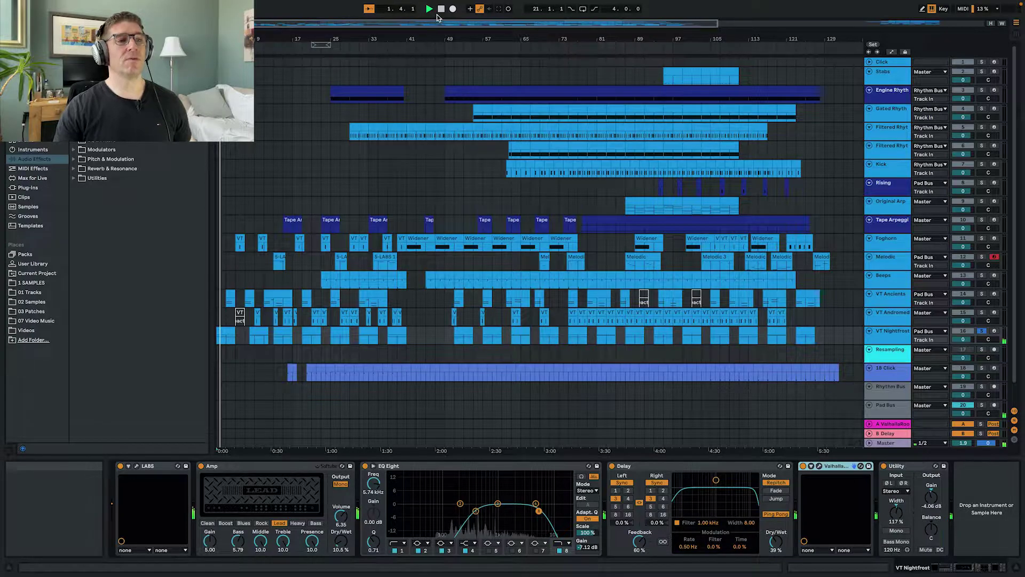
{"action": "left_click", "coordinate": [200, 466]}
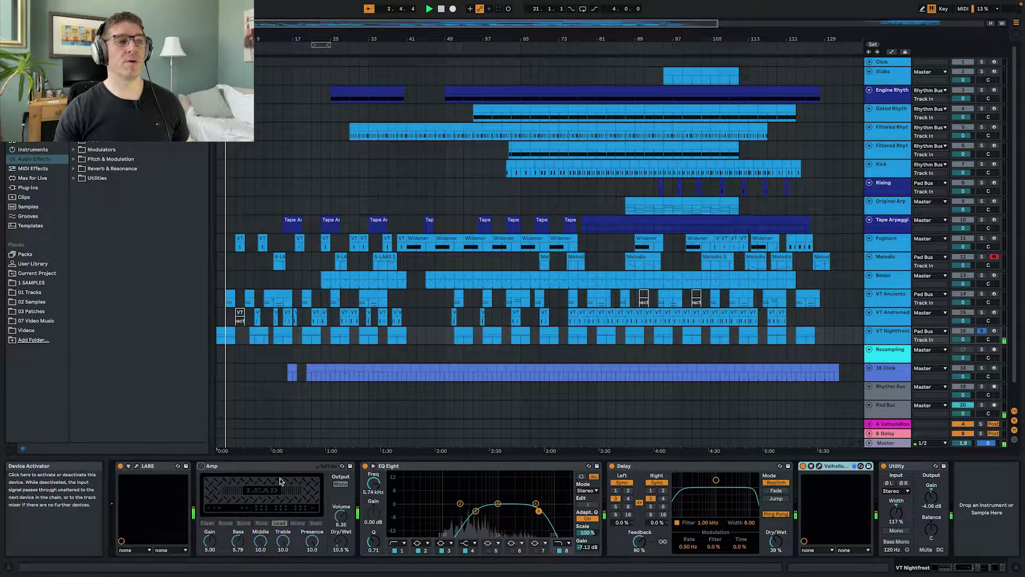
{"action": "left_click", "coordinate": [804, 466]}
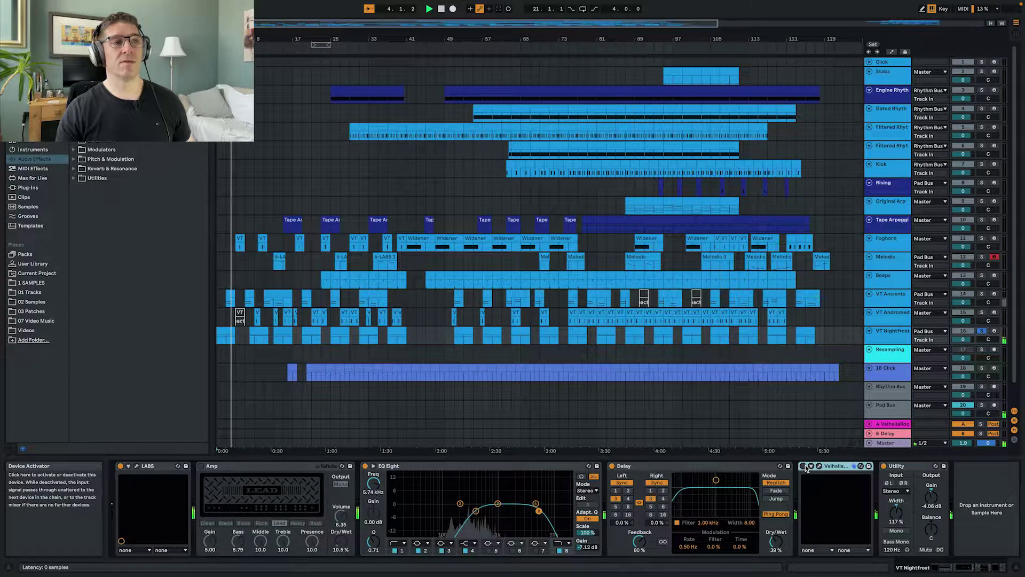
{"action": "left_click", "coordinate": [804, 466]}
{"action": "left_click", "coordinate": [200, 467]}
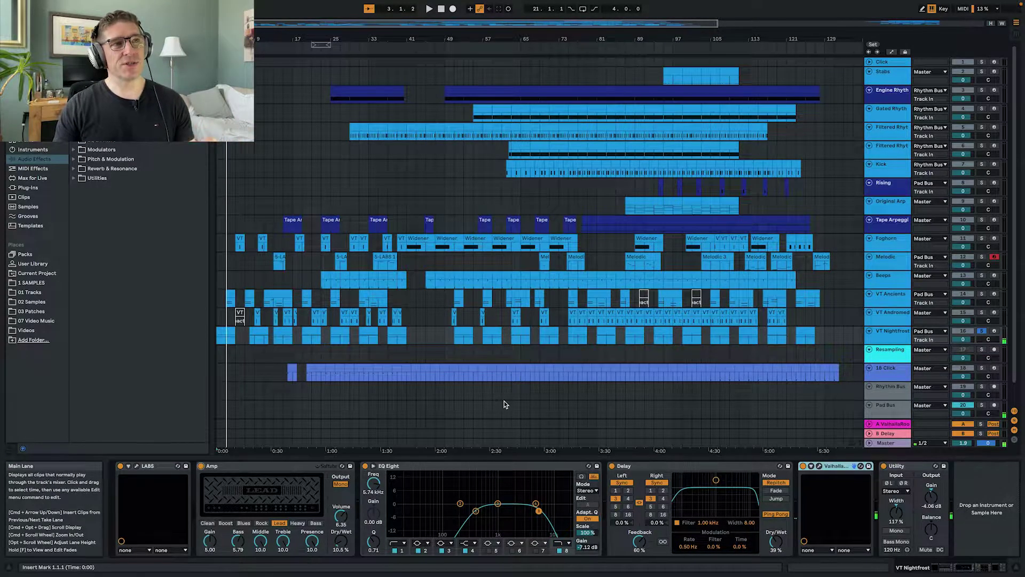
Step: Solo the VT Ancients track and play it from its first clip at bar 3
{"action": "left_click", "coordinate": [416, 237]}
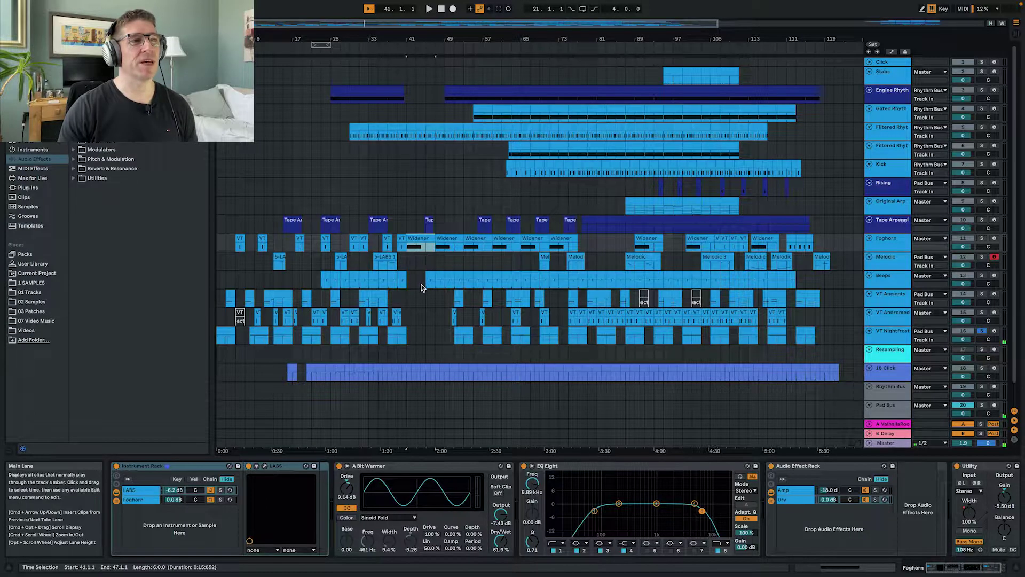
{"action": "left_click", "coordinate": [898, 336]}
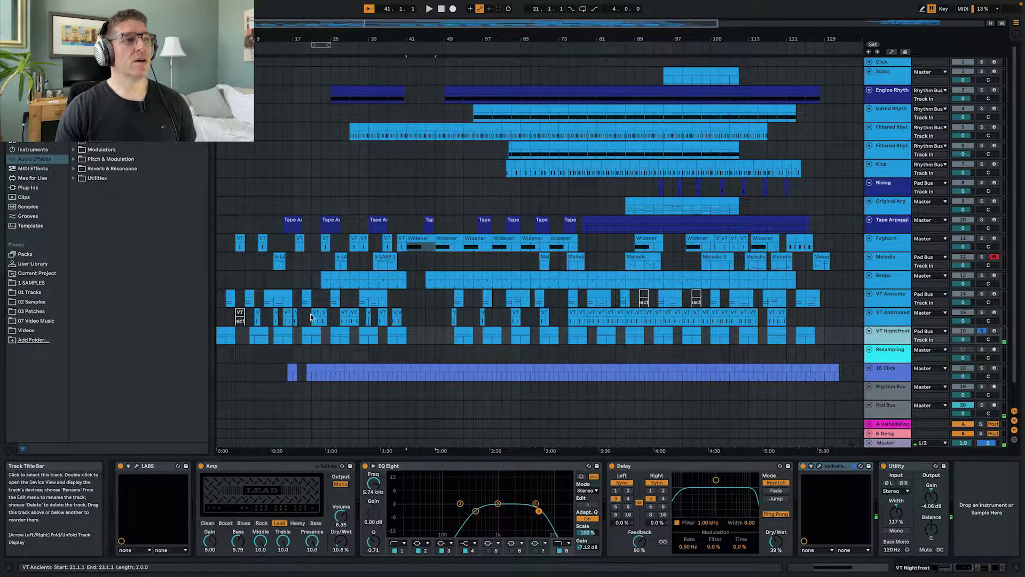
{"action": "left_click", "coordinate": [908, 299]}
{"action": "left_click", "coordinate": [227, 304]}
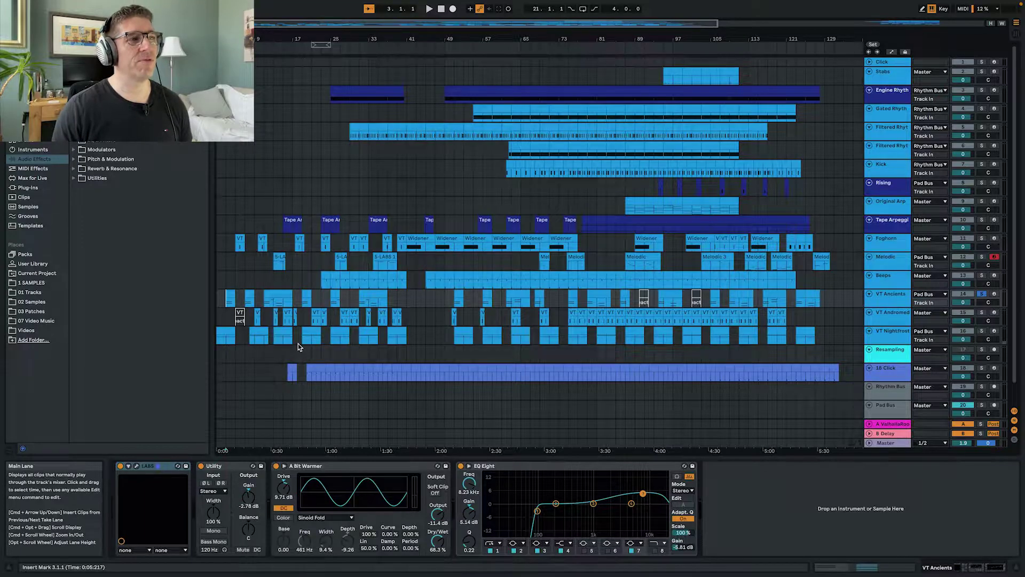
{"action": "key", "text": "space"}
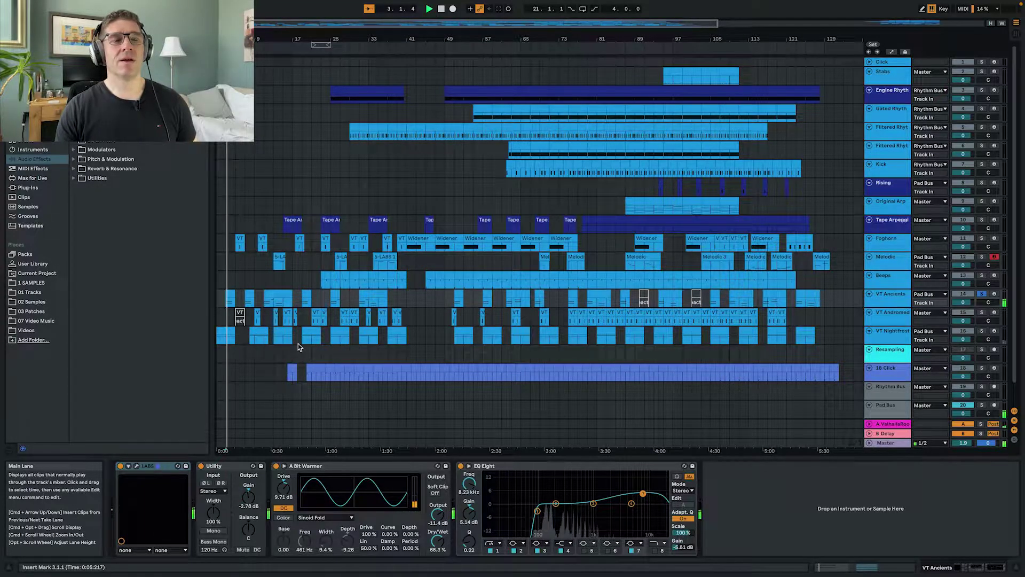
{"action": "key", "text": "space"}
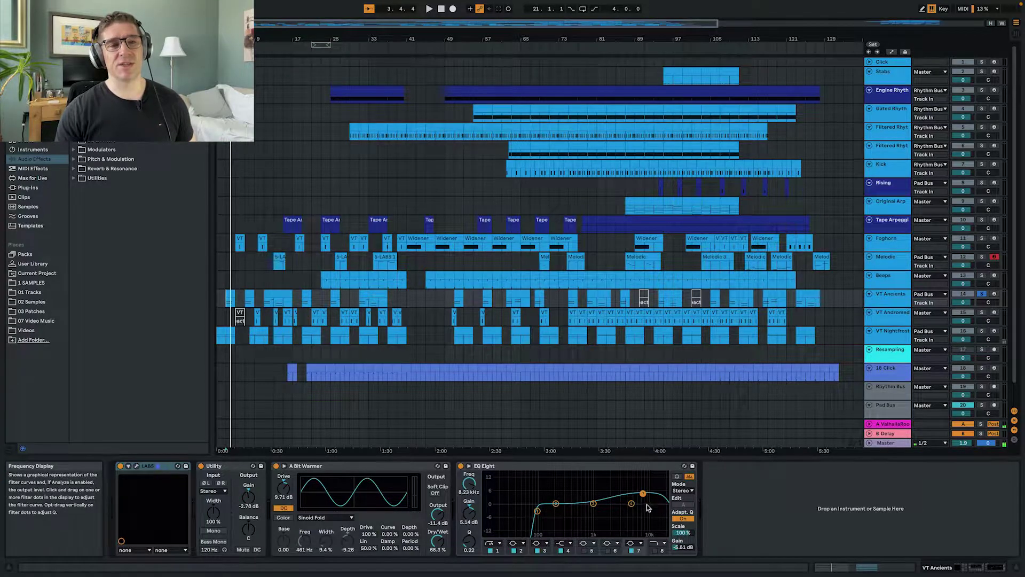
Step: Play VT Ancients while switching EQ Eight band 7 off and back on, and select the A Bit Warmer device
{"action": "key", "text": "space"}
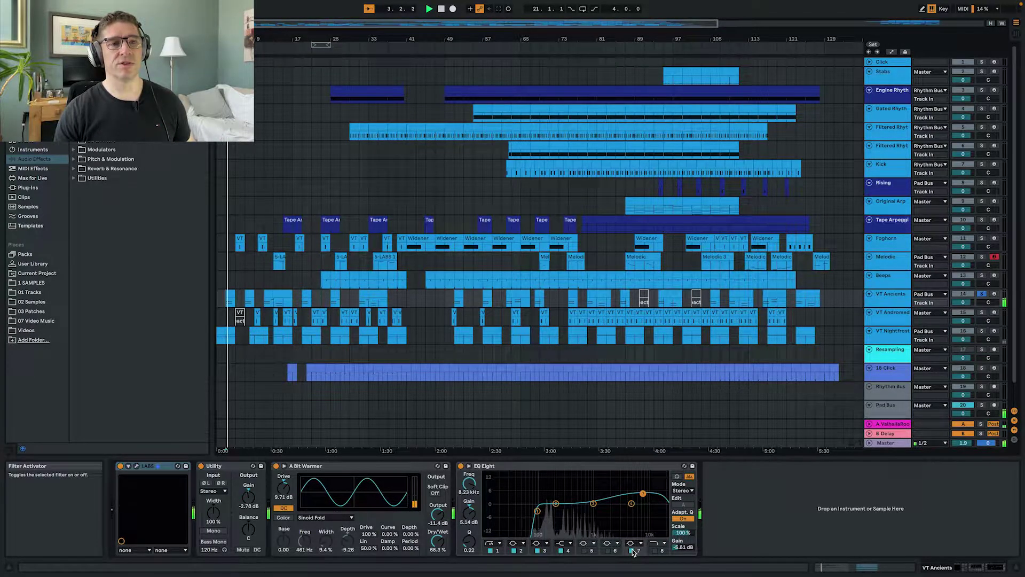
{"action": "left_click", "coordinate": [632, 550]}
{"action": "left_click", "coordinate": [632, 550]}
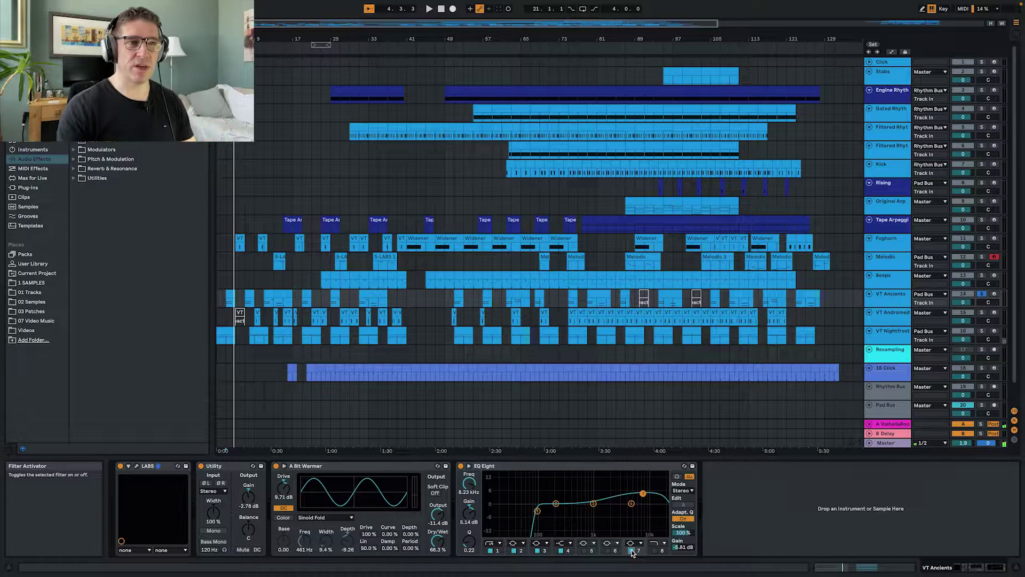
{"action": "left_click", "coordinate": [350, 467]}
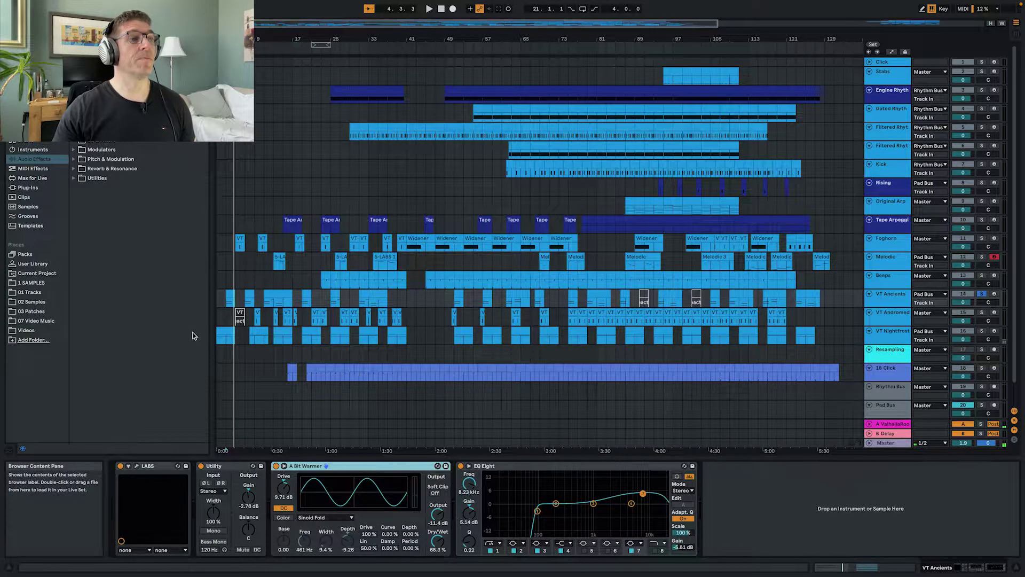
Step: Solo the VT Andromeda track and play it from bar 9
{"action": "left_click", "coordinate": [982, 312]}
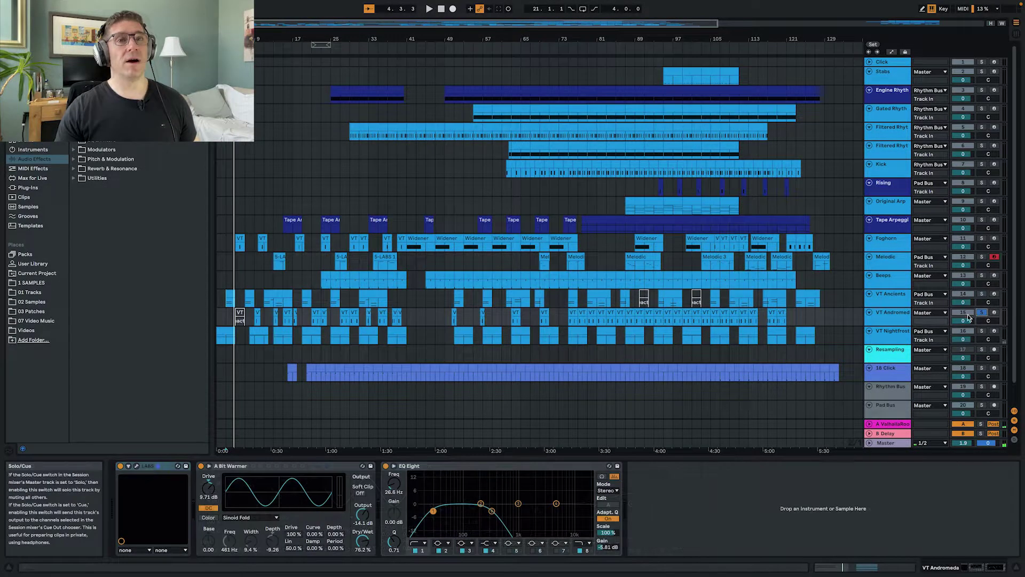
{"action": "left_click", "coordinate": [255, 323]}
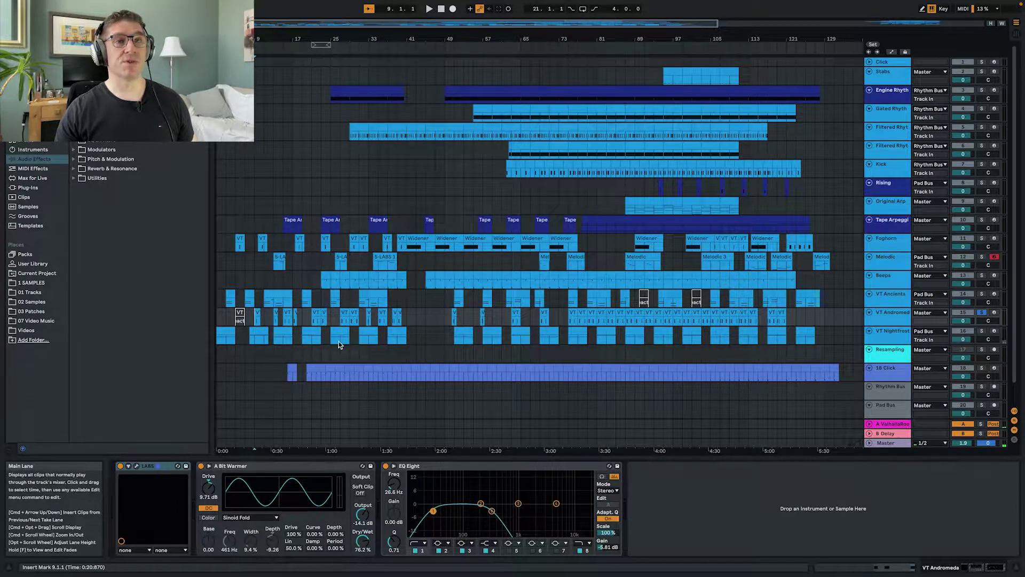
{"action": "left_click", "coordinate": [908, 321]}
{"action": "key", "text": "space"}
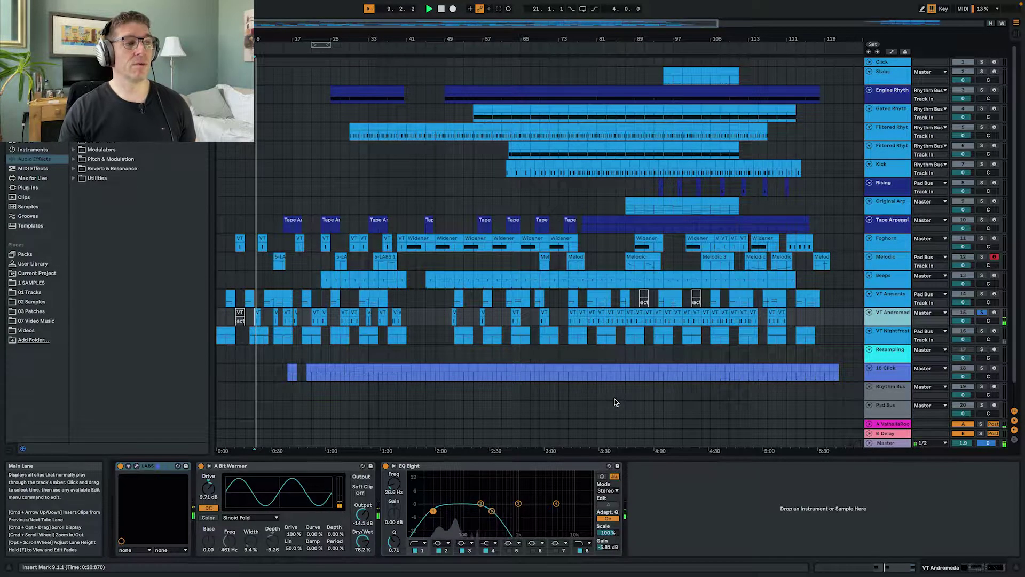
Step: Bypass A Bit Warmer and EQ Eight in turn on VT Andromeda to compare the sound, re-enabling each device
{"action": "left_click", "coordinate": [200, 467]}
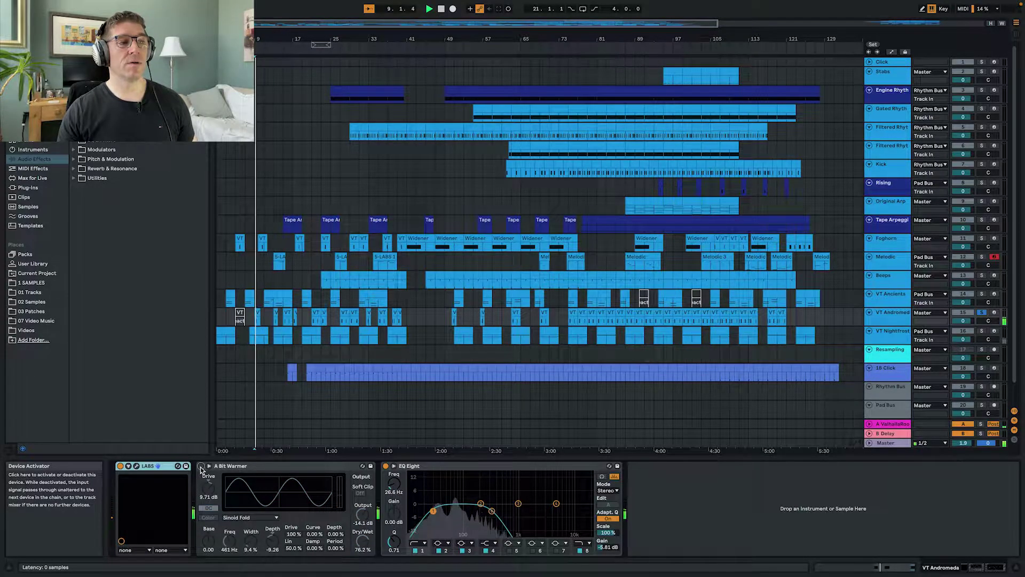
{"action": "left_click", "coordinate": [201, 467]}
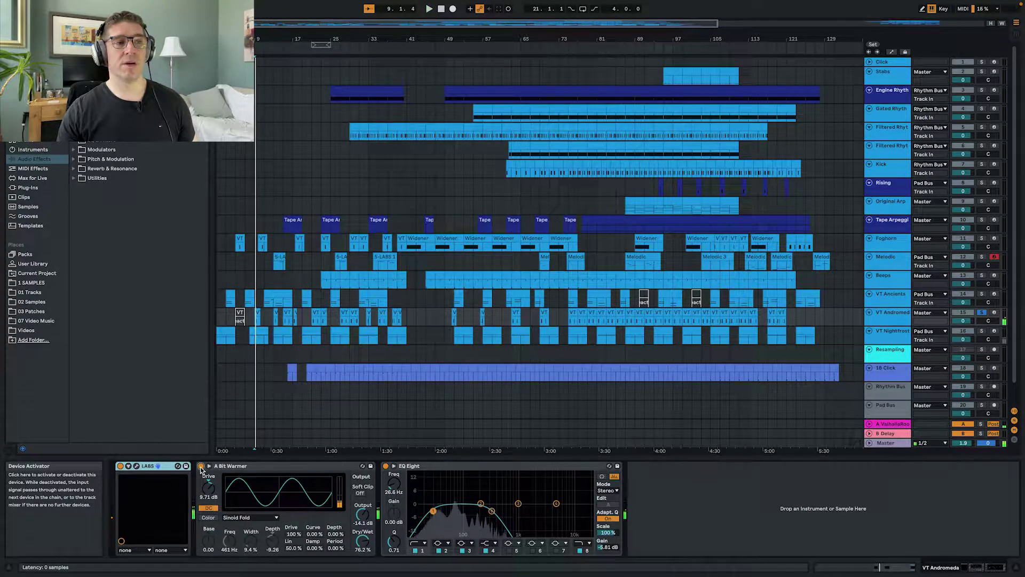
{"action": "left_click", "coordinate": [386, 466]}
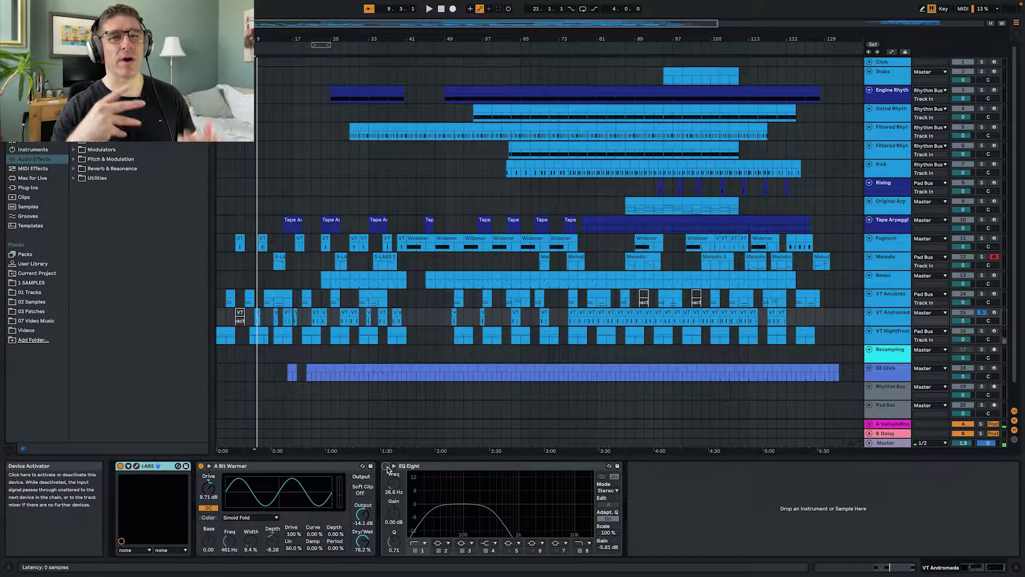
{"action": "left_click", "coordinate": [386, 467]}
Step: Solo the Tape Arpeggio track and play the start of its long clip near bar 78, then stop playback
{"action": "left_click", "coordinate": [883, 359]}
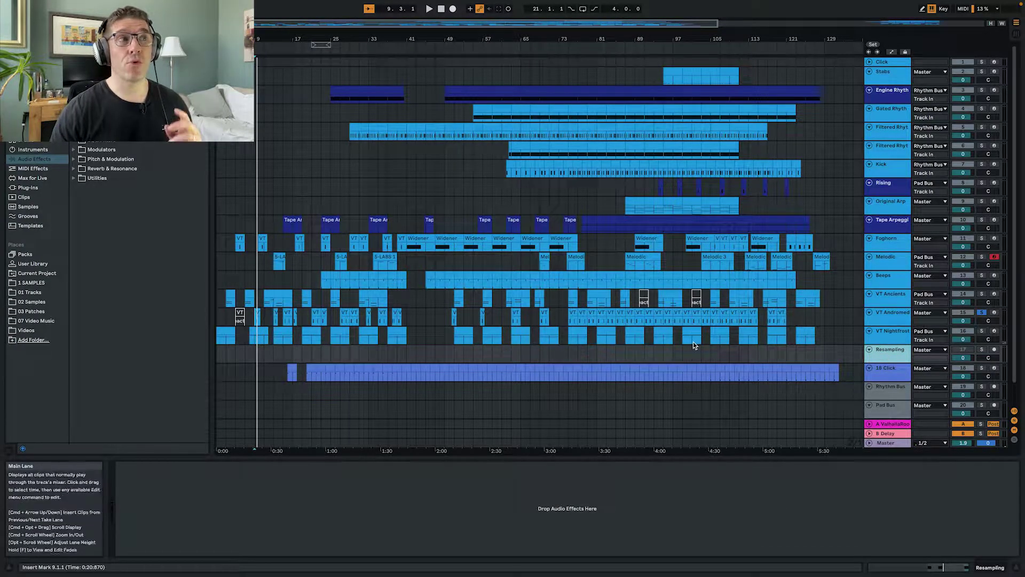
{"action": "left_click", "coordinate": [885, 221]}
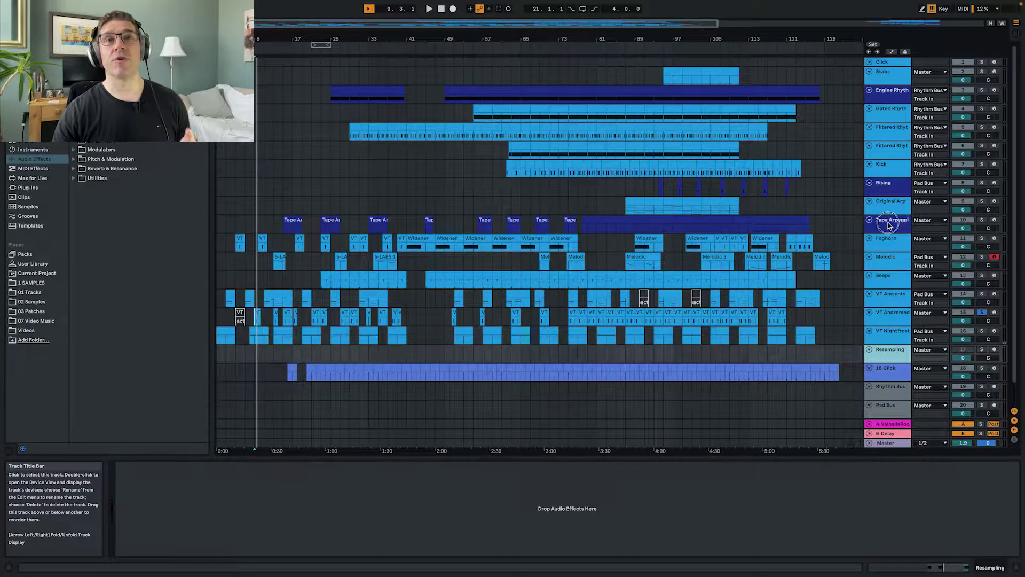
{"action": "left_click", "coordinate": [582, 232]}
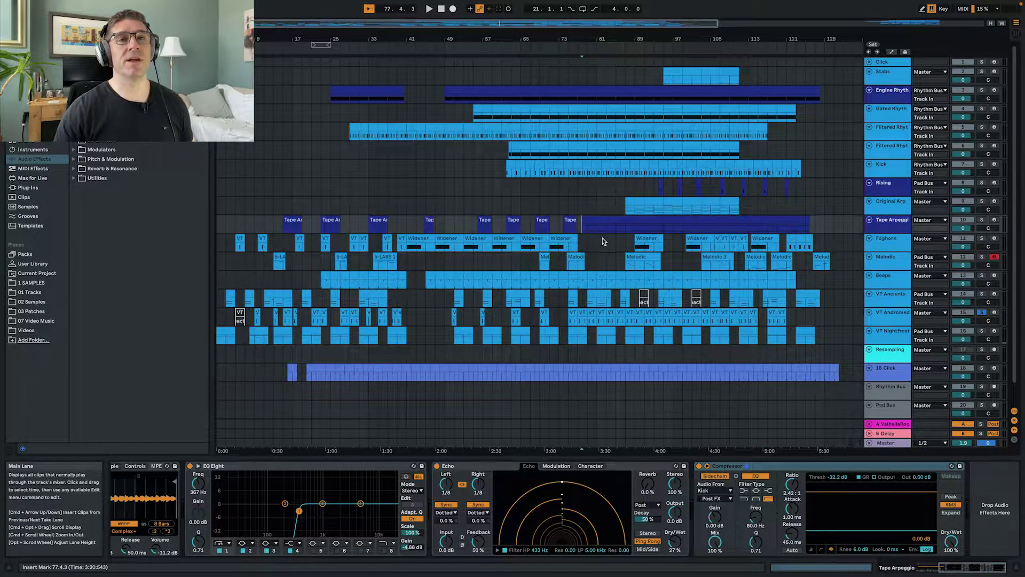
{"action": "left_click", "coordinate": [982, 219]}
{"action": "key", "text": "space"}
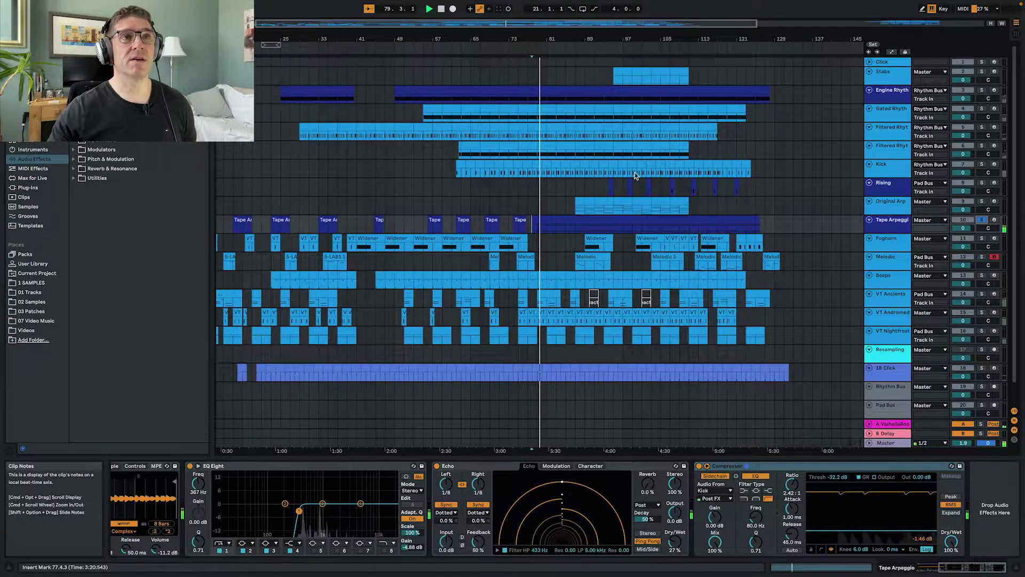
{"action": "key", "text": "space"}
Step: Solo the Original Arp track and play it briefly from the start of its clip at bar 87
{"action": "left_click", "coordinate": [576, 207]}
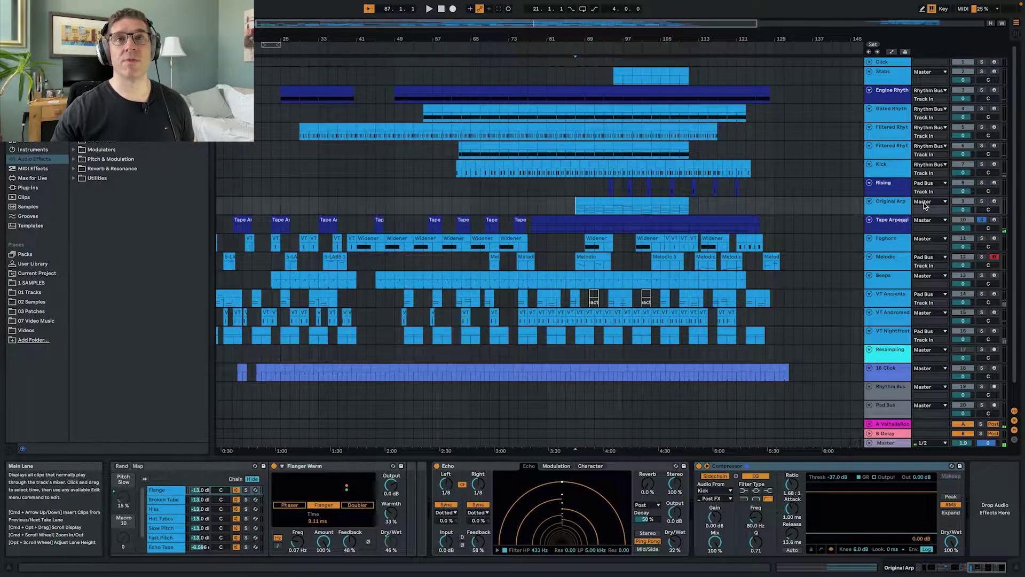
{"action": "left_click", "coordinate": [981, 201]}
{"action": "key", "text": "space"}
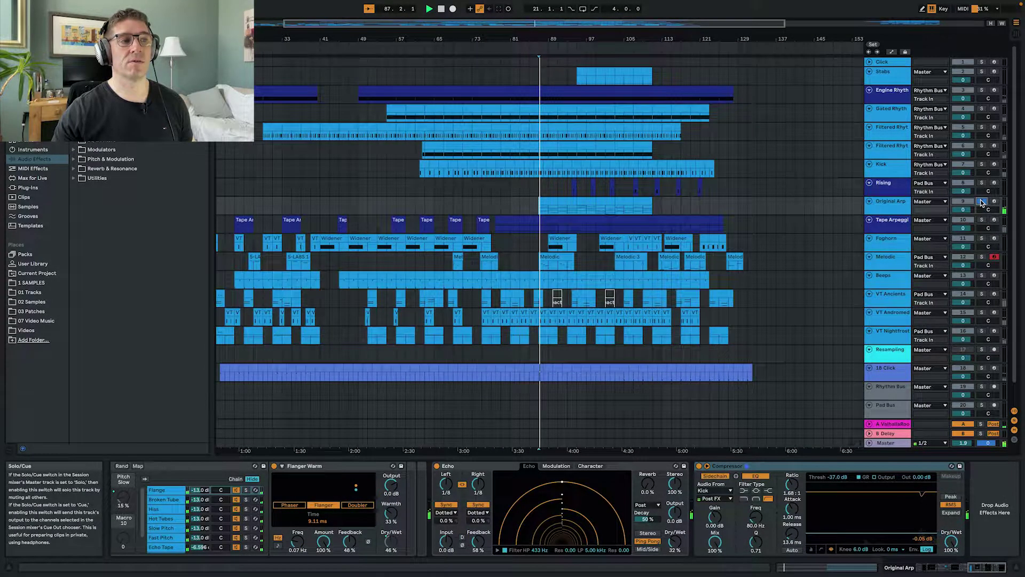
{"action": "key", "text": "space"}
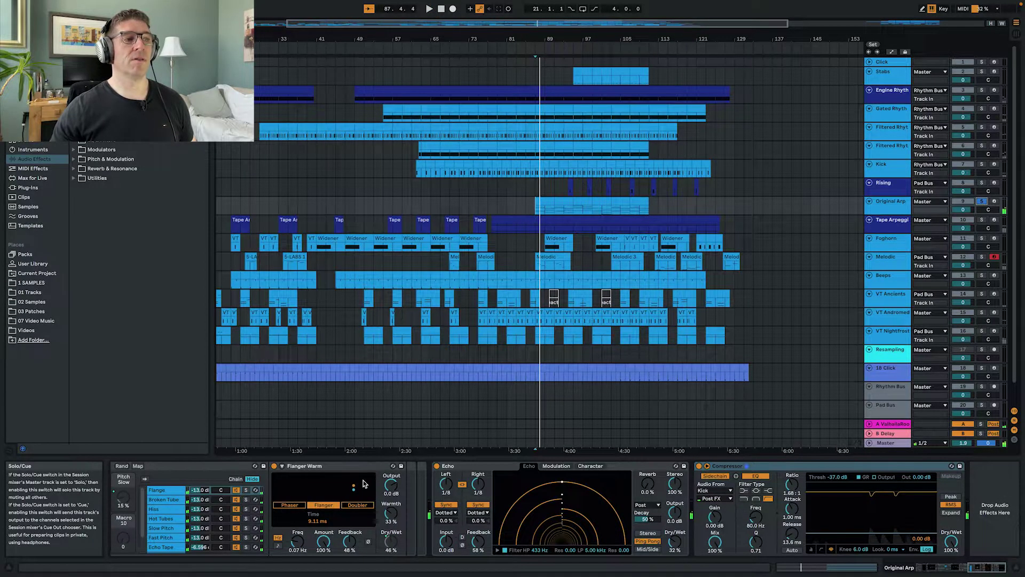
Step: Play Original Arp with the Bad Tape rack bypassed, and re-enable the rack to compare the sound
{"action": "scroll", "coordinate": [362, 483], "scroll_direction": "left", "scroll_amount": 10}
{"action": "scroll", "coordinate": [362, 483], "scroll_direction": "left", "scroll_amount": 5}
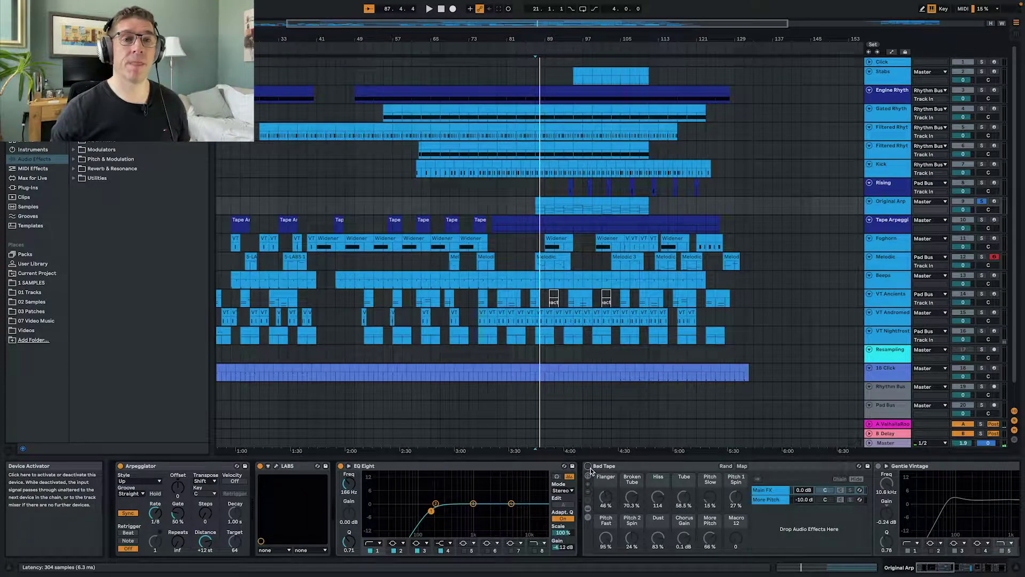
{"action": "key", "text": "space"}
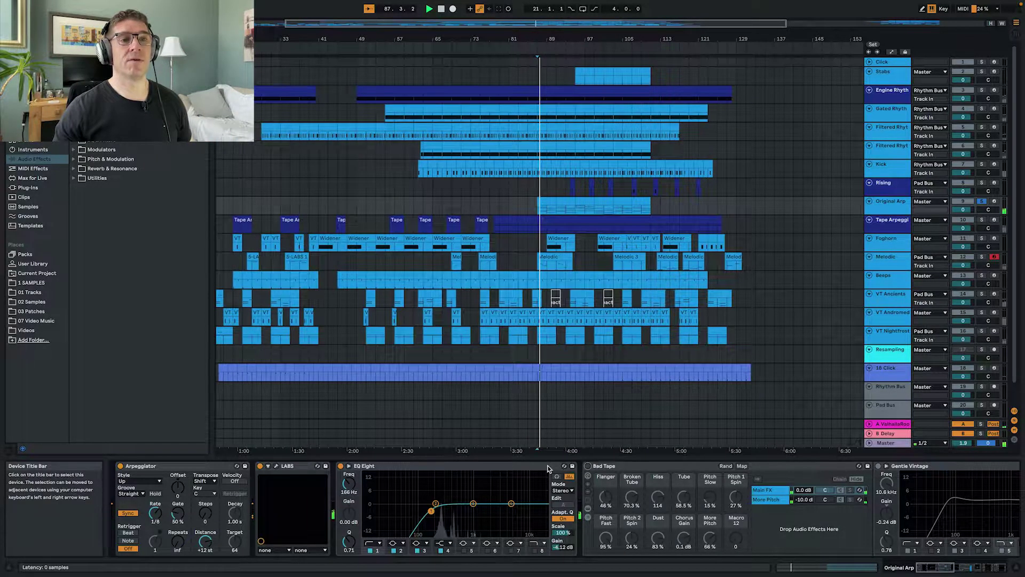
{"action": "left_click", "coordinate": [588, 466]}
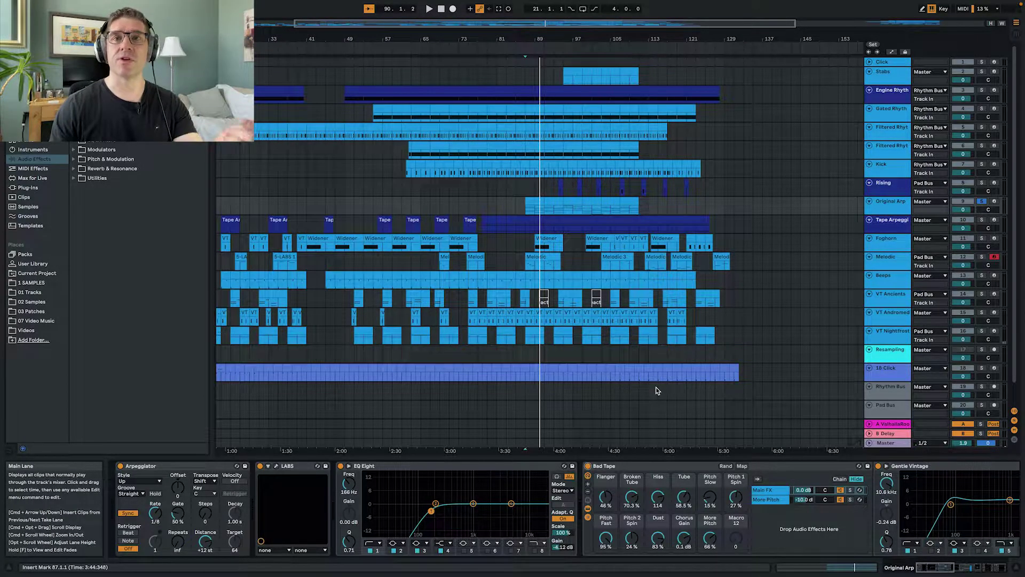
Step: Solo Tape Arpeggio, bypass its EQ Eight, and play the track from bar 79 with the Arpeggio sampler in view
{"action": "left_click", "coordinate": [487, 225]}
{"action": "left_click", "coordinate": [981, 220]}
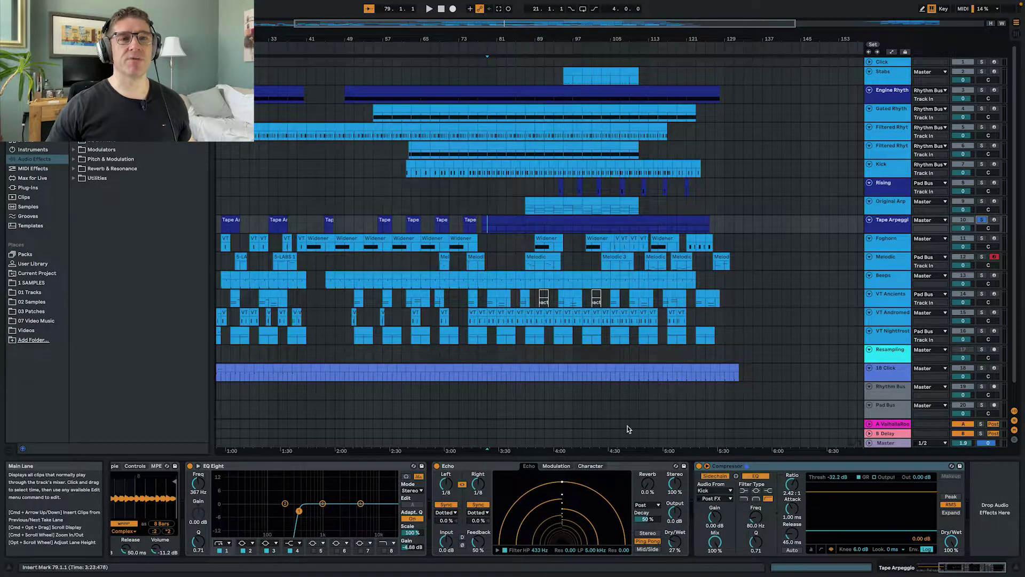
{"action": "left_click", "coordinate": [190, 466]}
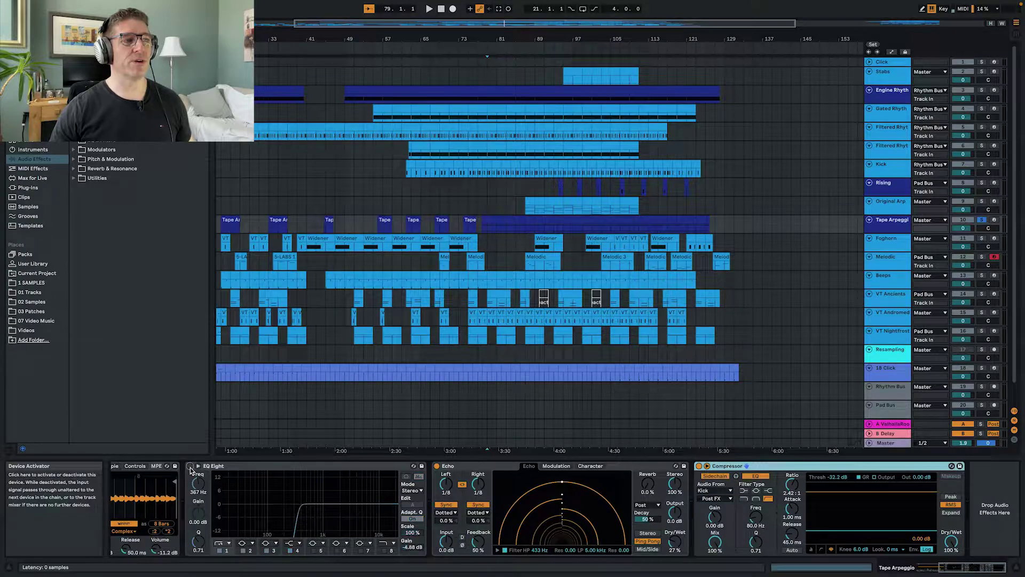
{"action": "scroll", "coordinate": [539, 246], "scroll_direction": "left", "scroll_amount": 3}
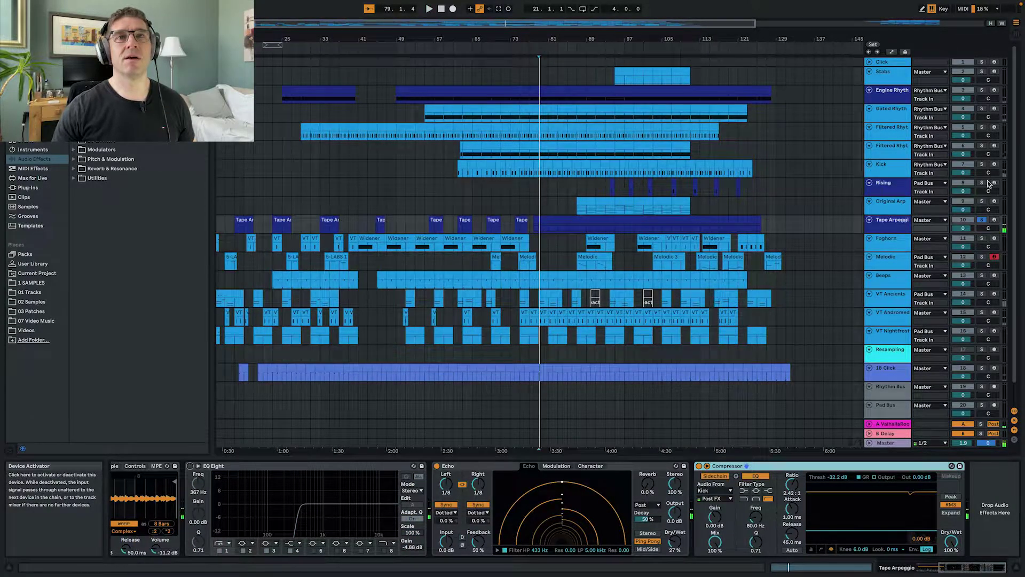
{"action": "key", "text": "space"}
{"action": "scroll", "coordinate": [264, 474], "scroll_direction": "left", "scroll_amount": 5}
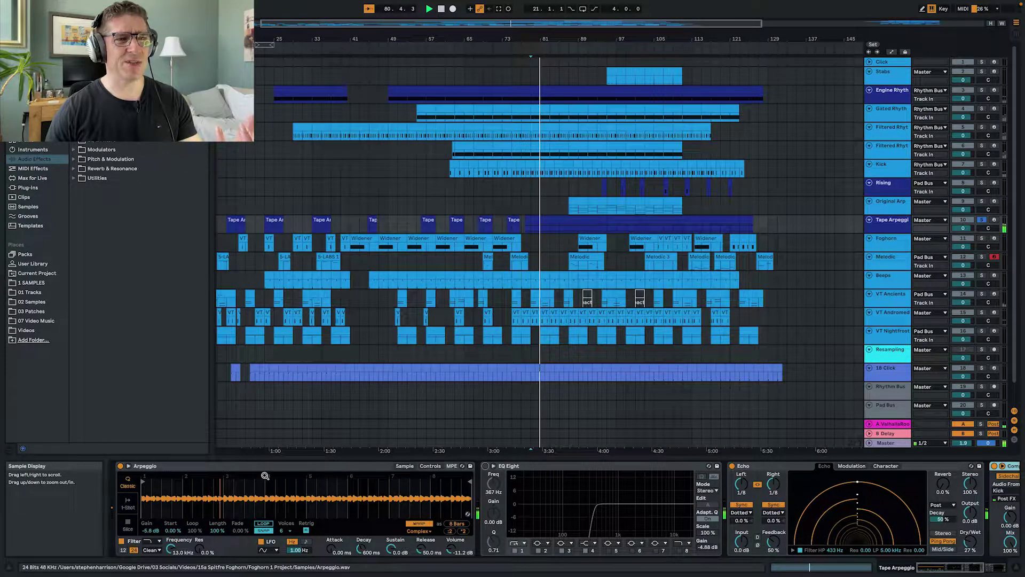
Step: Re-enable EQ Eight on Tape Arpeggio and lower its low-cut frequency to 240 Hz while auditioning the track
{"action": "left_click", "coordinate": [484, 466]}
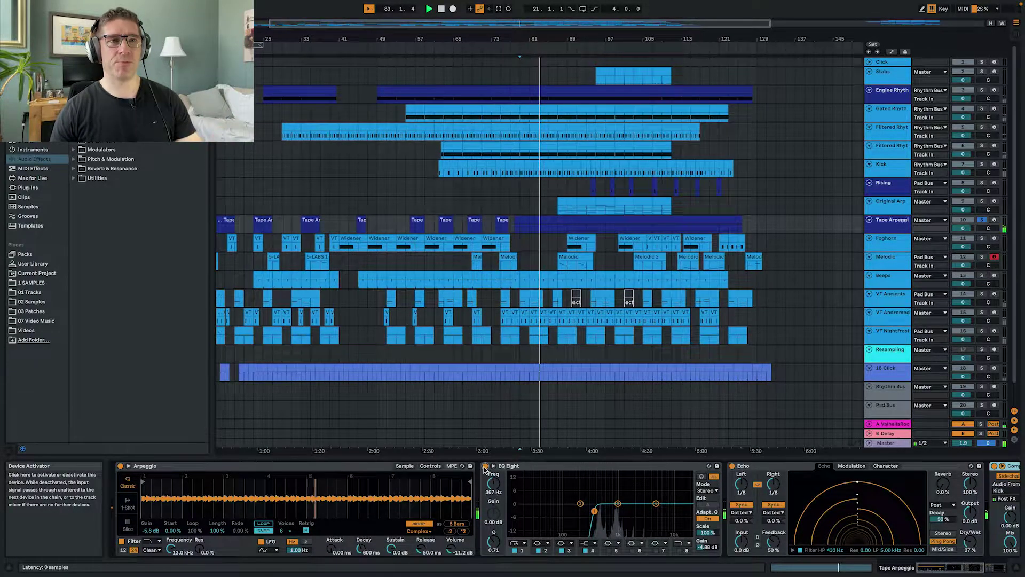
{"action": "key", "text": "space"}
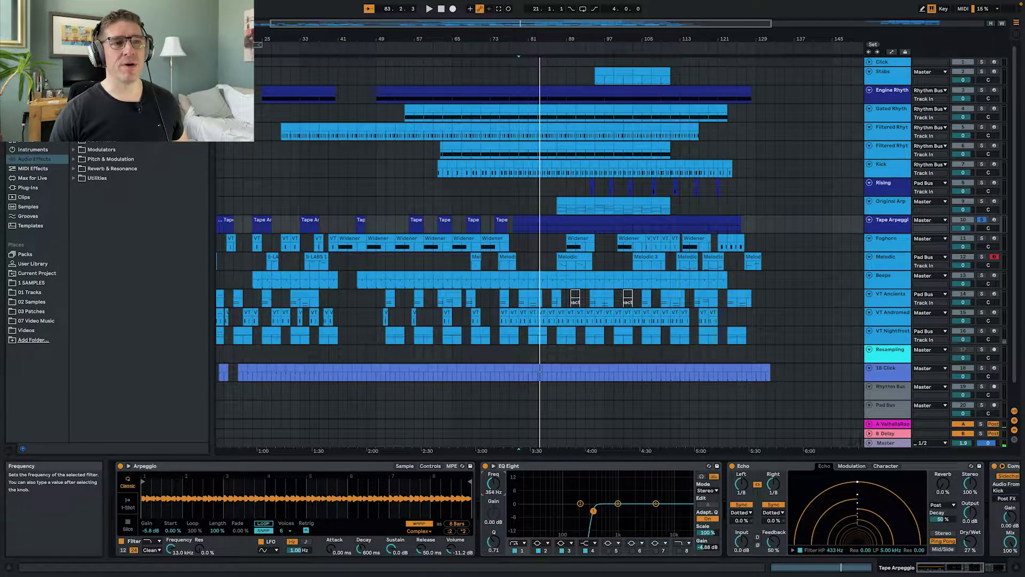
{"action": "key", "text": "space"}
{"action": "mouse_move", "coordinate": [496, 486]}
{"action": "left_mouse_down"}
{"action": "mouse_move", "coordinate": [496, 515]}
{"action": "mouse_move", "coordinate": [496, 498]}
{"action": "left_mouse_up"}
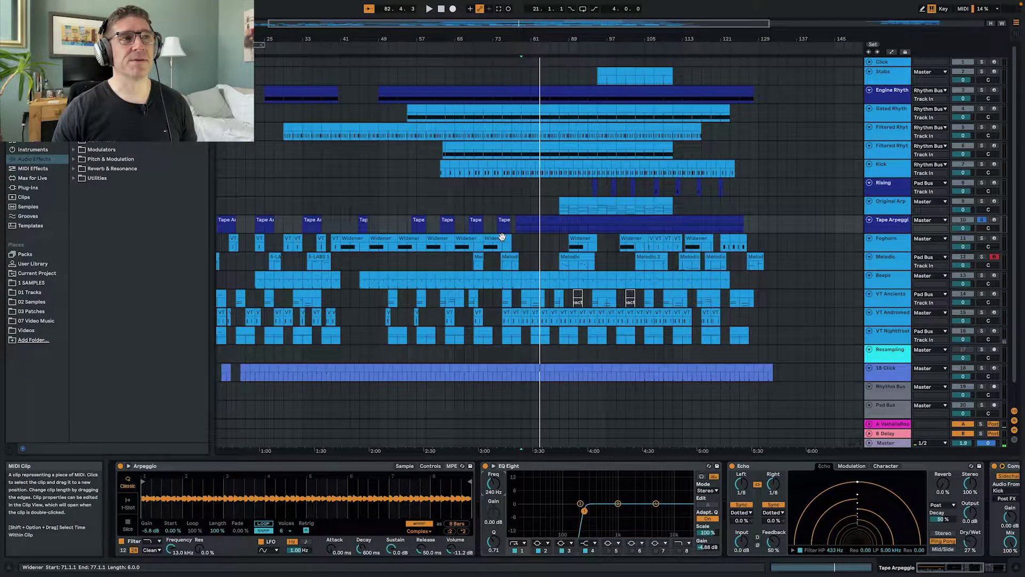
{"action": "scroll", "coordinate": [655, 233], "scroll_direction": "left", "scroll_amount": 3}
{"action": "key", "text": "space"}
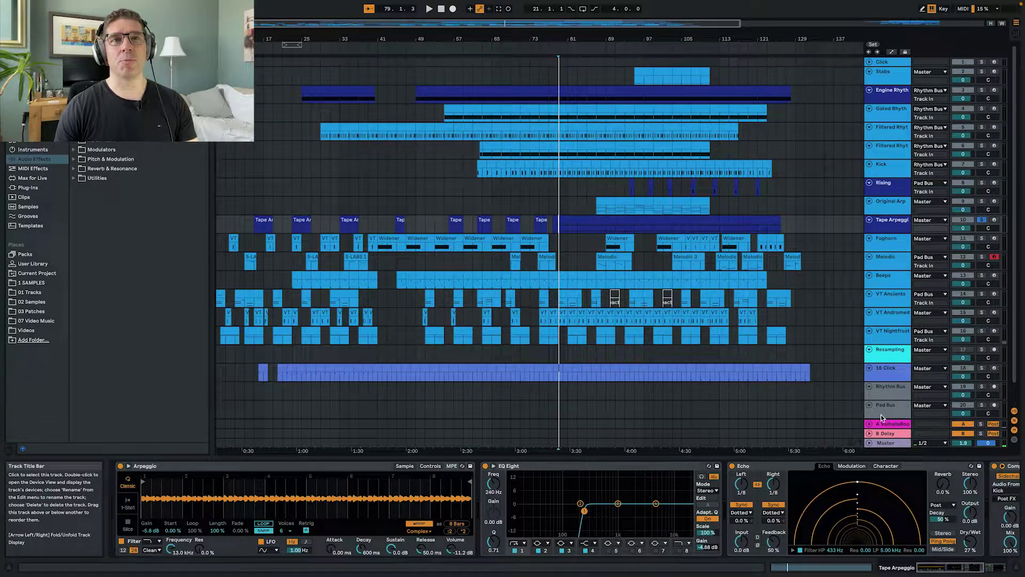
Step: Review the effect chains on the Rhythm Bus and Pad Bus tracks
{"action": "left_click", "coordinate": [902, 388]}
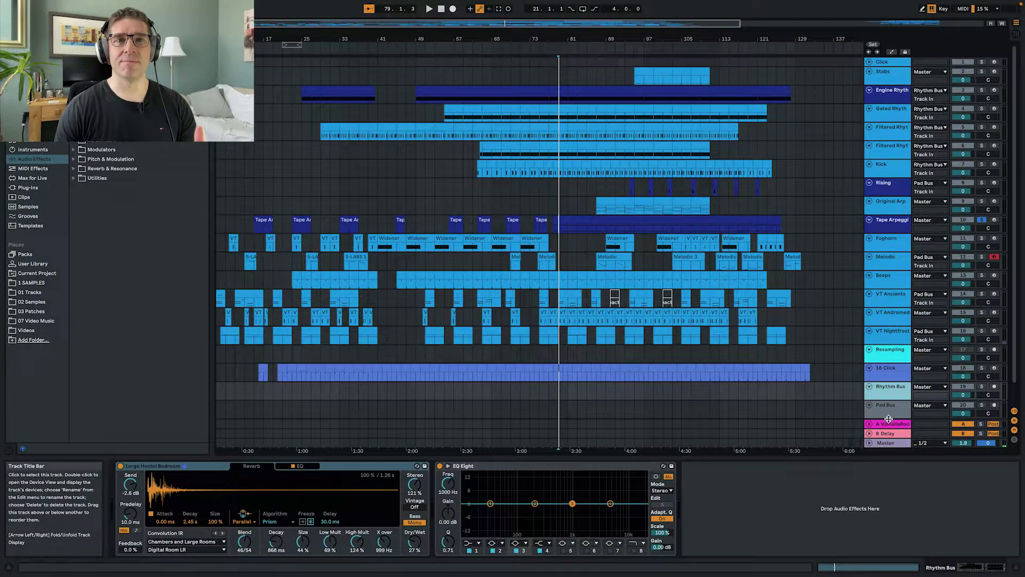
{"action": "left_click", "coordinate": [892, 414]}
{"action": "left_click", "coordinate": [892, 392]}
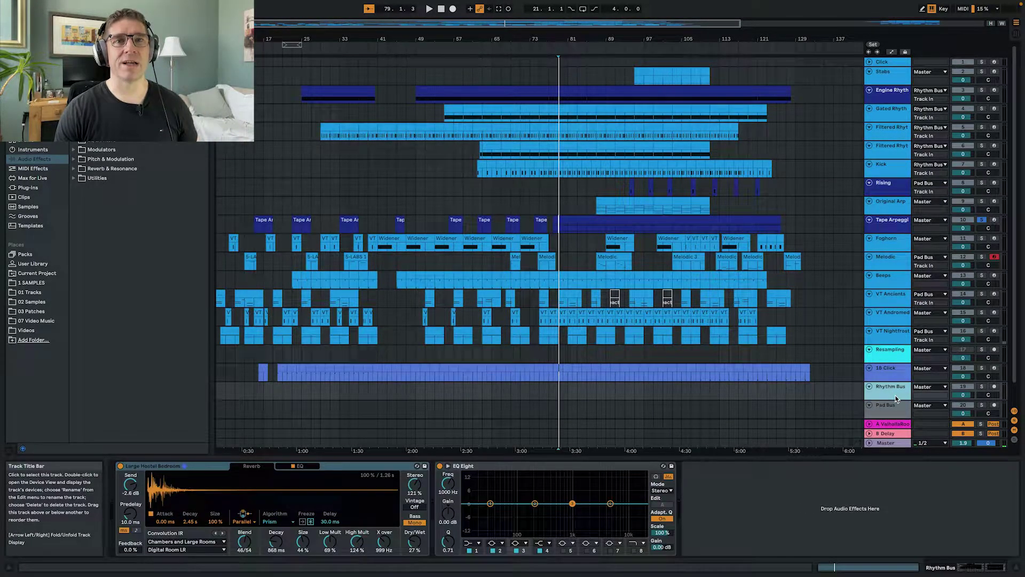
{"action": "left_click", "coordinate": [892, 409]}
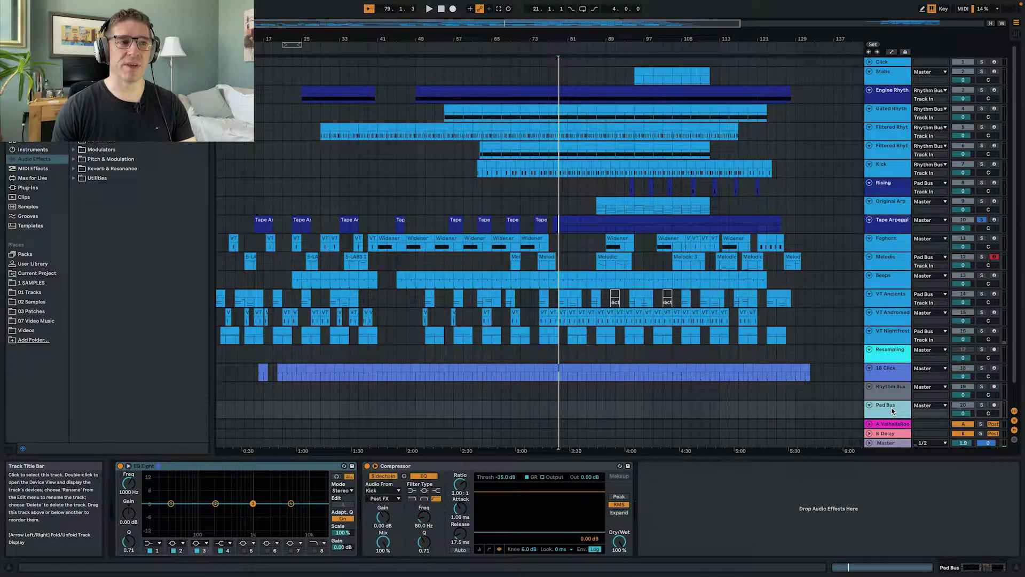
{"action": "left_click", "coordinate": [891, 392]}
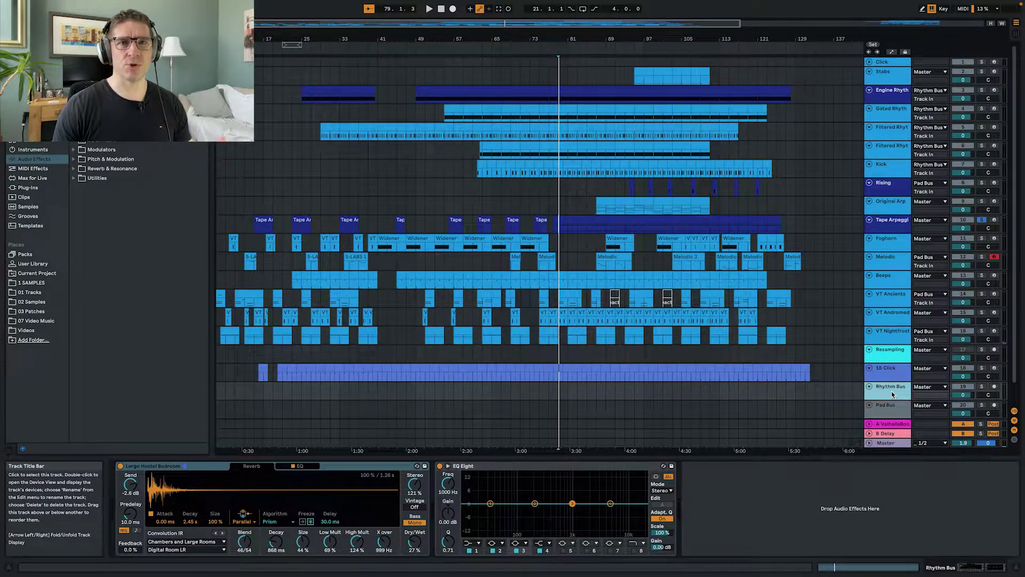
Step: Solo the Rhythm Bus and play the arrangement from bar 73
{"action": "left_click", "coordinate": [982, 386]}
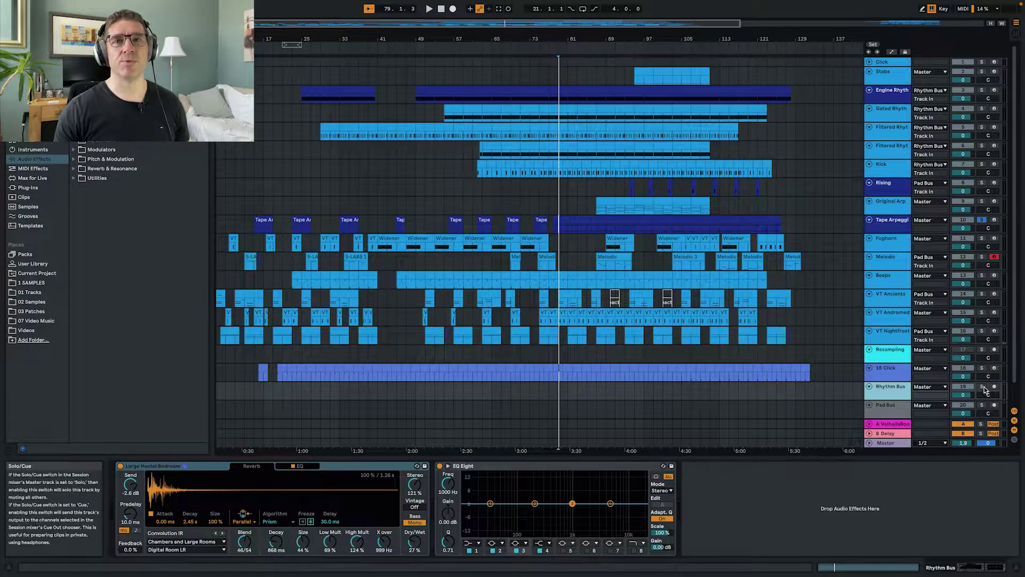
{"action": "left_click", "coordinate": [531, 64]}
{"action": "key", "text": "space"}
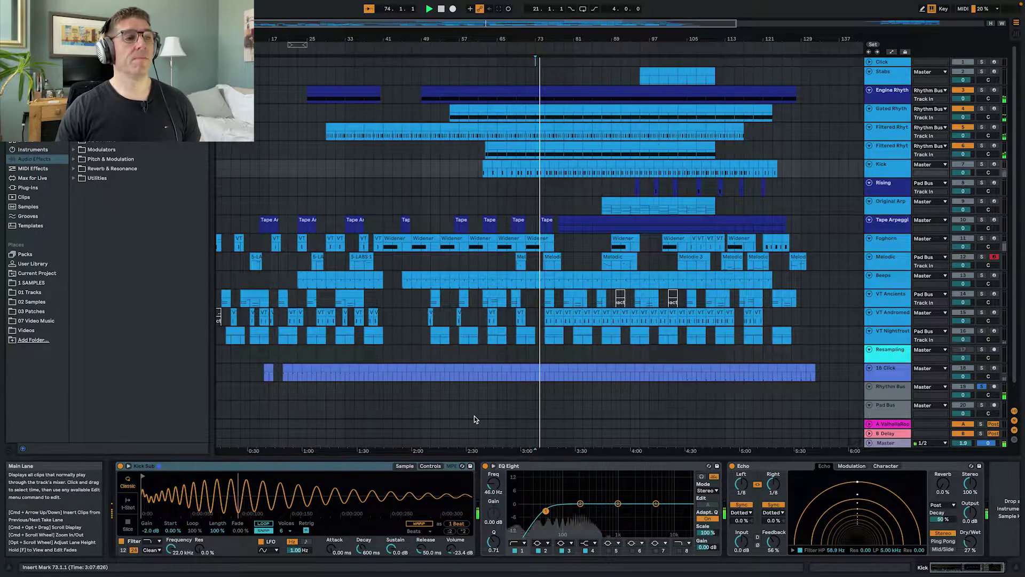
Step: Play the Rhythm Bus while bypassing and re-enabling its Large Hostel Bedroom reverb to compare the sound
{"action": "left_click", "coordinate": [890, 389]}
{"action": "left_click", "coordinate": [150, 467]}
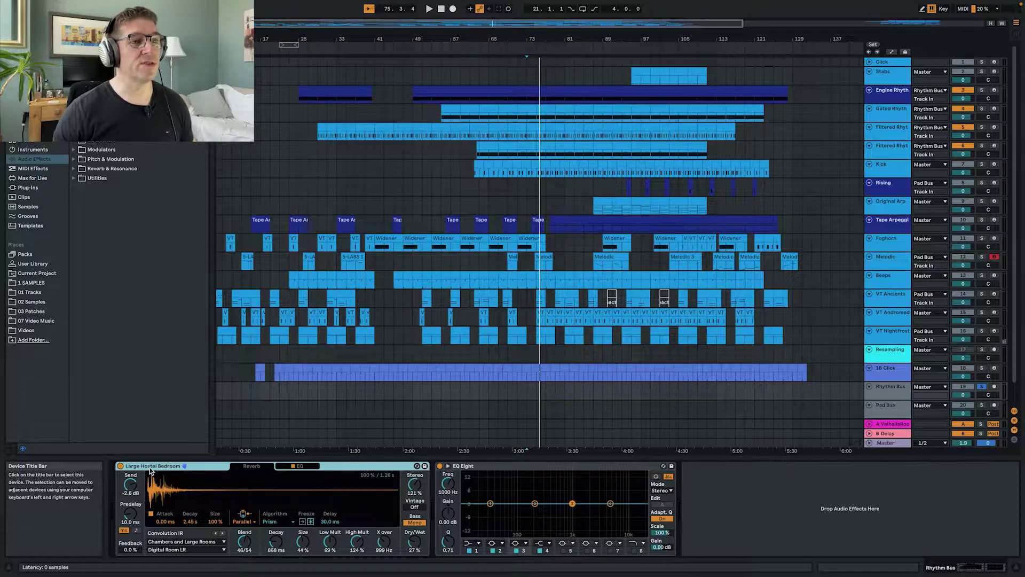
{"action": "key", "text": "space"}
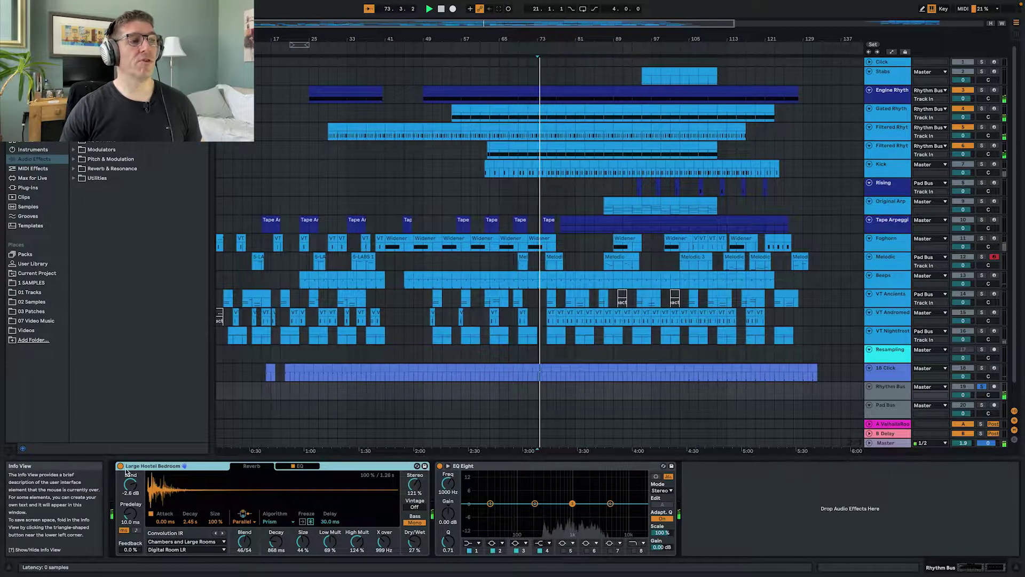
{"action": "left_click", "coordinate": [120, 466]}
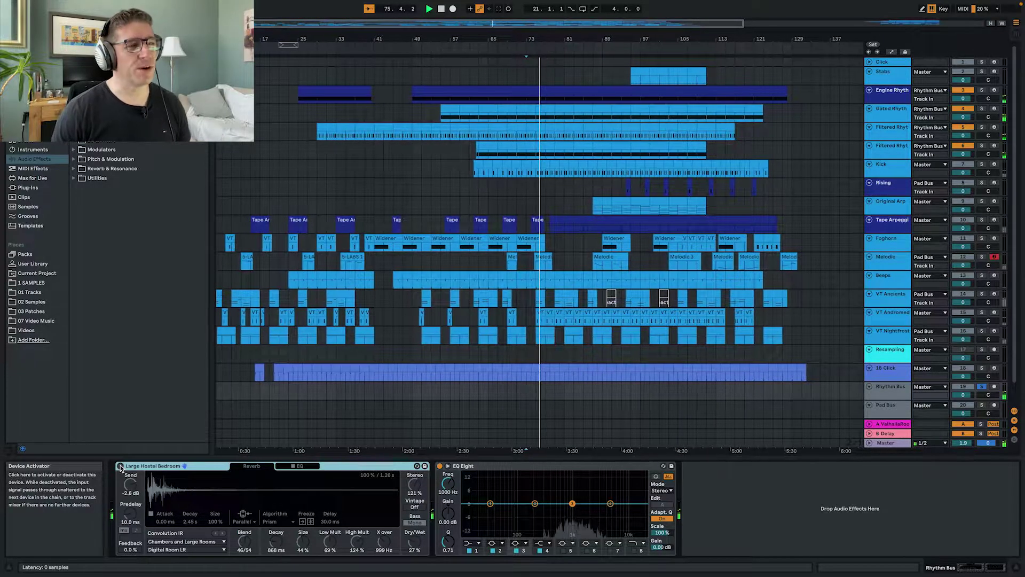
{"action": "left_click", "coordinate": [120, 466]}
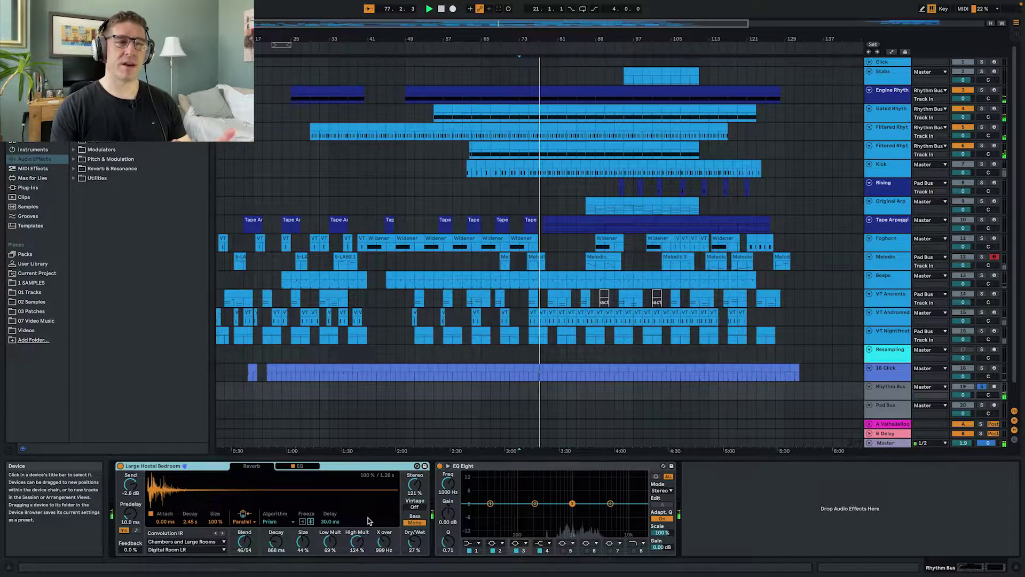
{"action": "key", "text": "space"}
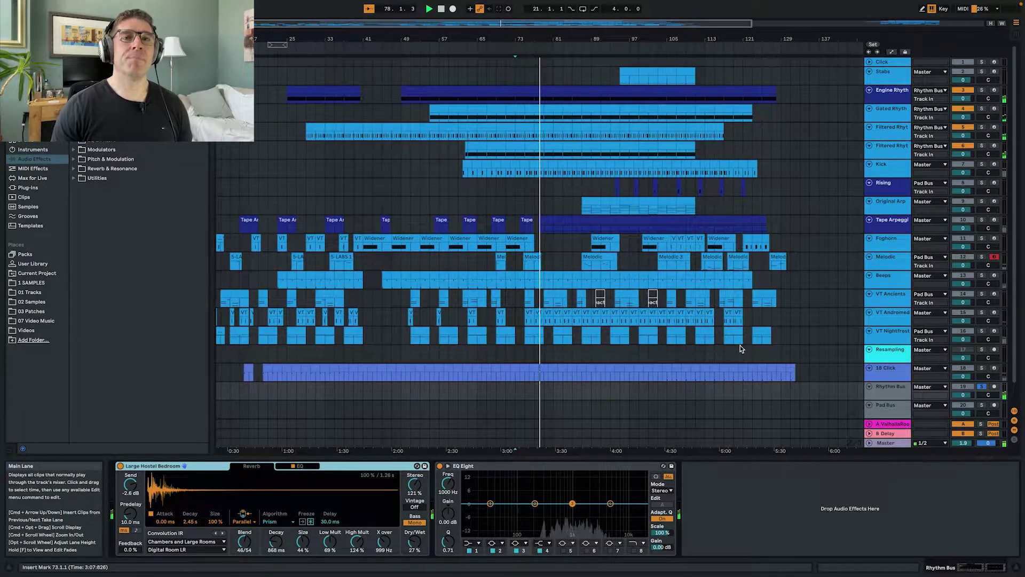
Step: Inspect the ValhallaRoom reverb settings on return track A, closing the plug-in window when done
{"action": "left_click", "coordinate": [903, 425]}
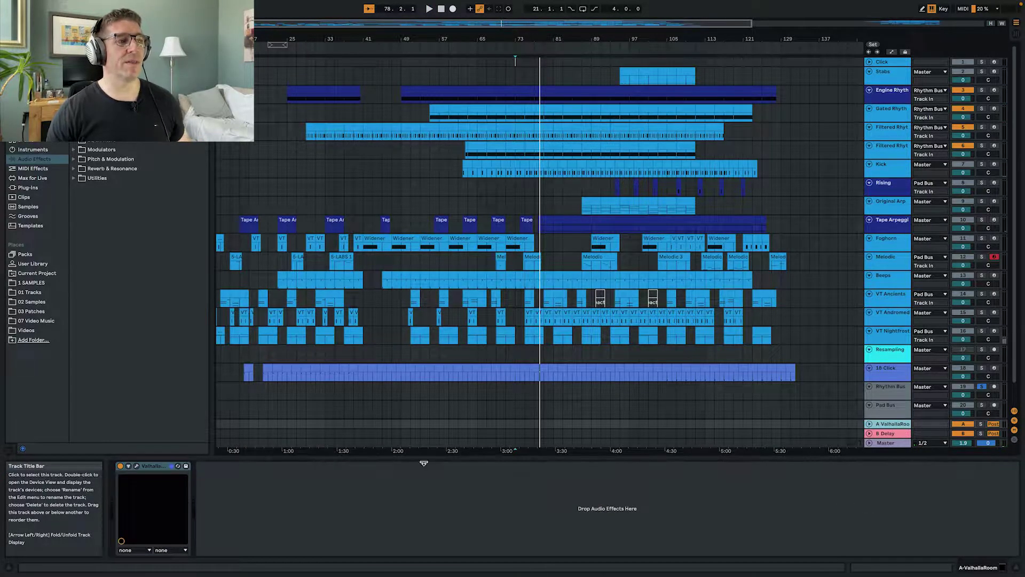
{"action": "left_click", "coordinate": [136, 466]}
{"action": "left_click_drag", "start_coordinate": [387, 92], "coordinate": [496, 168]}
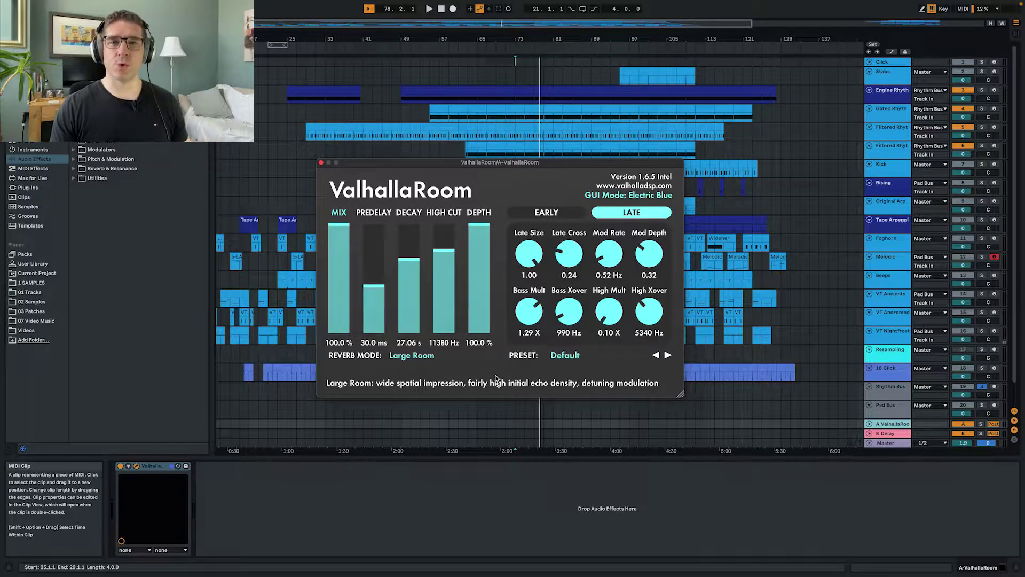
{"action": "left_click", "coordinate": [321, 163]}
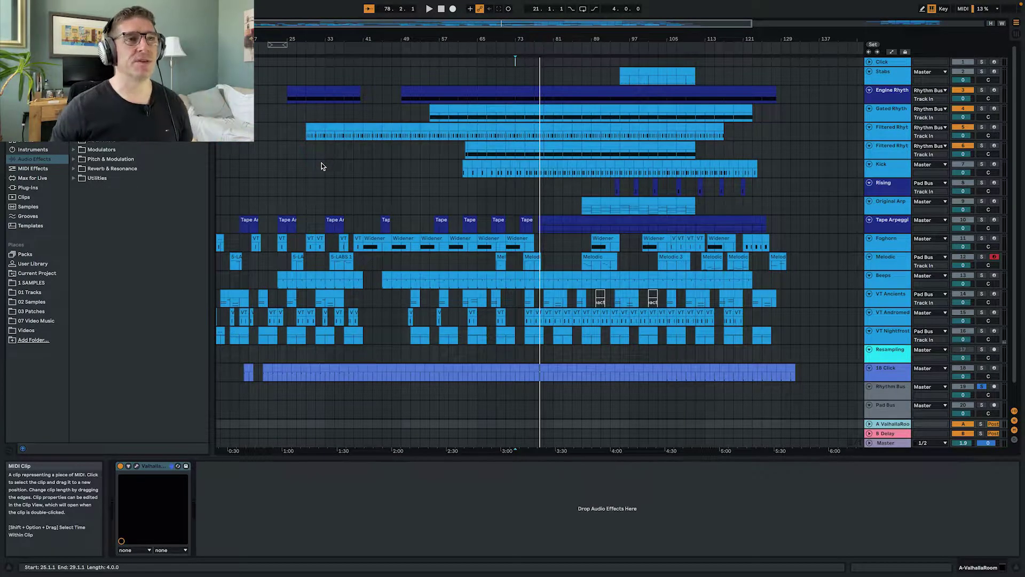
Step: Review the sampler and effect chain on the Engine Rhythm track through to its Gate and EQ Eight
{"action": "left_click", "coordinate": [904, 93]}
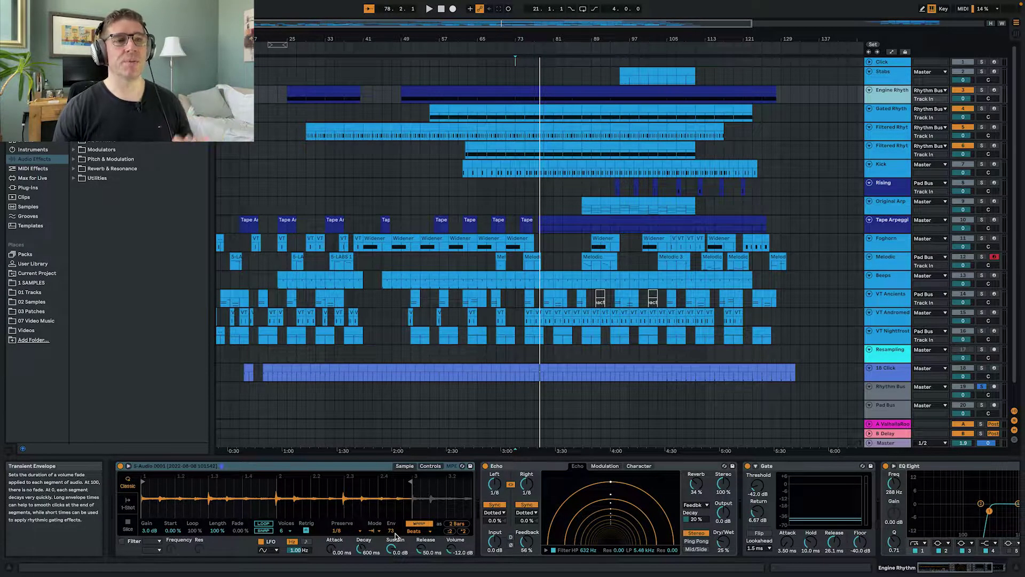
{"action": "scroll", "coordinate": [595, 519], "scroll_direction": "right", "scroll_amount": 3}
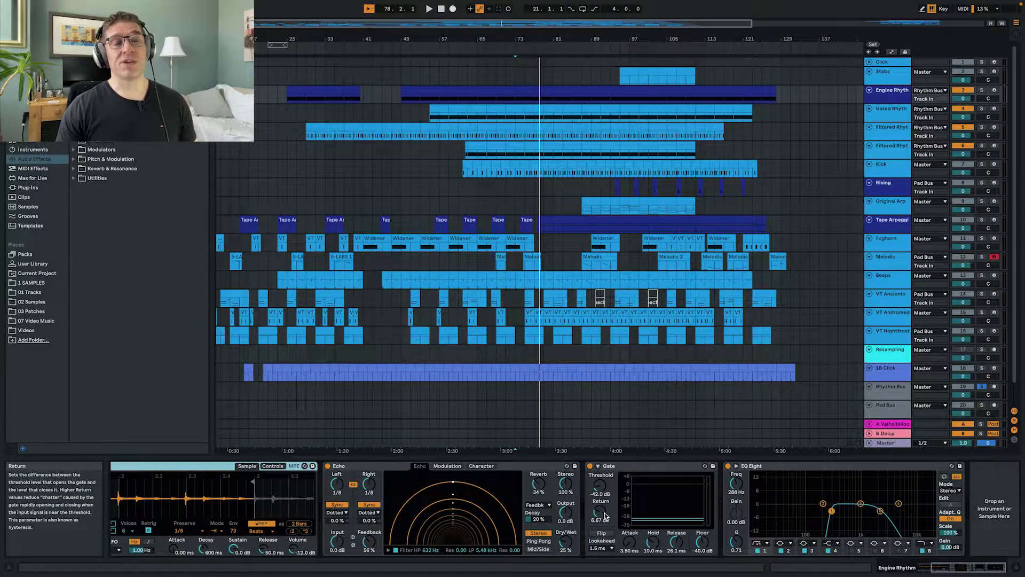
{"action": "left_click", "coordinate": [614, 497]}
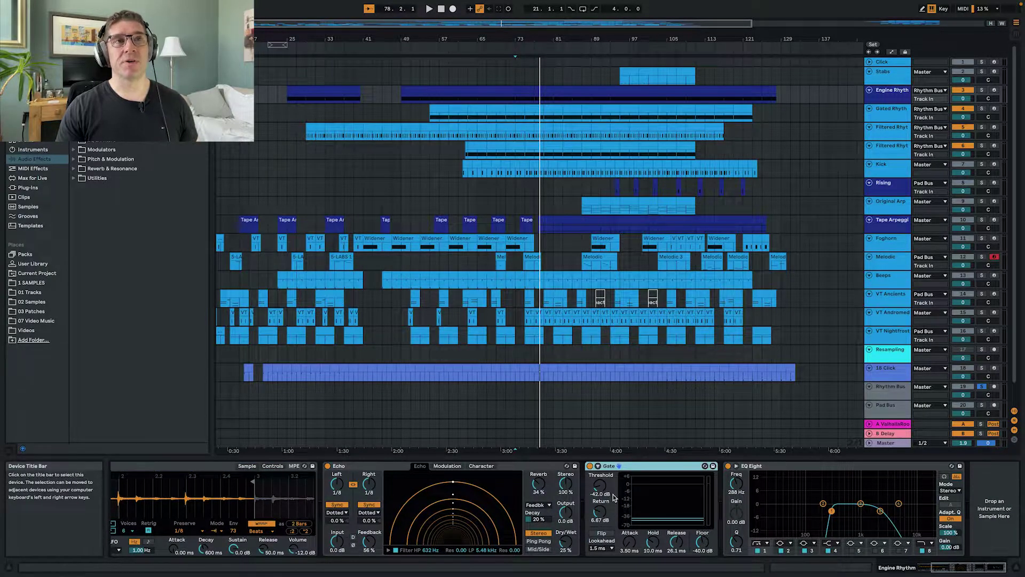
Step: Solo Engine Rhythm and play it from bar 73, bypassing and re-enabling its Gate to compare the sound
{"action": "left_click", "coordinate": [890, 91]}
{"action": "left_click", "coordinate": [981, 90]}
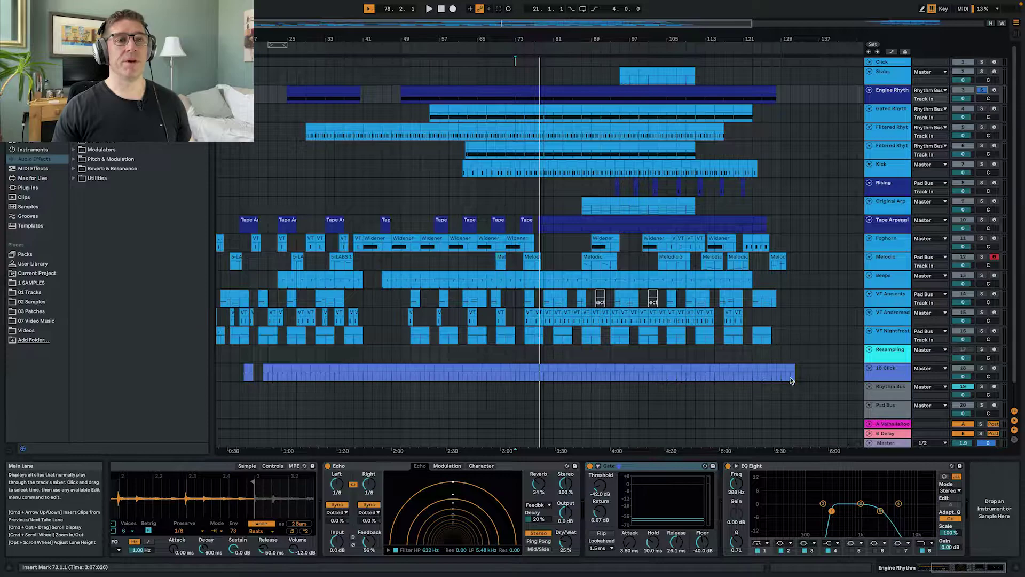
{"action": "key", "text": "space"}
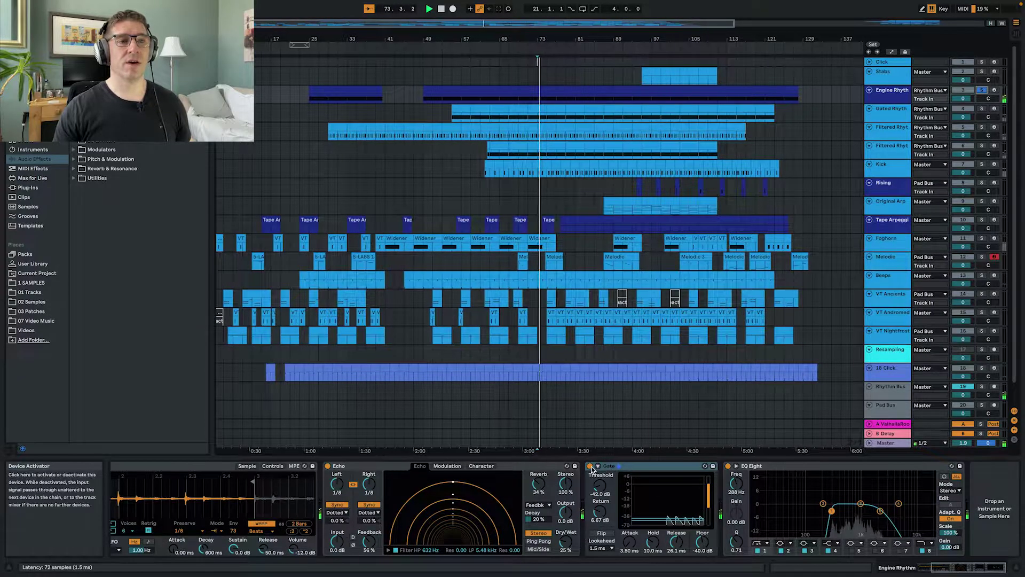
{"action": "left_click", "coordinate": [590, 466]}
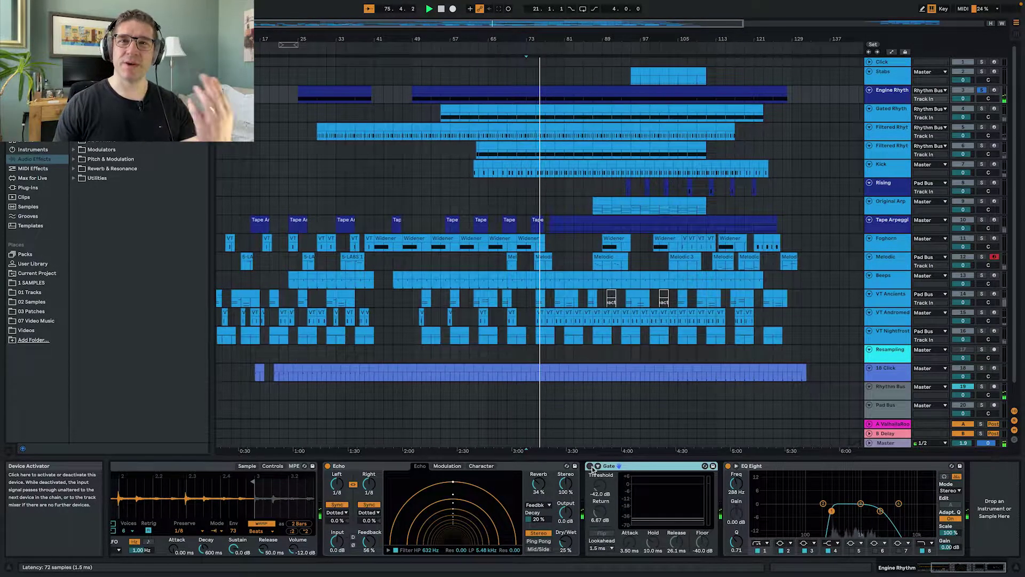
{"action": "left_click", "coordinate": [590, 467]}
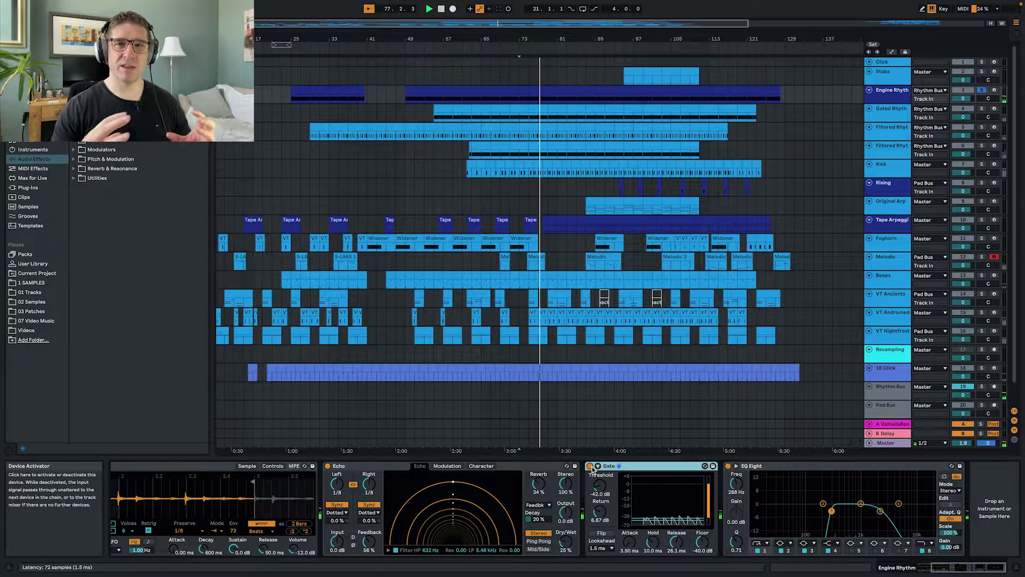
Step: Solo Gated Rhythm, compare it with its Gate bypassed and re-enabled, and view its LABS instrument preset
{"action": "left_click", "coordinate": [981, 108]}
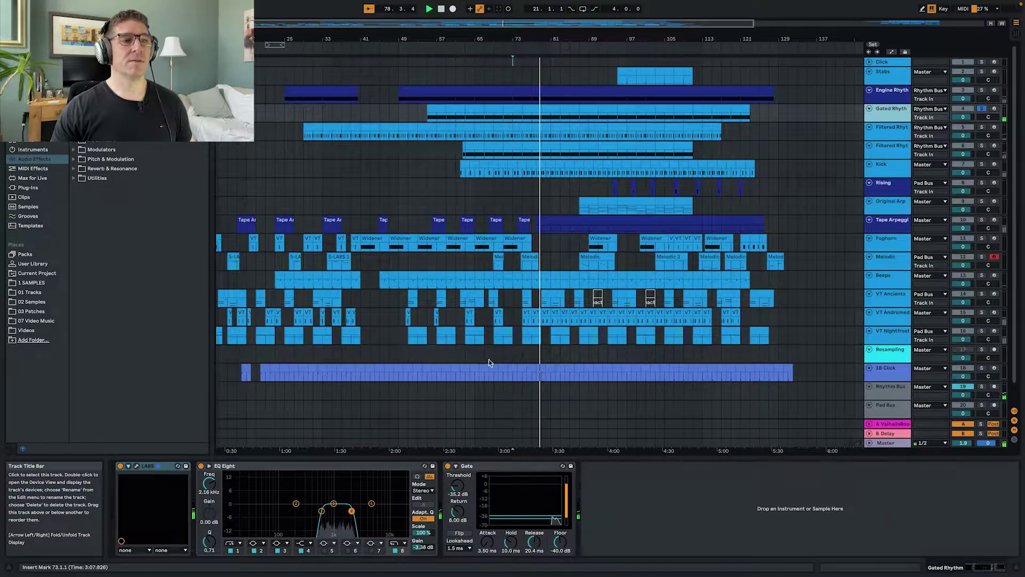
{"action": "left_click", "coordinate": [447, 466]}
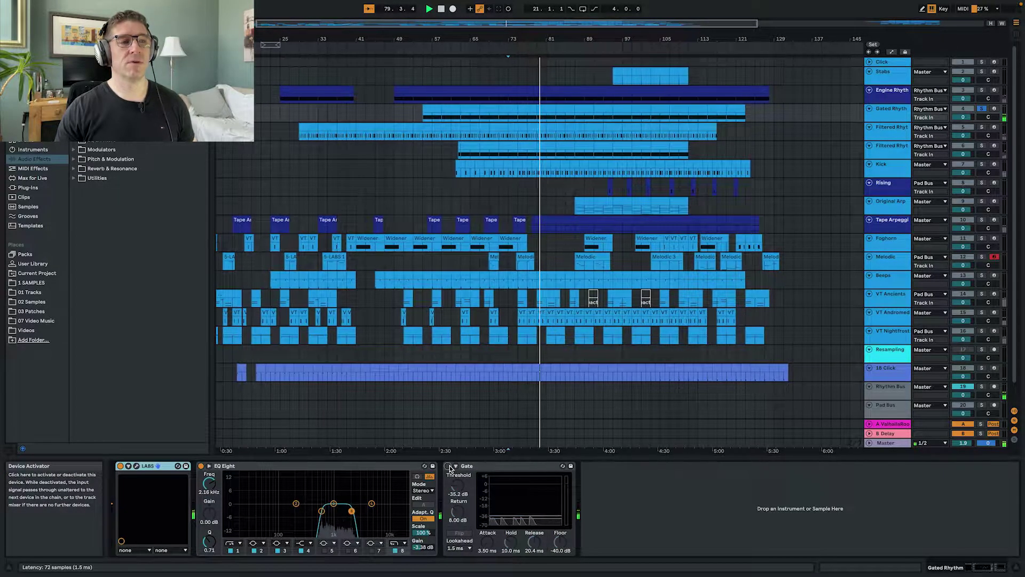
{"action": "left_click", "coordinate": [448, 466]}
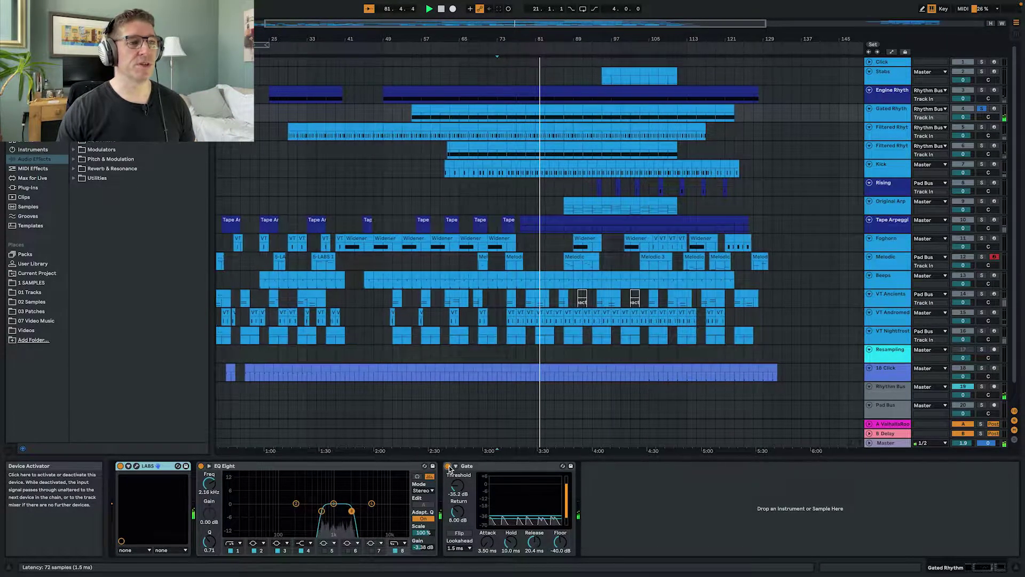
{"action": "left_click", "coordinate": [136, 466]}
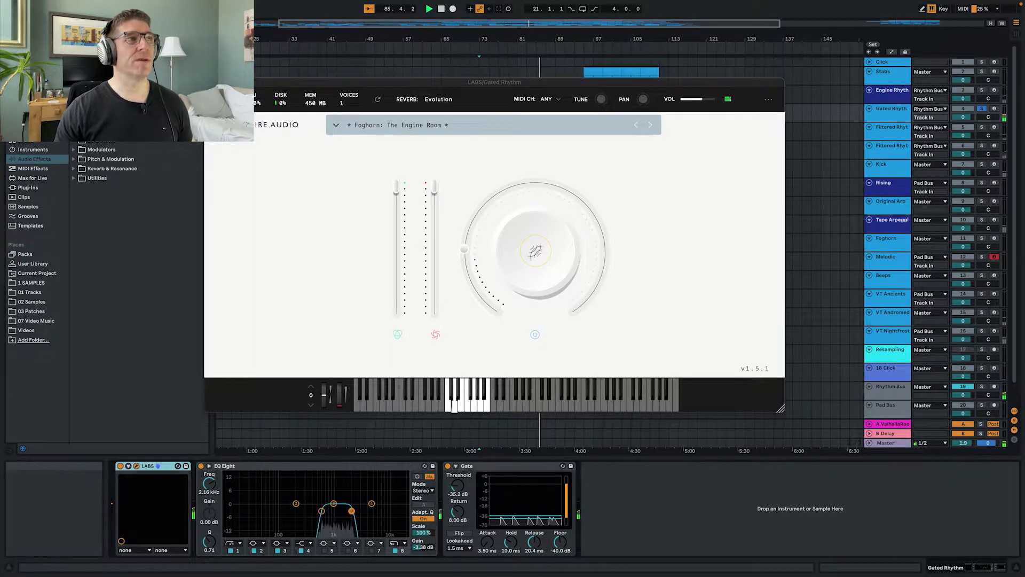
{"action": "left_click", "coordinate": [210, 82]}
Step: Solo the first Filtered Rhythm track and play it from bar 73 while bypassing and re-enabling its Gate
{"action": "left_click", "coordinate": [980, 129]}
{"action": "left_click", "coordinate": [889, 135]}
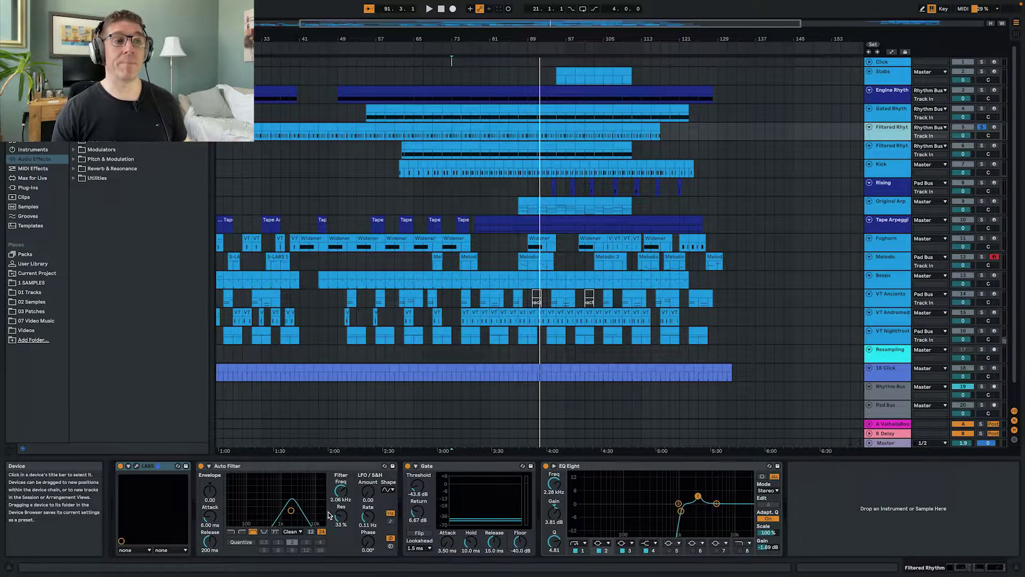
{"action": "key", "text": "space"}
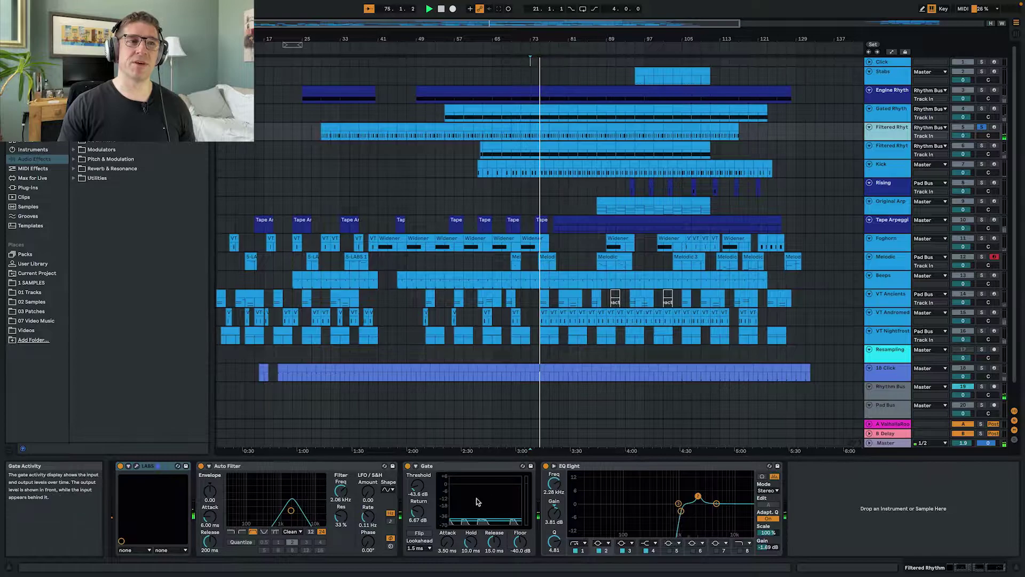
{"action": "left_click", "coordinate": [409, 466]}
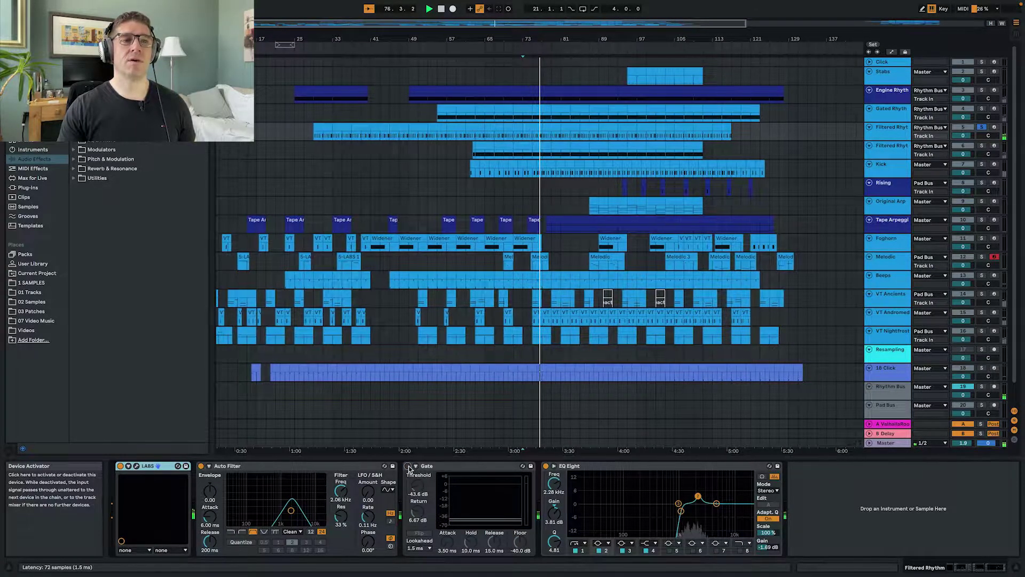
{"action": "left_click", "coordinate": [409, 467]}
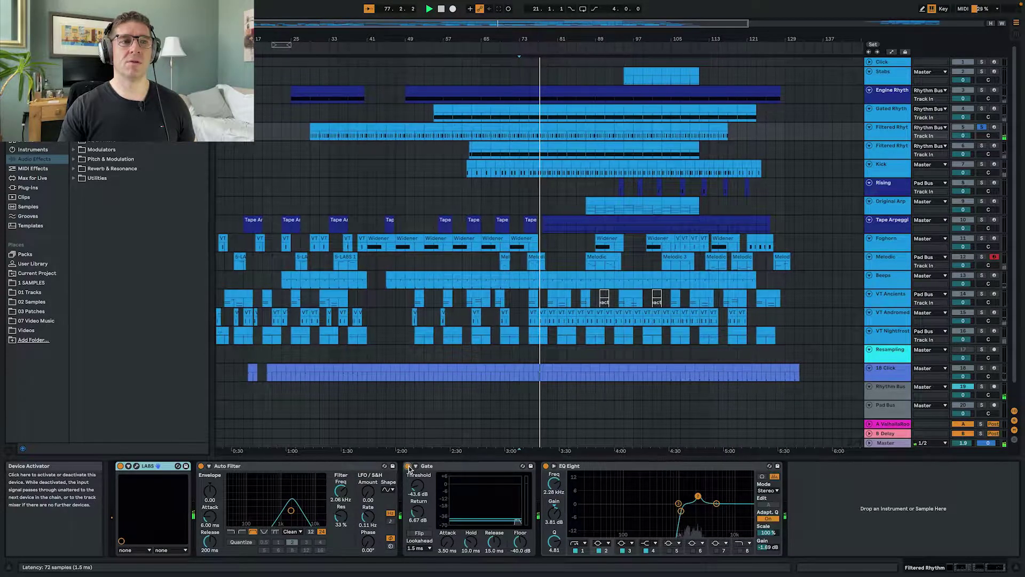
Step: Audition the second Filtered Rhythm track in solo, comparing it with and without its Gate, and unsolo it when done
{"action": "left_click", "coordinate": [981, 145]}
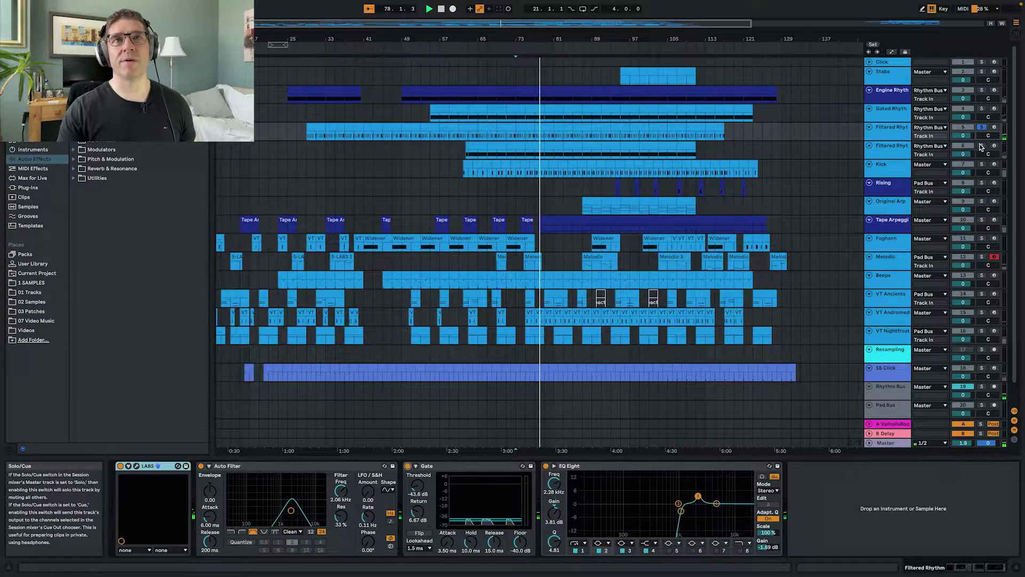
{"action": "left_click", "coordinate": [901, 155]}
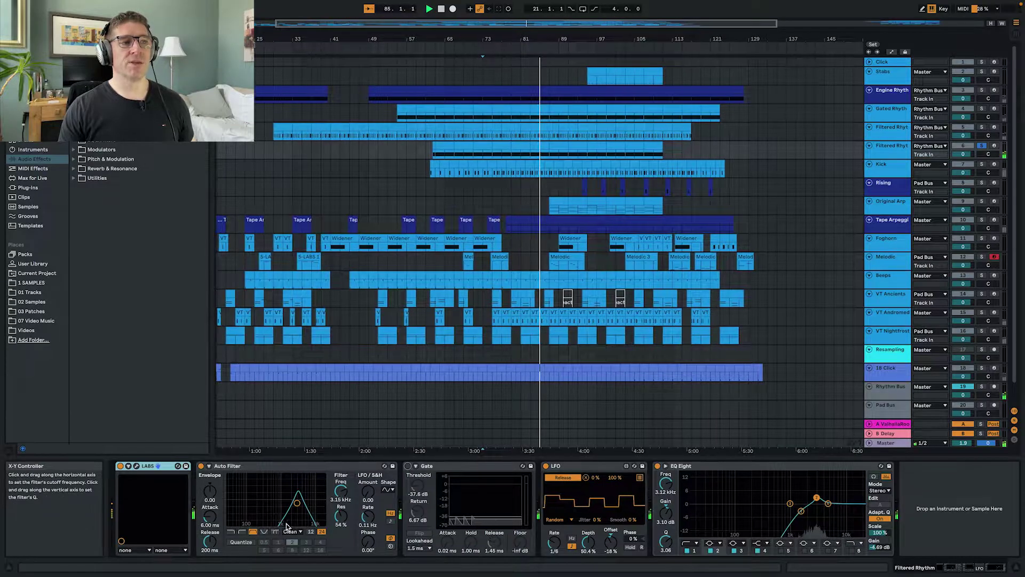
{"action": "left_click", "coordinate": [408, 467]}
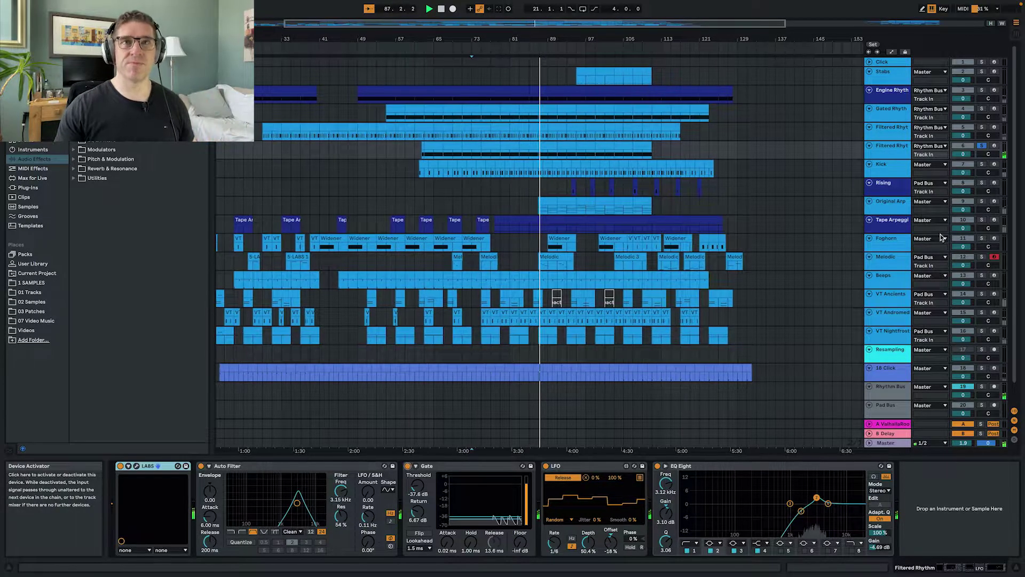
{"action": "left_click", "coordinate": [983, 146]}
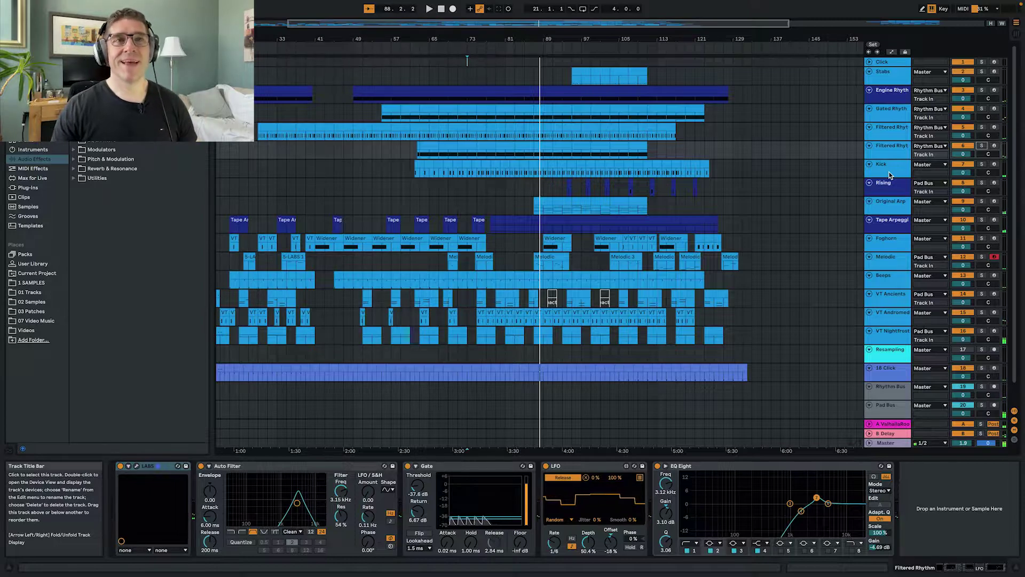
Step: Solo the Rising track and audition it from bar 94
{"action": "left_click", "coordinate": [889, 176]}
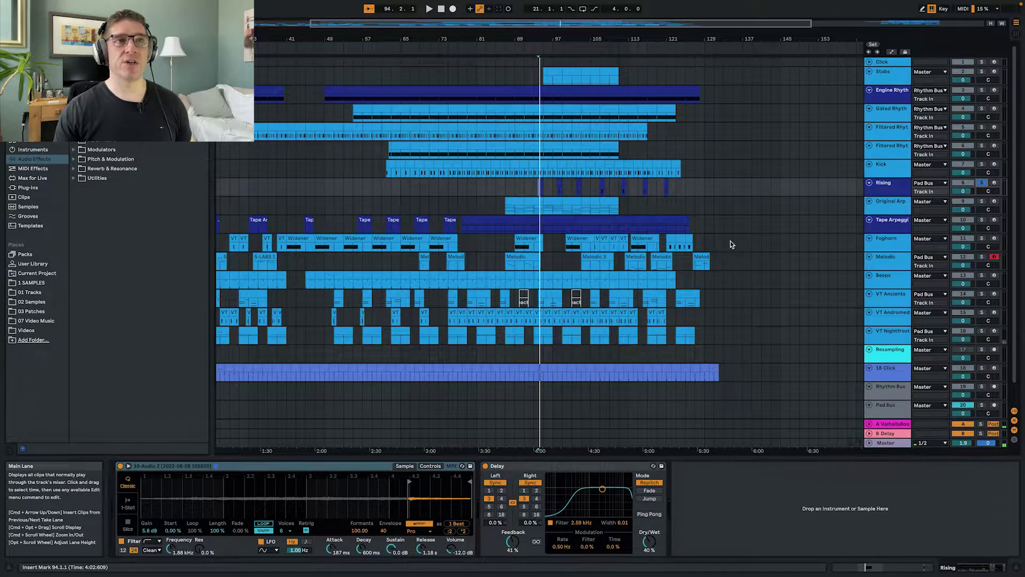
{"action": "key", "text": "space"}
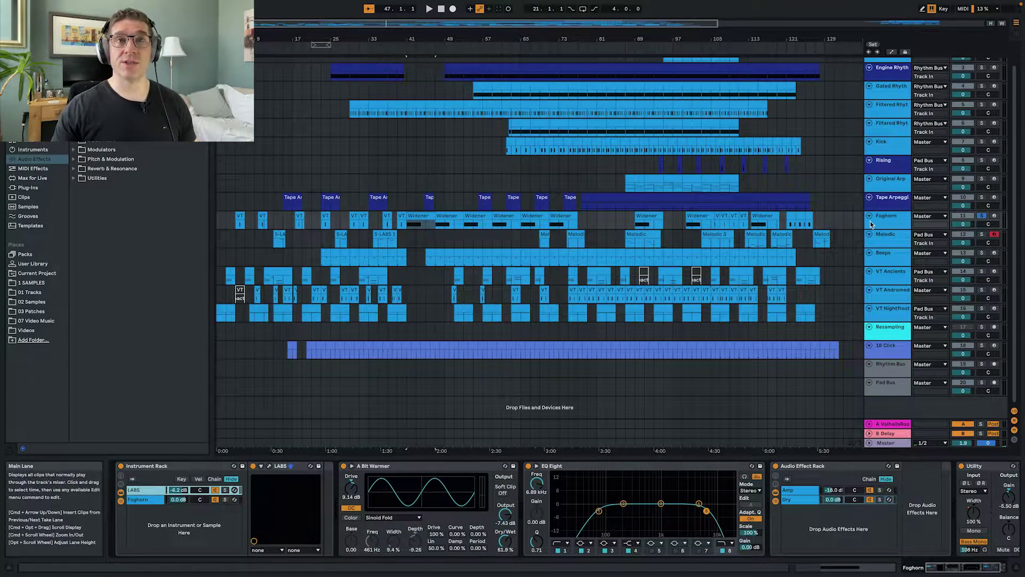
Step: Select bars 41 to 47 on the Foghorn track and inspect the LABS chain's instrument in its Instrument Rack
{"action": "left_click", "coordinate": [408, 227]}
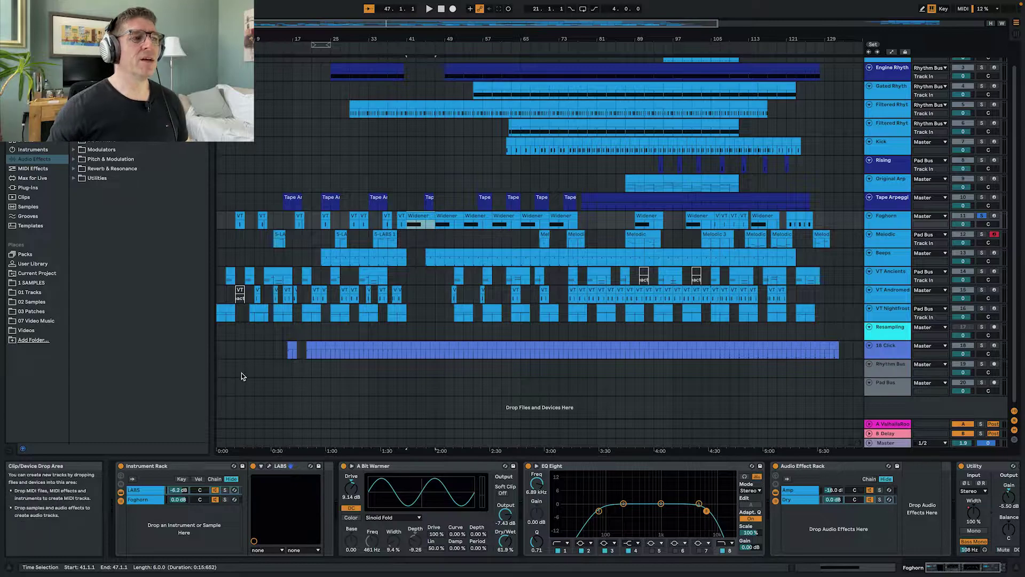
{"action": "left_click", "coordinate": [149, 491]}
{"action": "left_click", "coordinate": [270, 466]}
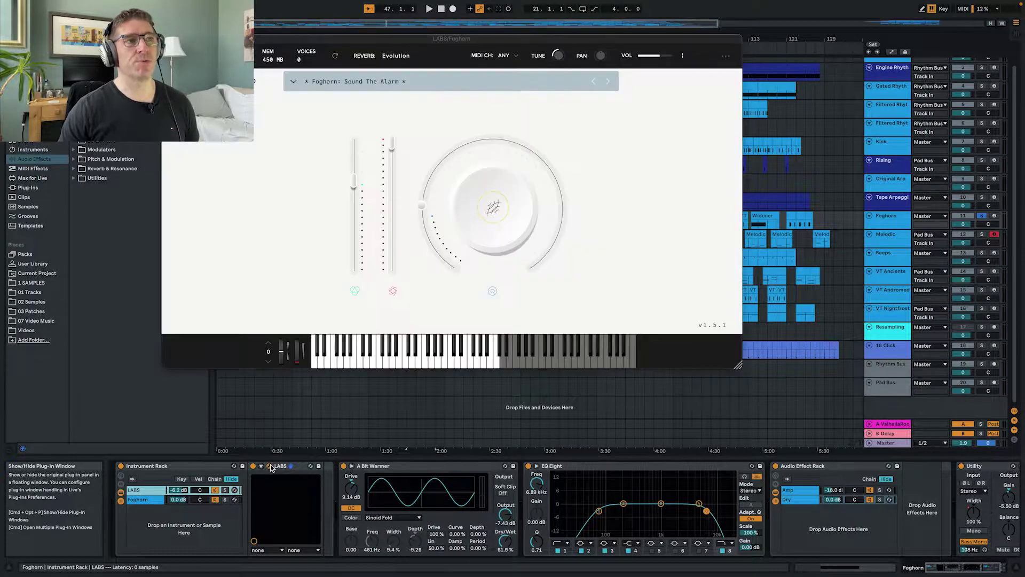
{"action": "left_click", "coordinate": [270, 467]}
Step: Examine the Foghorn chain's sampler in the Instrument Rack, viewing both its control and sample settings
{"action": "left_click", "coordinate": [142, 500]}
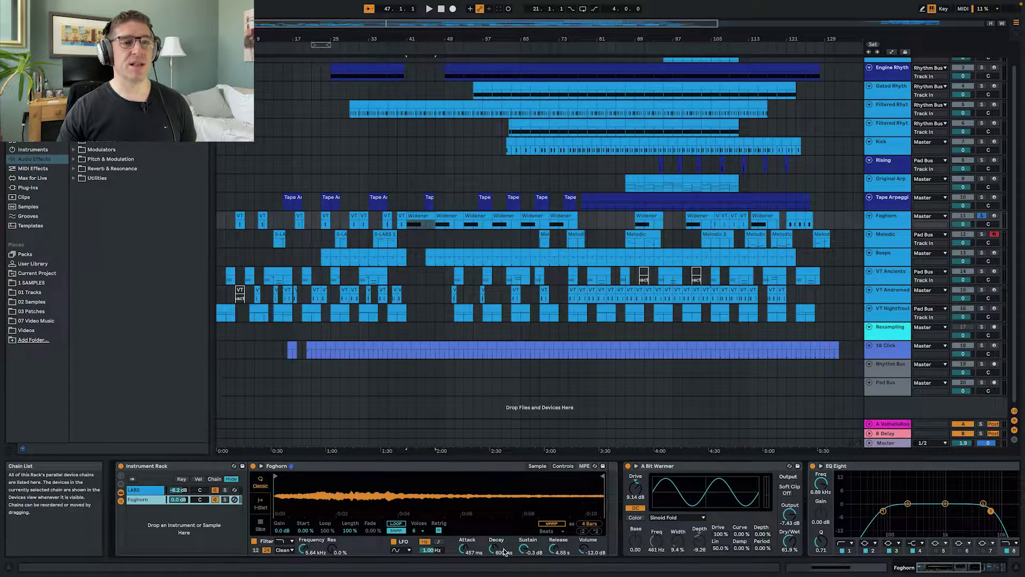
{"action": "left_click", "coordinate": [563, 465]}
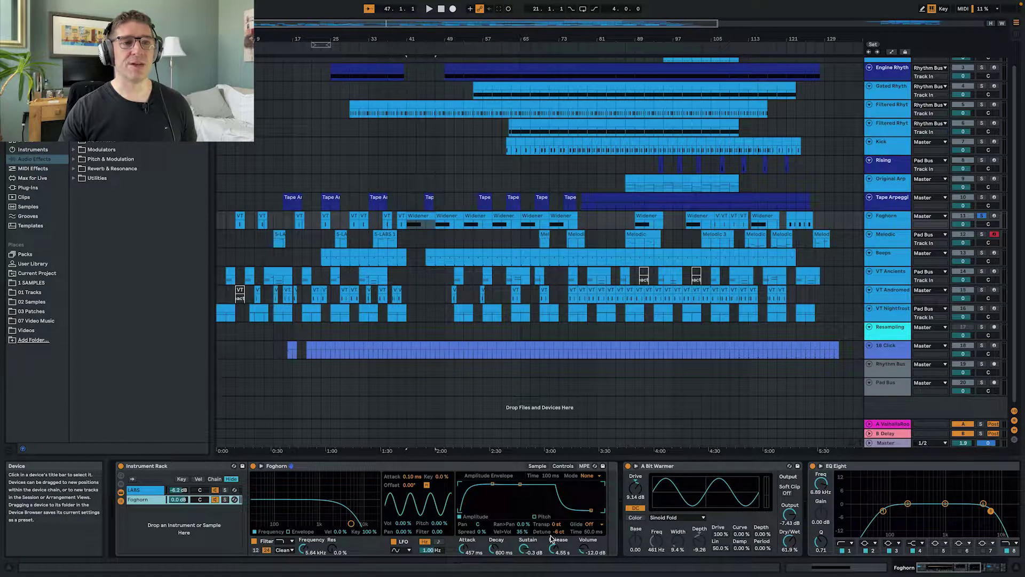
{"action": "left_click", "coordinate": [537, 466]}
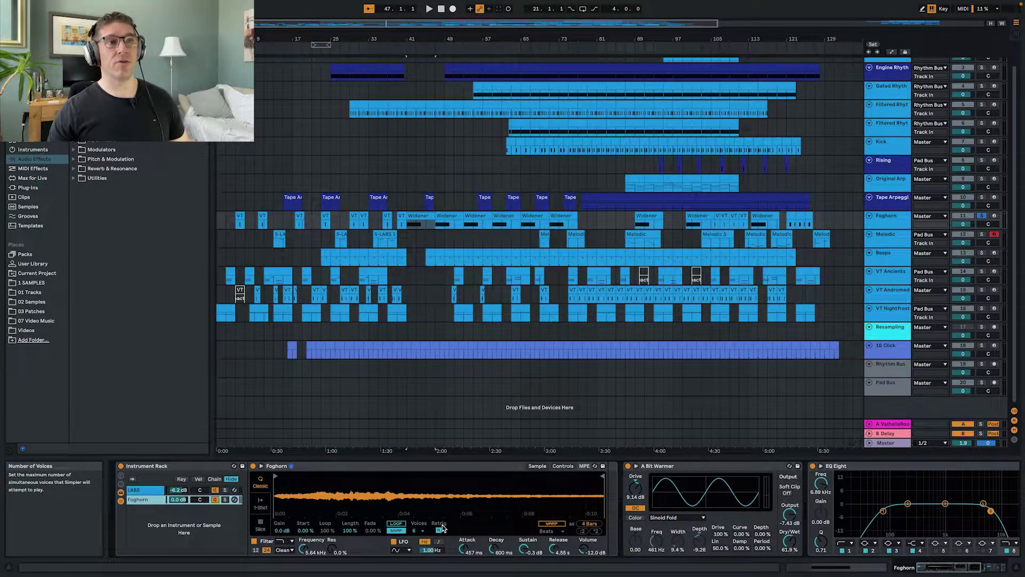
Step: Review the Foghorn track's A Bit Warmer, EQ Eight and the Amp and Dry chains of its Audio Effect Rack
{"action": "scroll", "coordinate": [639, 488], "scroll_direction": "right", "scroll_amount": 5}
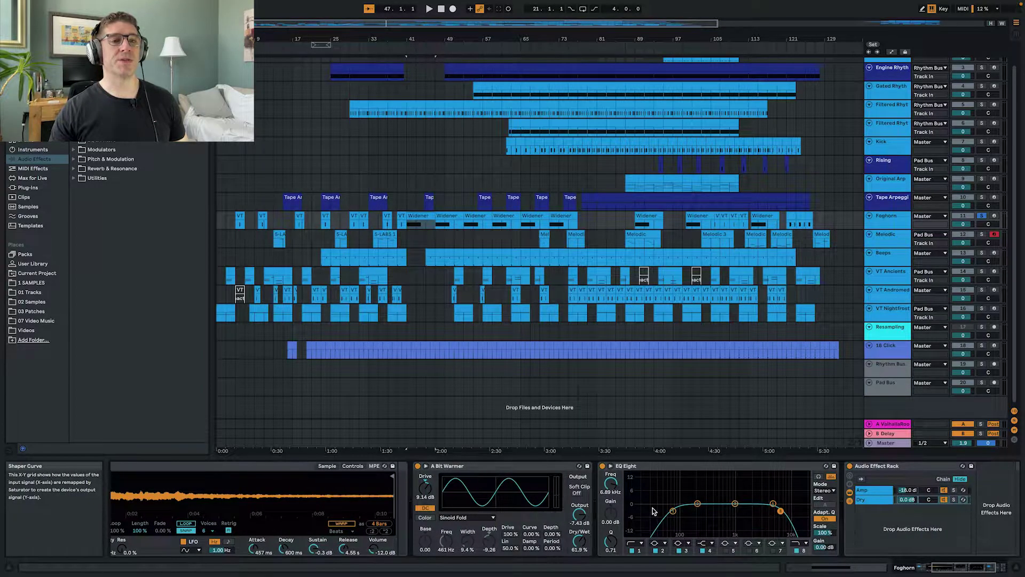
{"action": "scroll", "coordinate": [652, 512], "scroll_direction": "right", "scroll_amount": 3}
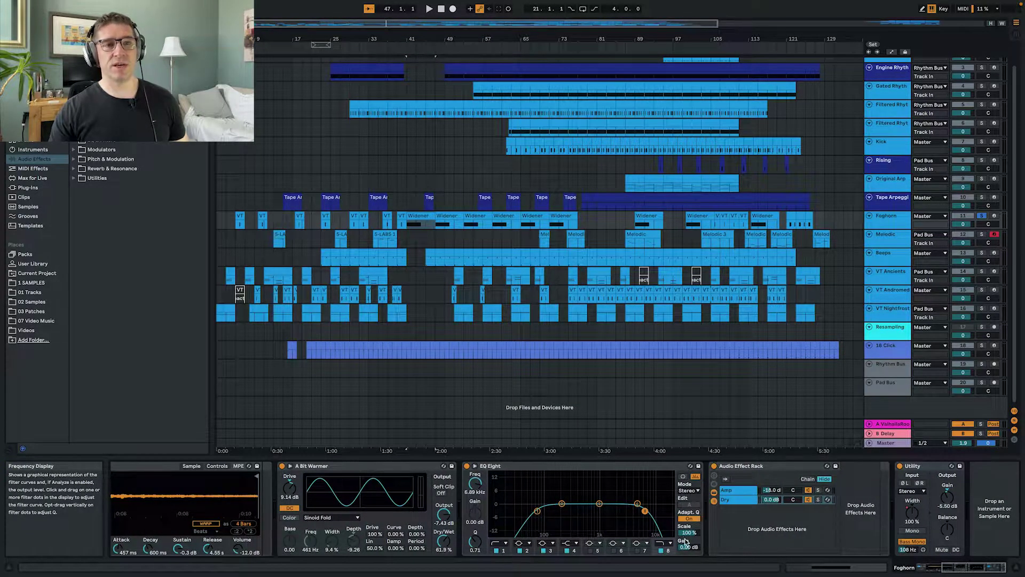
{"action": "left_click", "coordinate": [736, 491]}
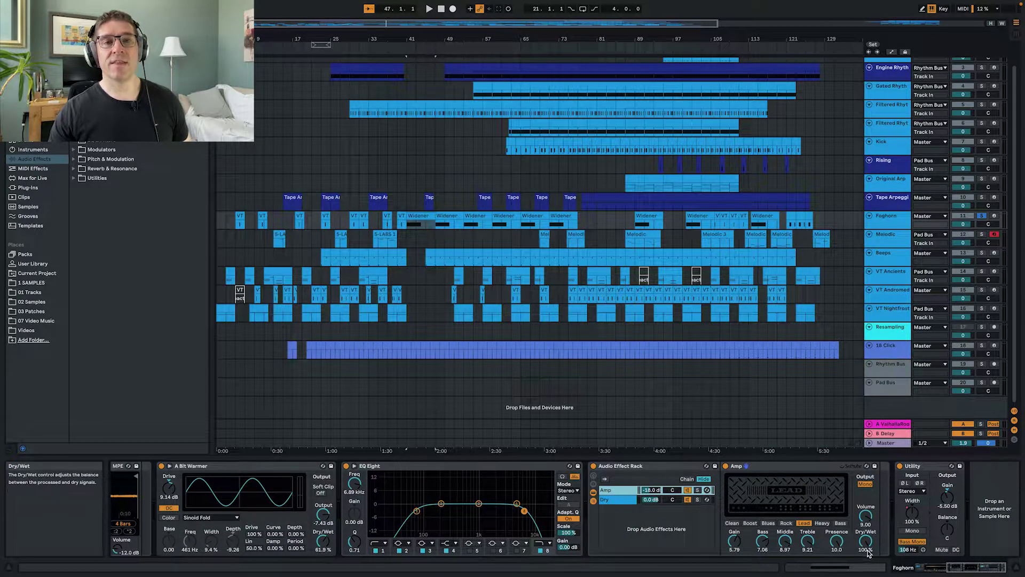
{"action": "left_click", "coordinate": [616, 501]}
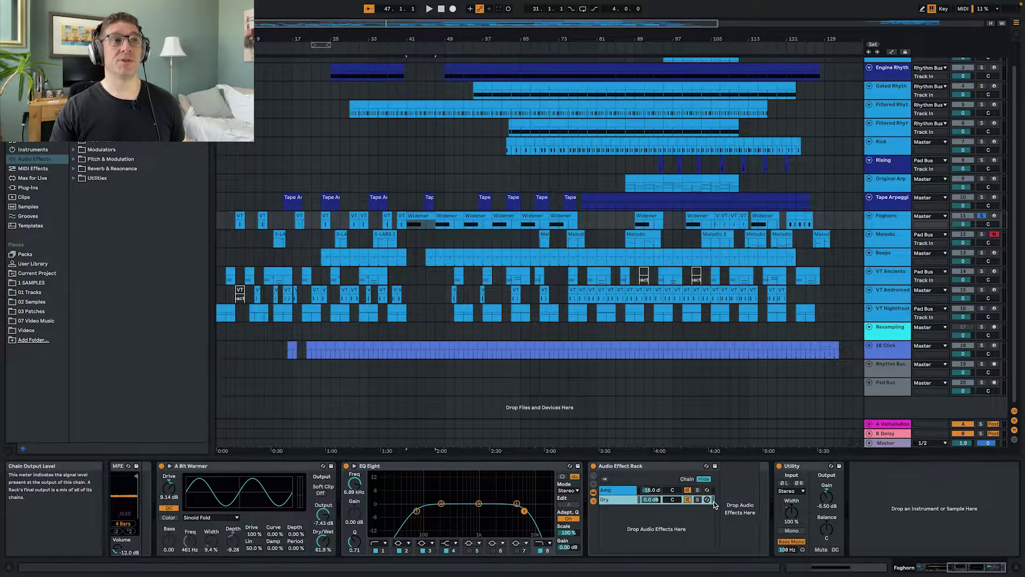
Step: Play the soloed Foghorn track from bar 41 and show the arrangement's automation lanes
{"action": "key", "text": "space"}
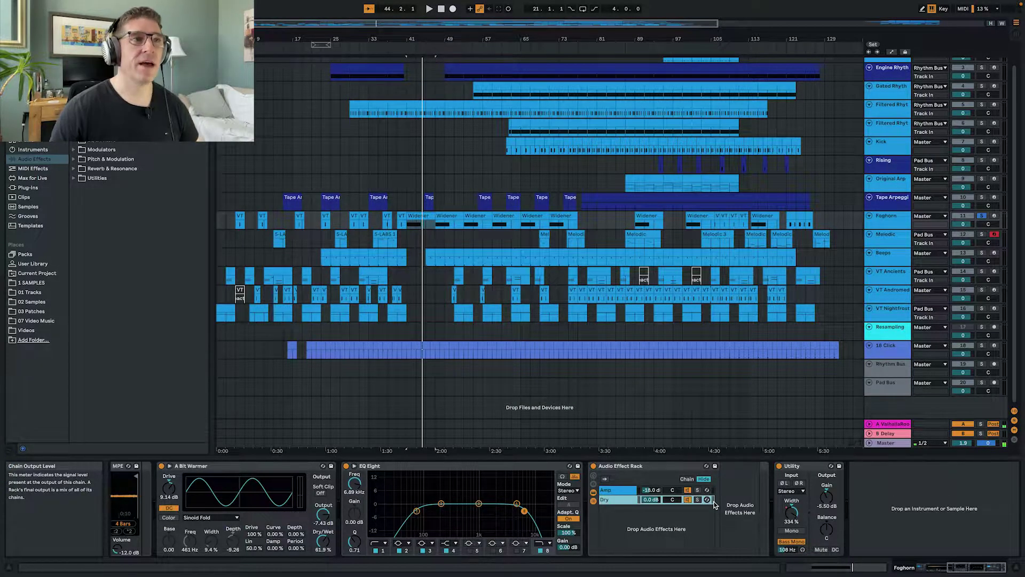
{"action": "key", "text": "a"}
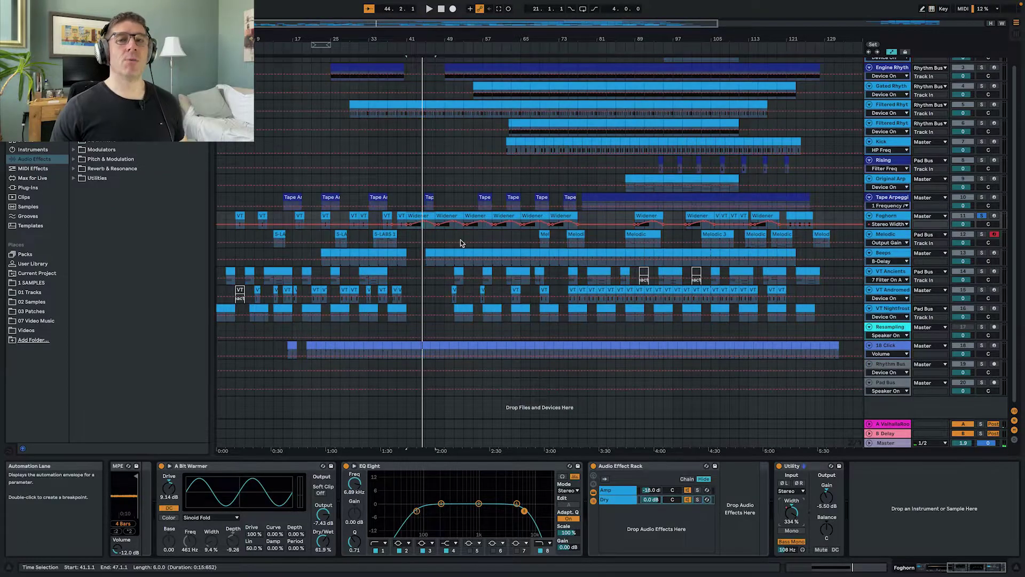
Step: Play the soloed Foghorn track from bar 43 and hide the arrangement's automation lanes
{"action": "left_click", "coordinate": [417, 227]}
{"action": "key", "text": "space"}
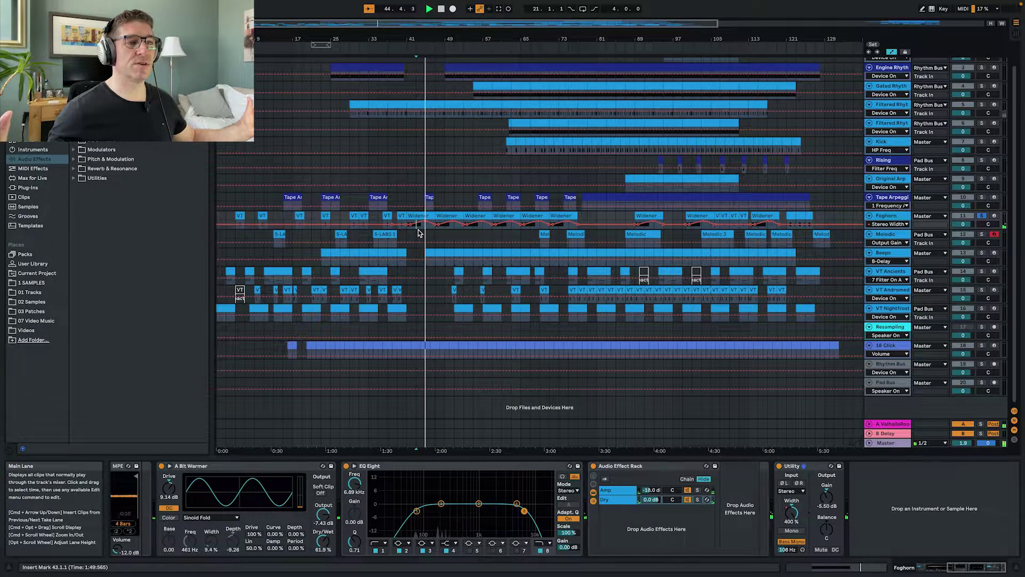
{"action": "key", "text": "space"}
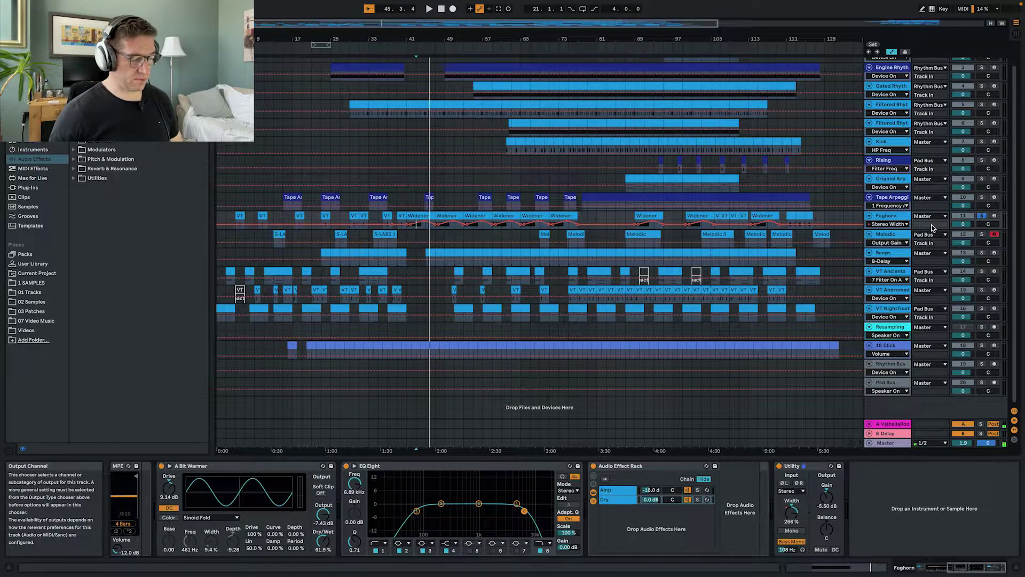
{"action": "key", "text": "a"}
Step: Play the soloed Melodic track from bar 87, inspecting its LABS instrument and switching EQ Eight's first filter off and back on
{"action": "left_click", "coordinate": [631, 237]}
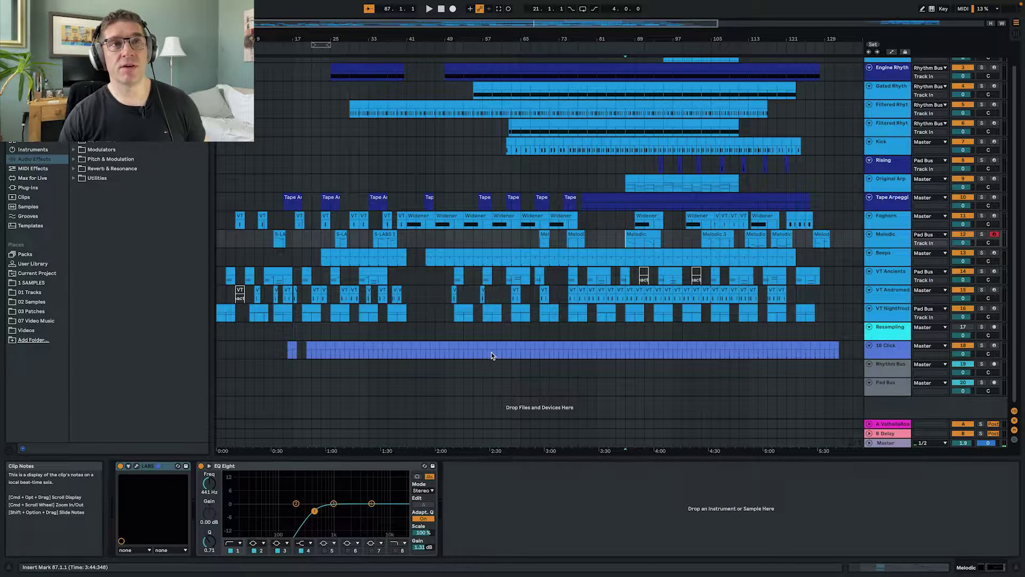
{"action": "left_click", "coordinate": [137, 466]}
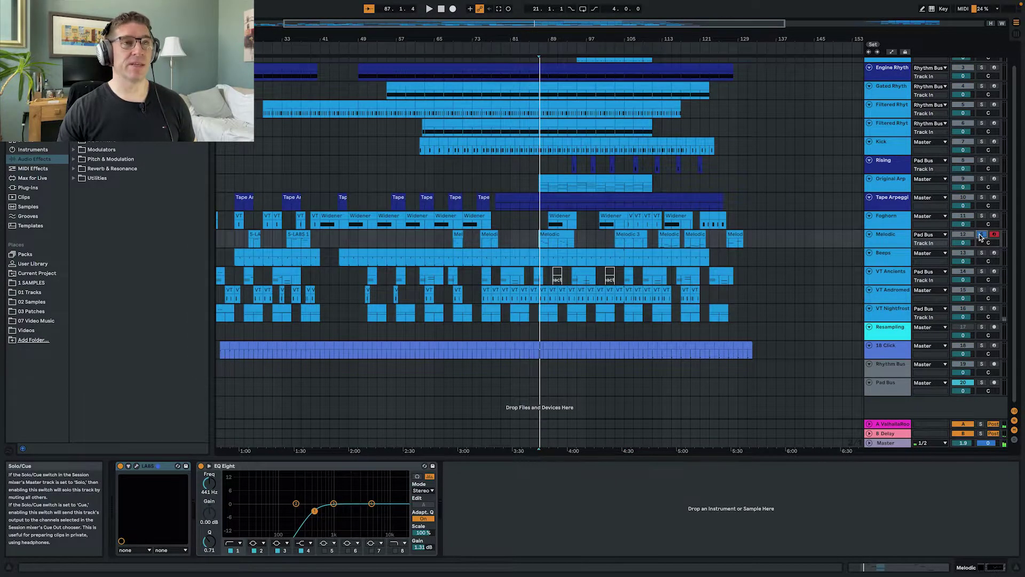
{"action": "key", "text": "space"}
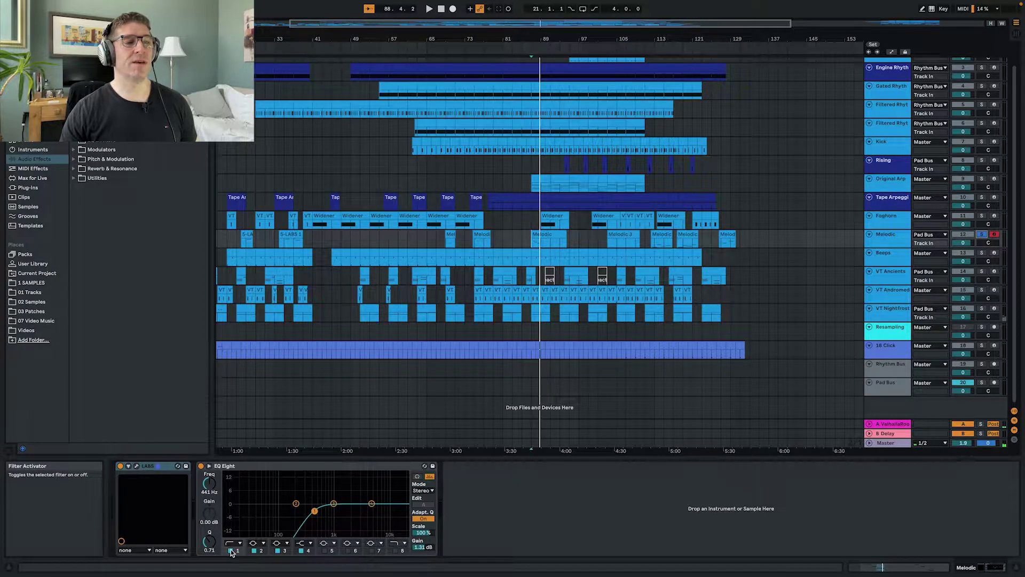
{"action": "left_click", "coordinate": [232, 550]}
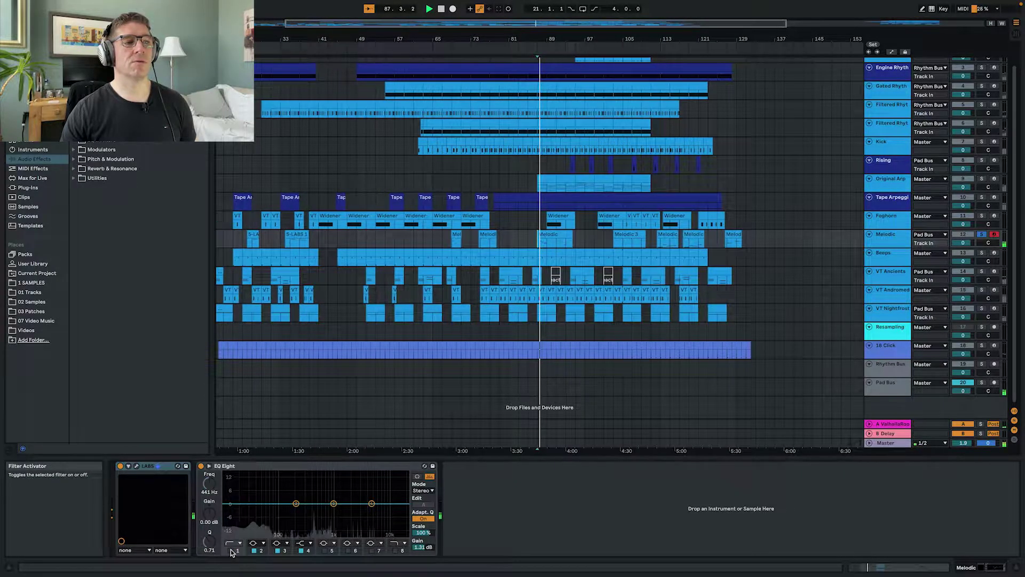
{"action": "left_click", "coordinate": [232, 551]}
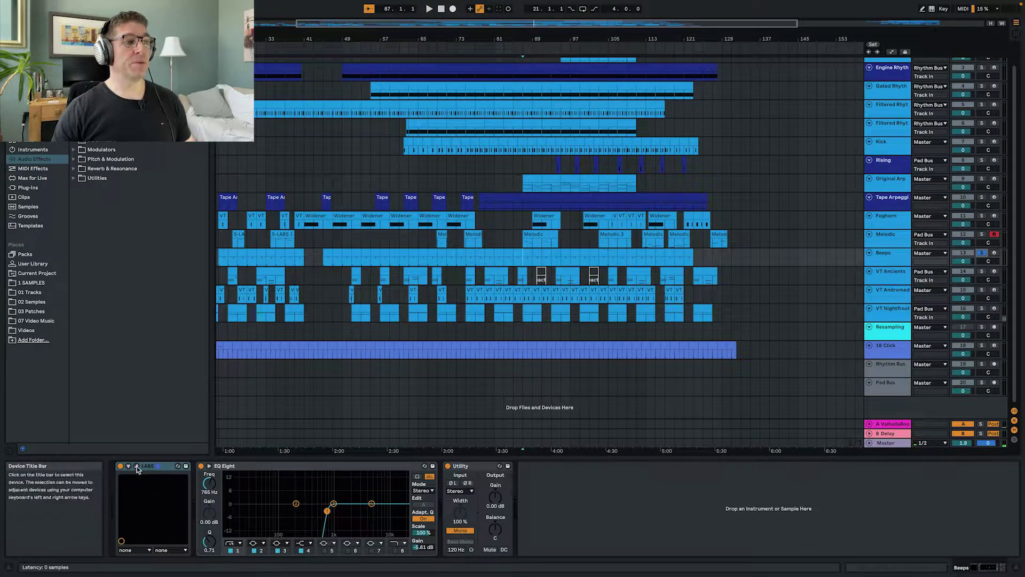
Step: Inspect the Beeps track's LABS plug-in window and play the soloed track from bar 87
{"action": "left_click", "coordinate": [137, 467]}
{"action": "left_click", "coordinate": [136, 467]}
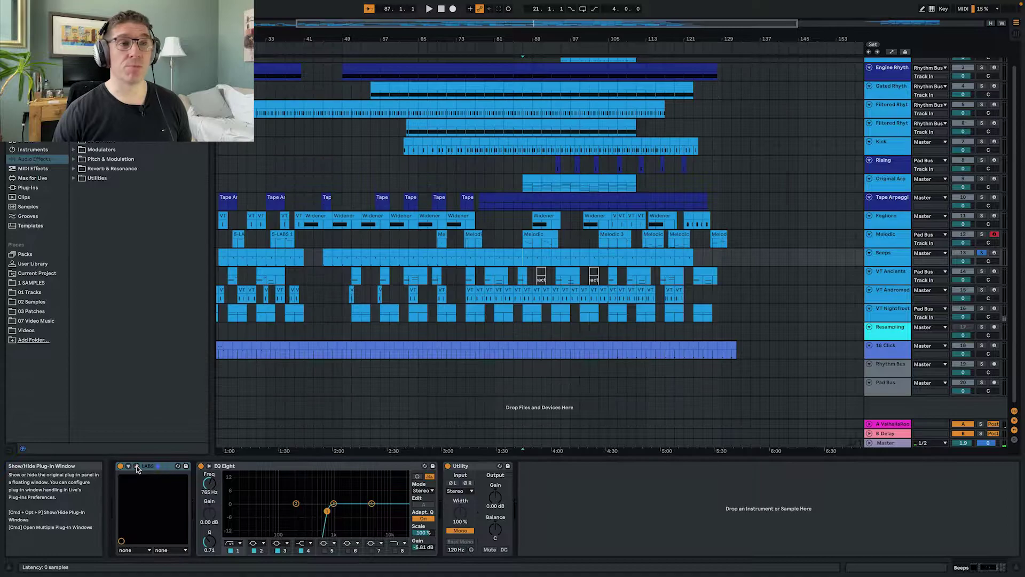
{"action": "key", "text": "space"}
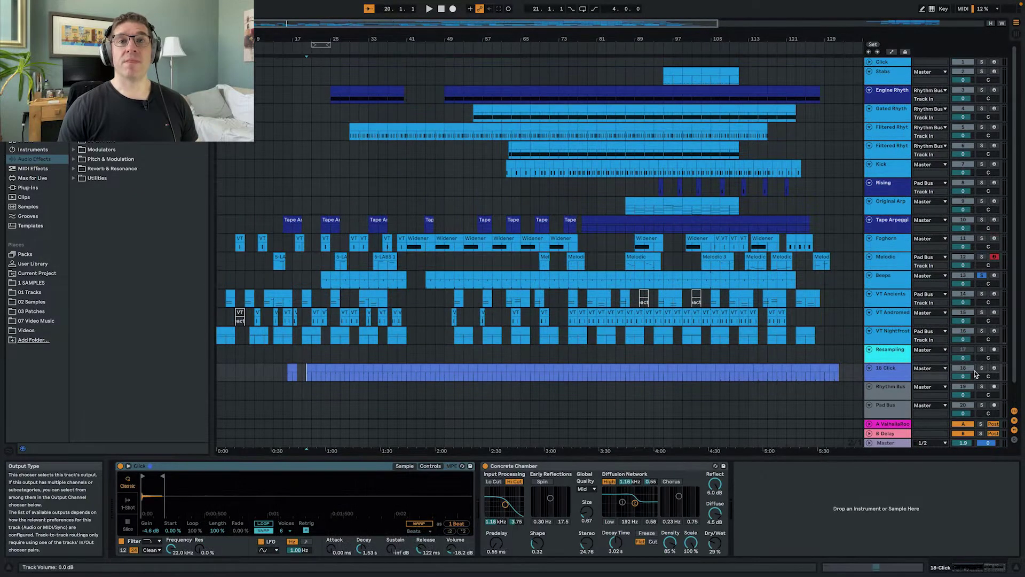
Step: Solo the 18-Click track, play it from bar 20, and return to the start of the arrangement
{"action": "left_click", "coordinate": [981, 369]}
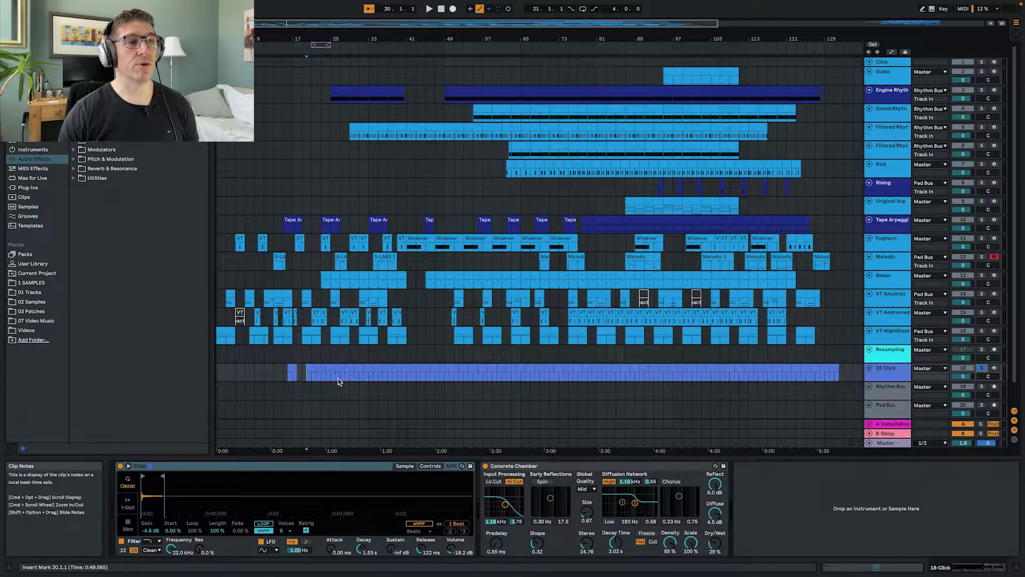
{"action": "key", "text": "space"}
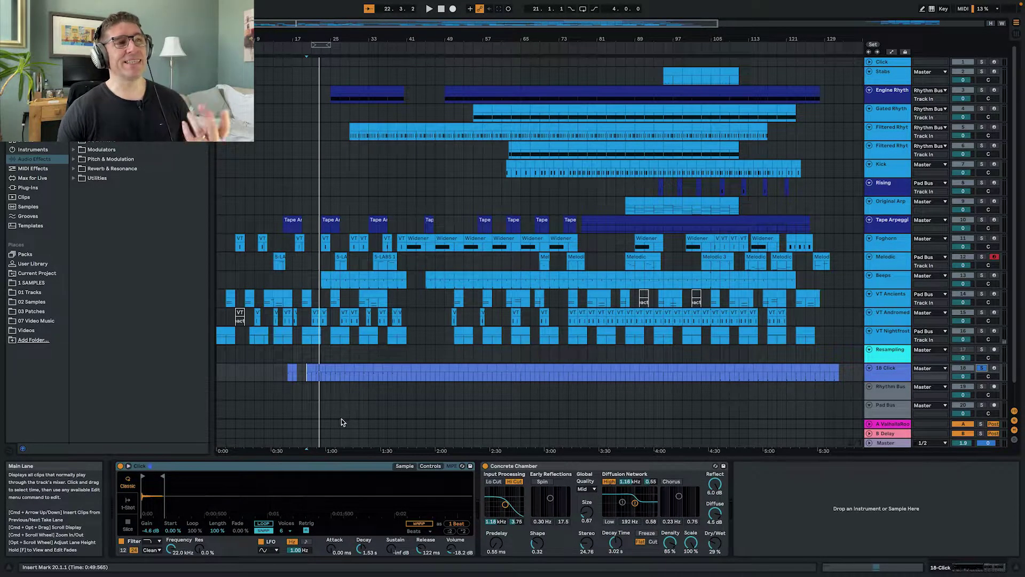
{"action": "key", "text": "Home"}
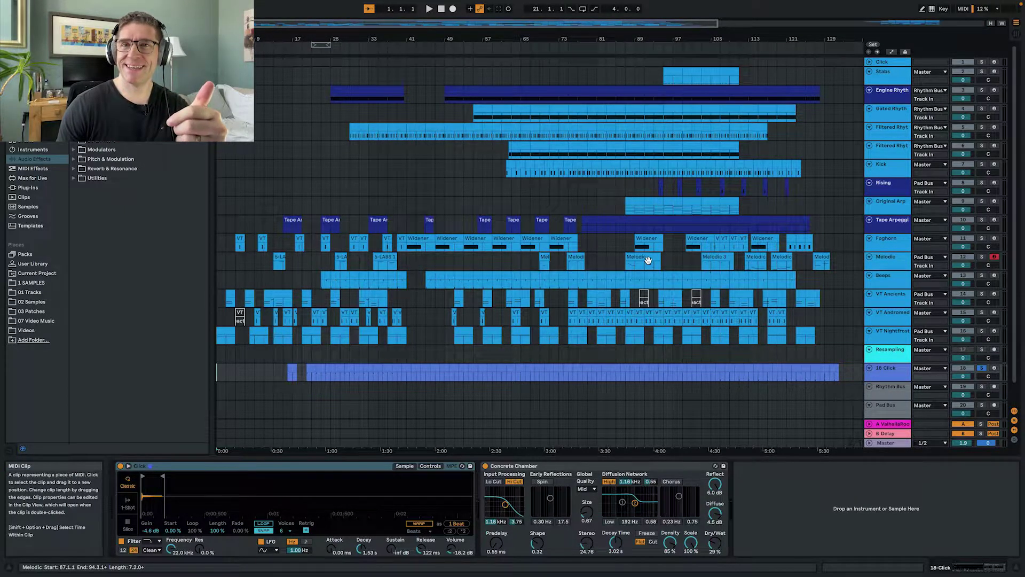
Step: Play the unsoloed arrangement from bar 1 and examine the notes of the first VT Nightfrost clip
{"action": "left_click", "coordinate": [603, 166], "text": "shift"}
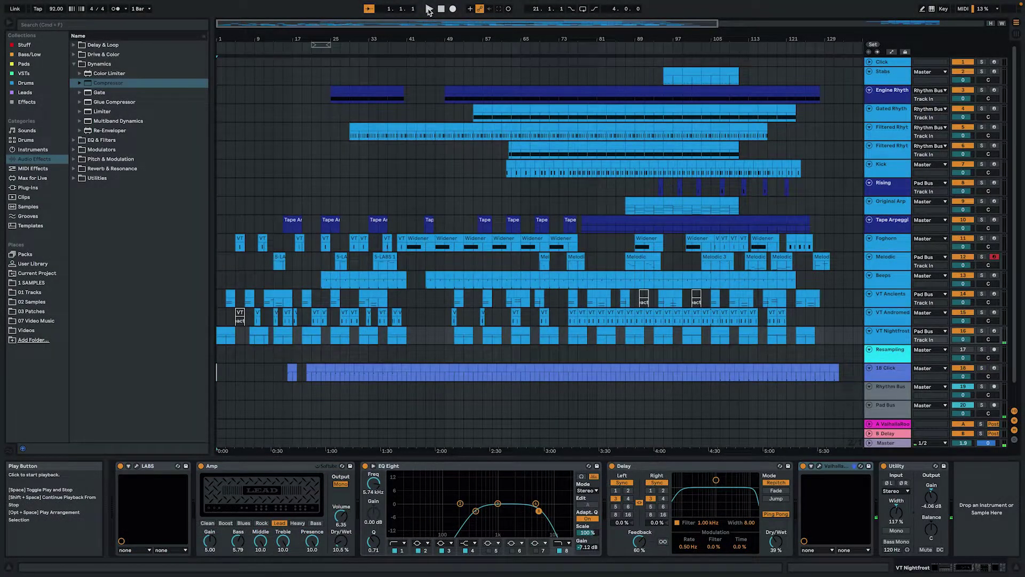
{"action": "left_click", "coordinate": [429, 10]}
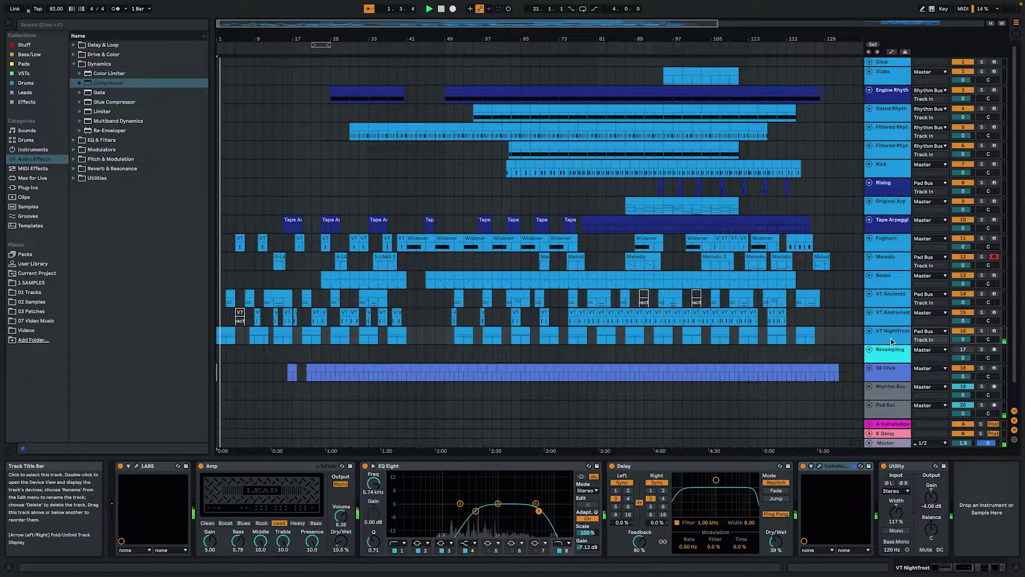
{"action": "double_click", "coordinate": [226, 335]}
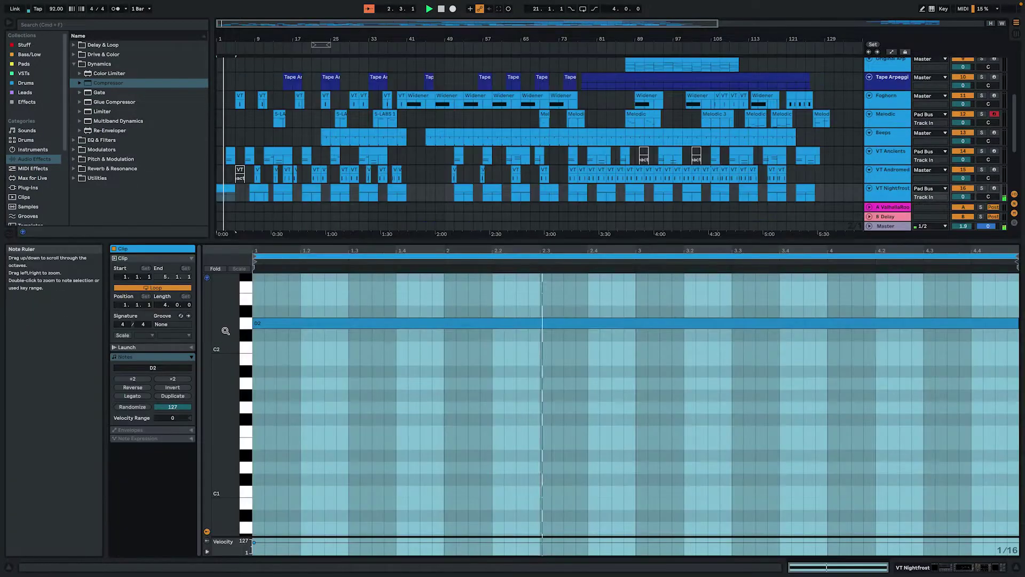
{"action": "scroll", "coordinate": [359, 336], "scroll_direction": "up", "scroll_amount": 1}
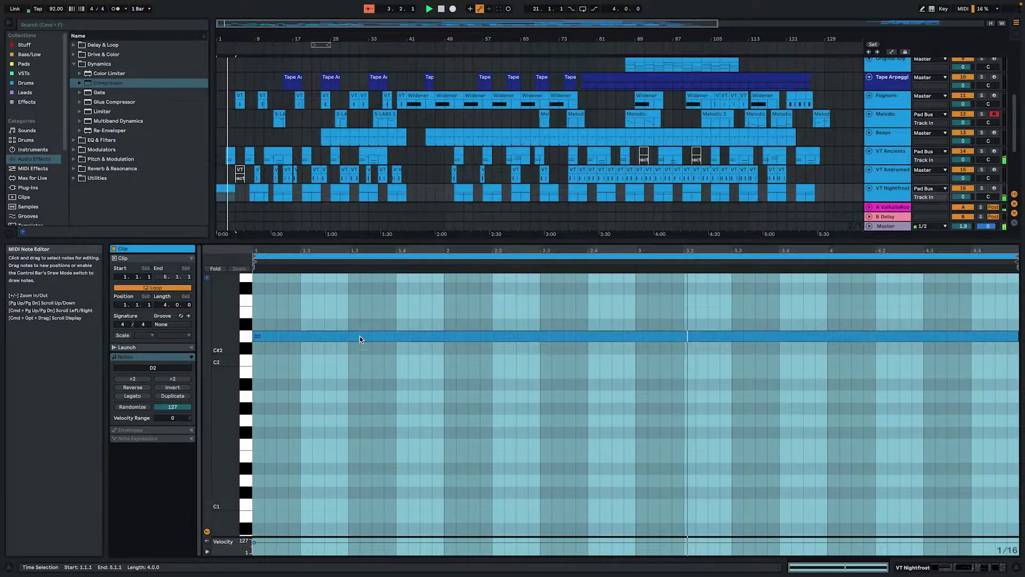
{"action": "scroll", "coordinate": [360, 335], "scroll_direction": "up", "scroll_amount": 1}
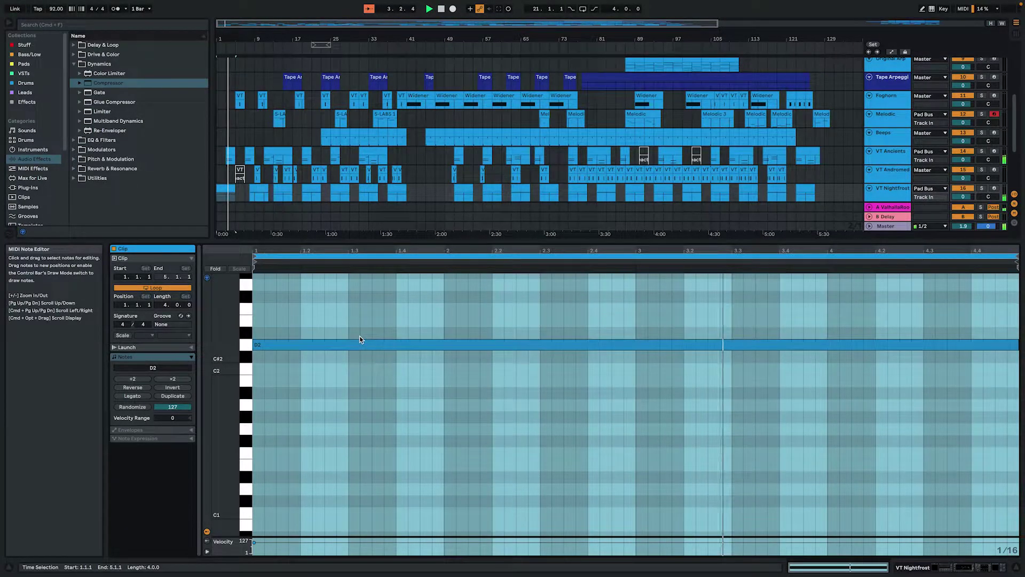
Step: Examine the notes of the VT Ancients clip at bar 3 and the Foghorn clip at bar 5, enlarging the arrangement area
{"action": "left_click", "coordinate": [898, 161]}
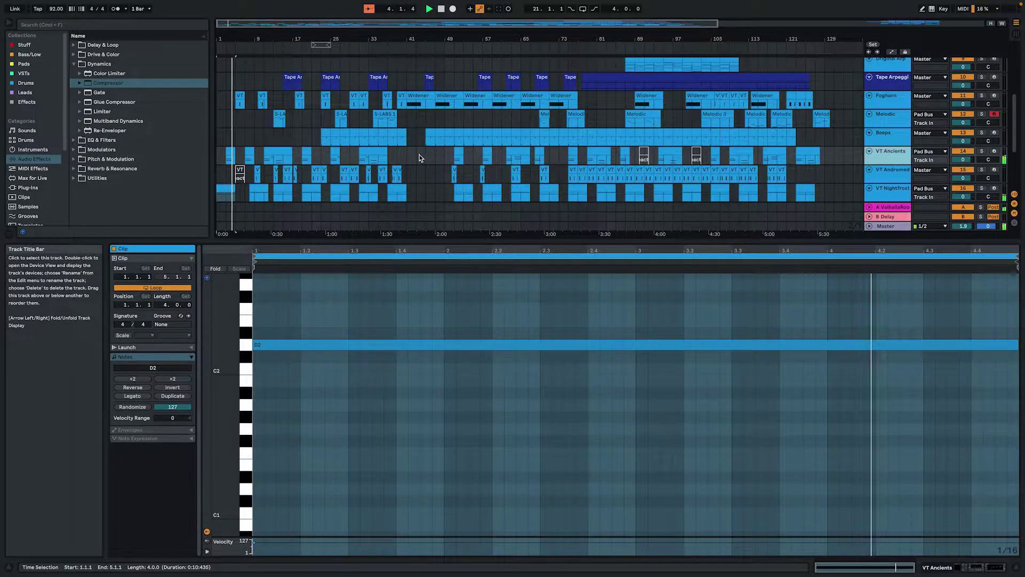
{"action": "left_click", "coordinate": [228, 150]}
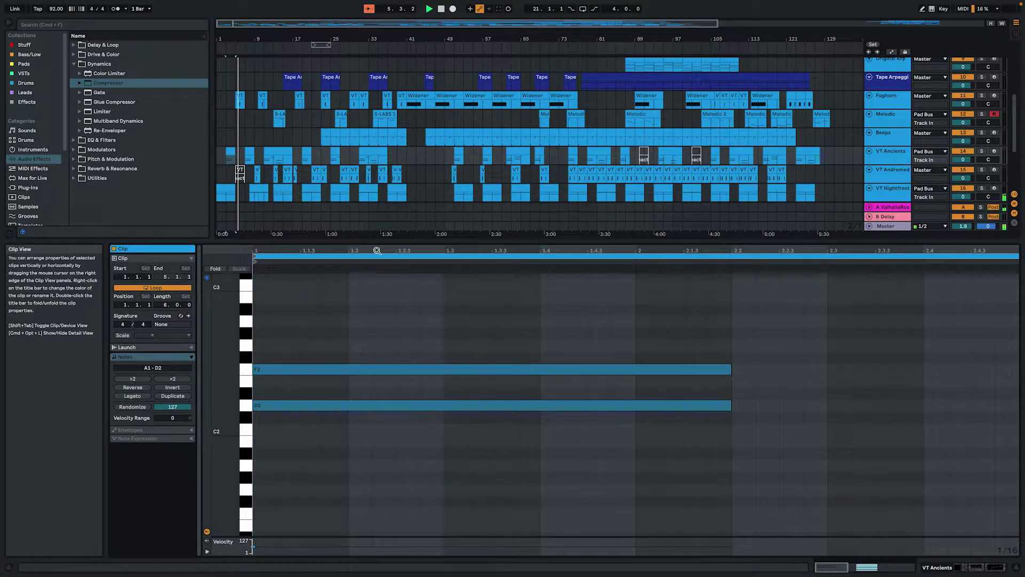
{"action": "left_click_drag", "start_coordinate": [377, 242], "coordinate": [390, 279]}
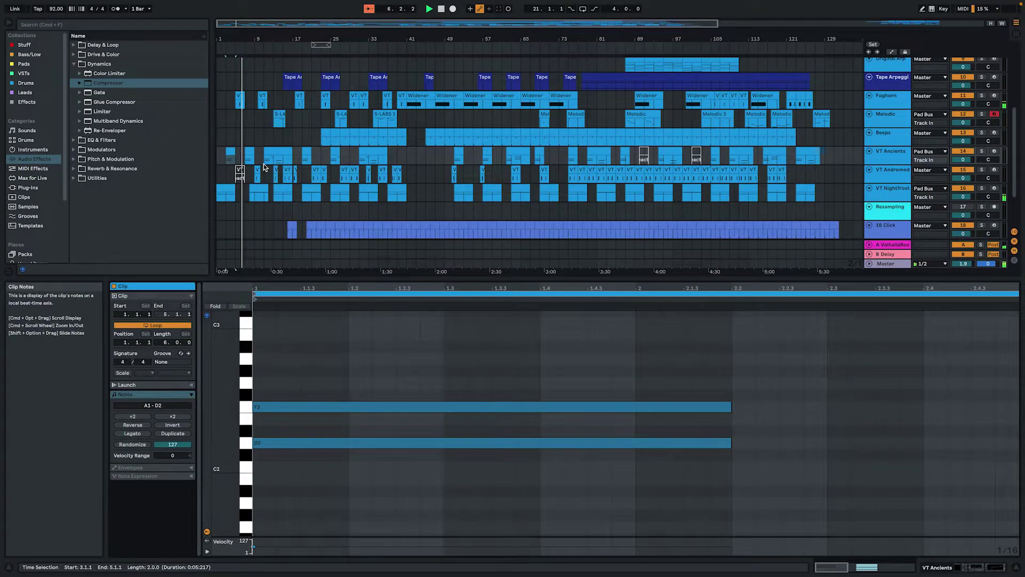
{"action": "left_click", "coordinate": [238, 95]}
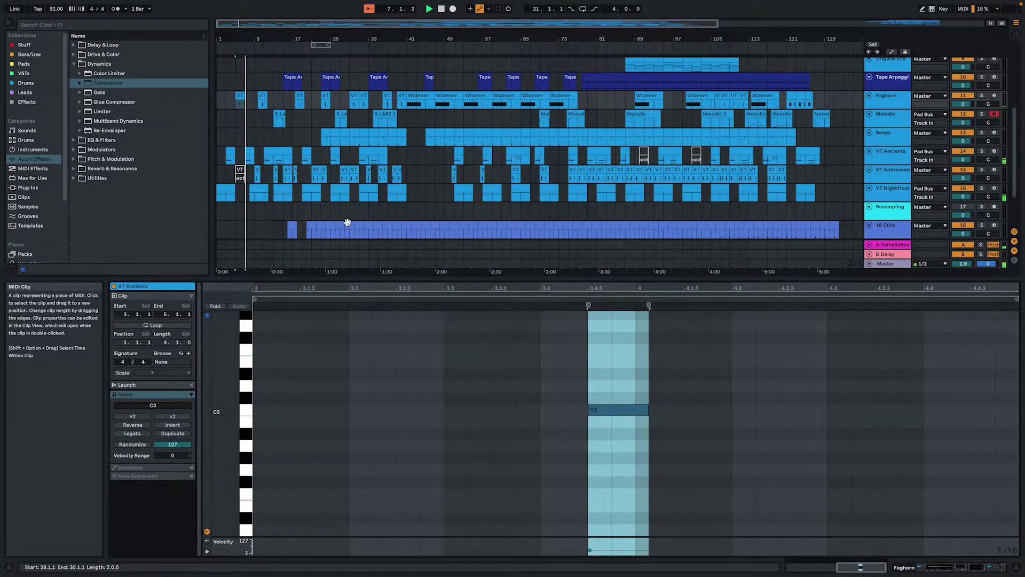
{"action": "left_click", "coordinate": [474, 331]}
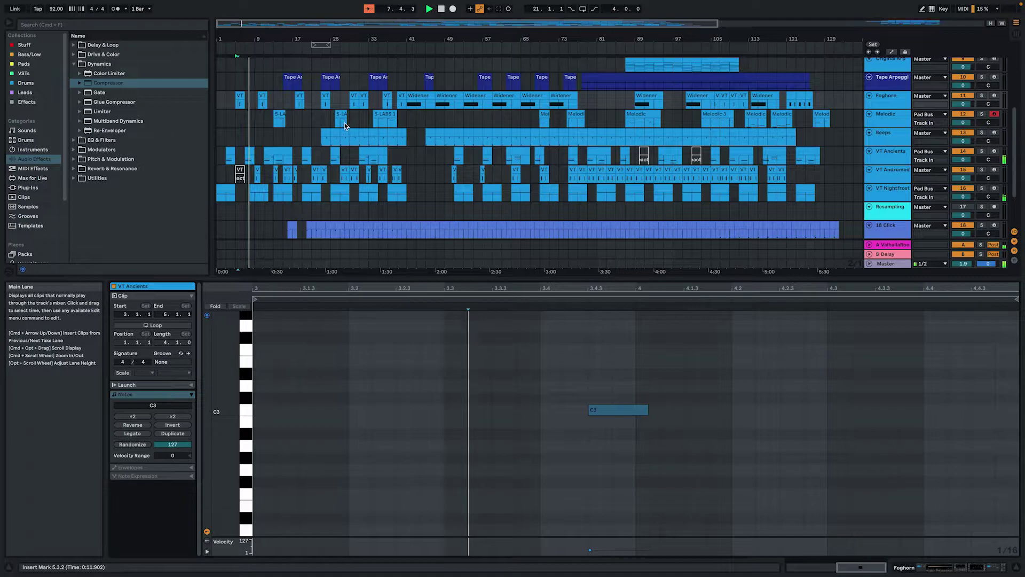
Step: Examine the notes of the VT Andromeda clip at bar 9, the VT Nightfrost clip at bar 8 and the VT Ancients clip at bar 11
{"action": "left_click", "coordinate": [256, 171]}
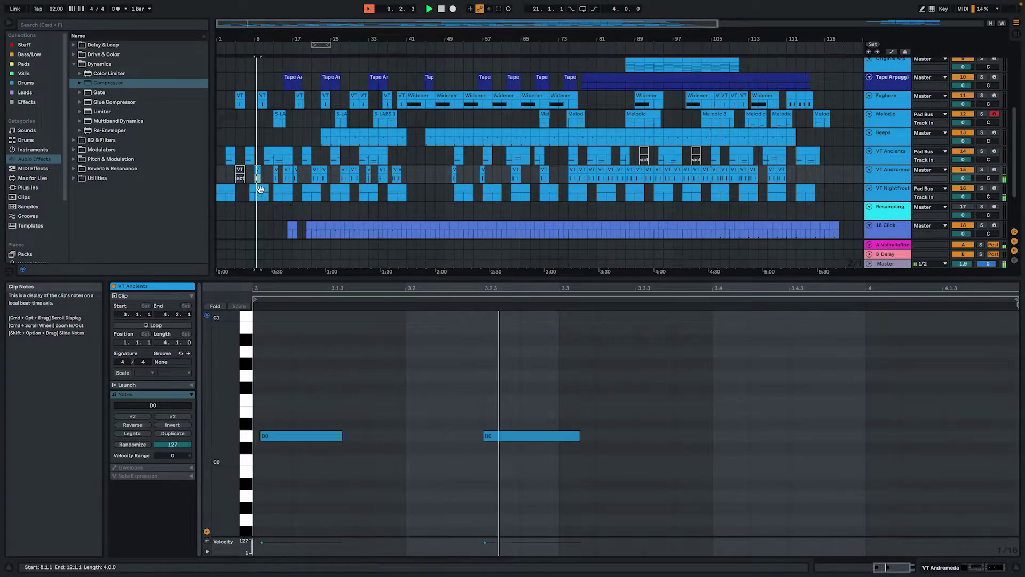
{"action": "left_click", "coordinate": [256, 188]}
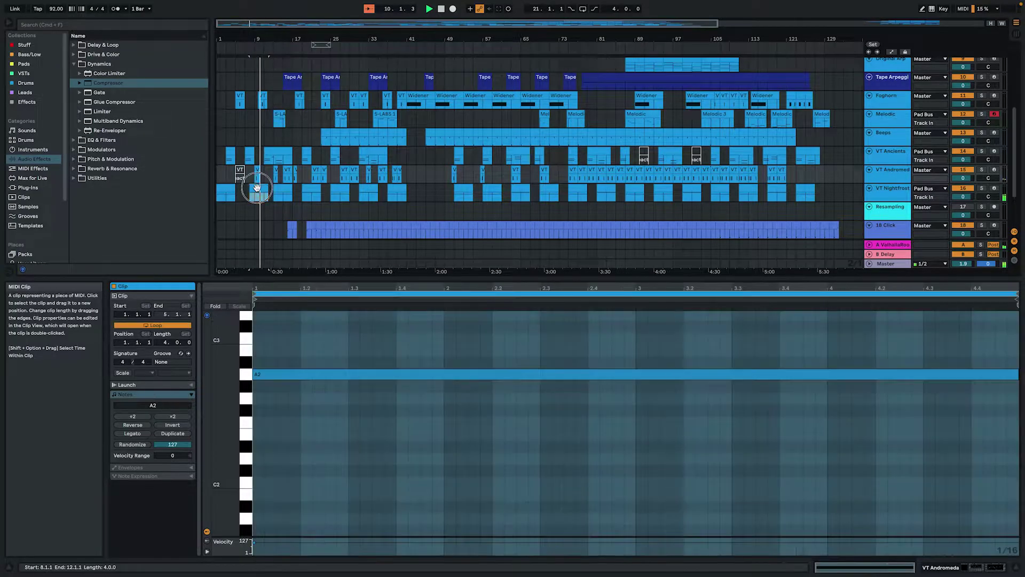
{"action": "left_click", "coordinate": [275, 149]}
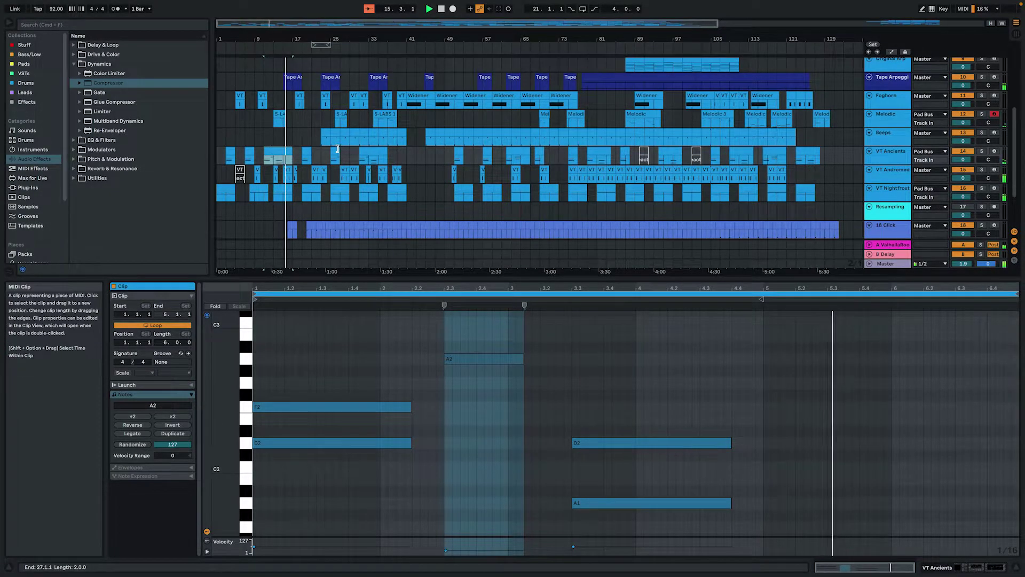
Step: Examine the notes of the Tape Arpeggio clip at bar 15 and the 18-Click clip at bar 20 during playback
{"action": "left_click", "coordinate": [293, 78]}
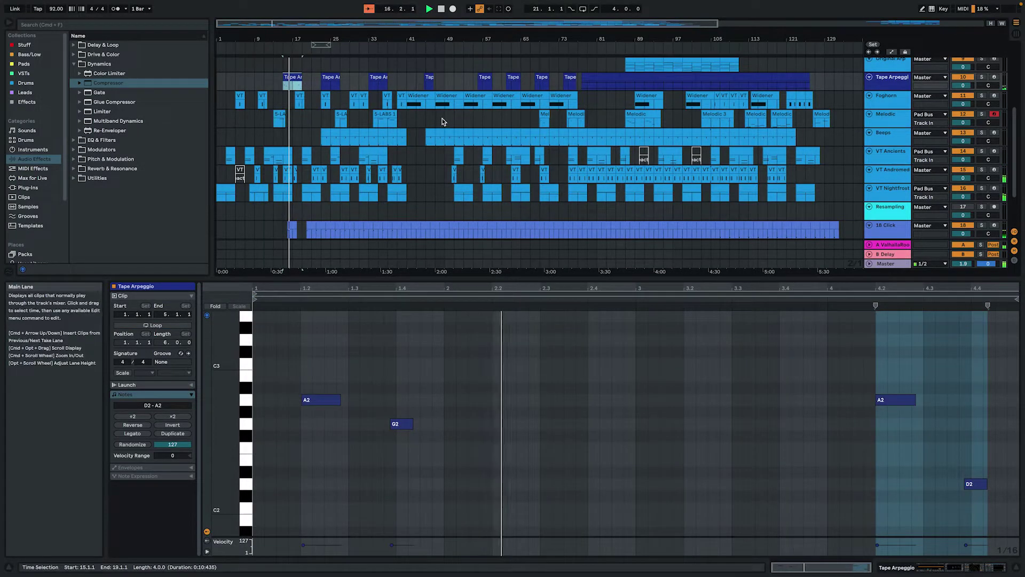
{"action": "scroll", "coordinate": [449, 125], "scroll_direction": "up", "scroll_amount": 5}
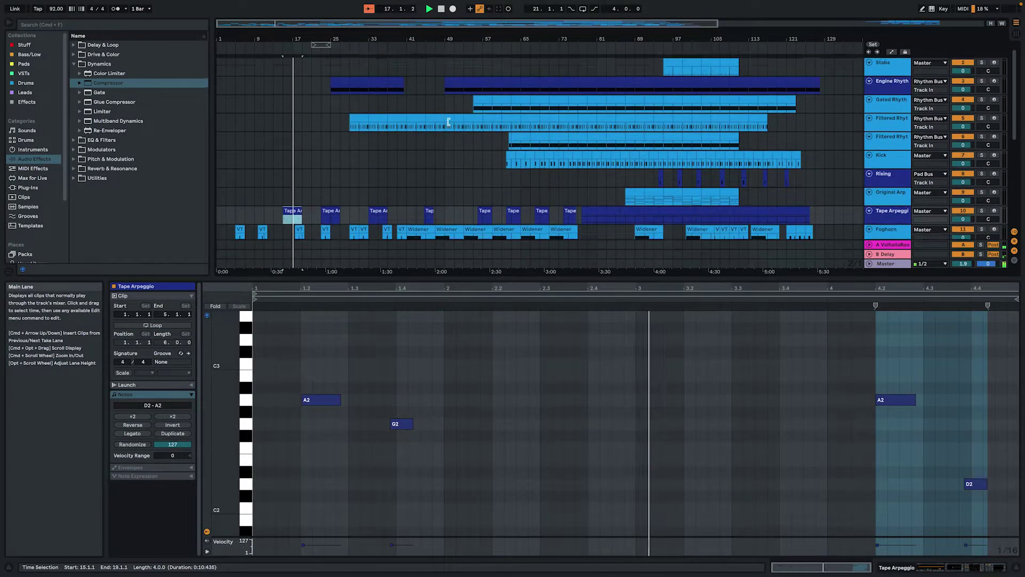
{"action": "scroll", "coordinate": [447, 121], "scroll_direction": "down", "scroll_amount": 5}
{"action": "scroll", "coordinate": [447, 121], "scroll_direction": "down", "scroll_amount": 3}
{"action": "scroll", "coordinate": [448, 122], "scroll_direction": "up", "scroll_amount": 5}
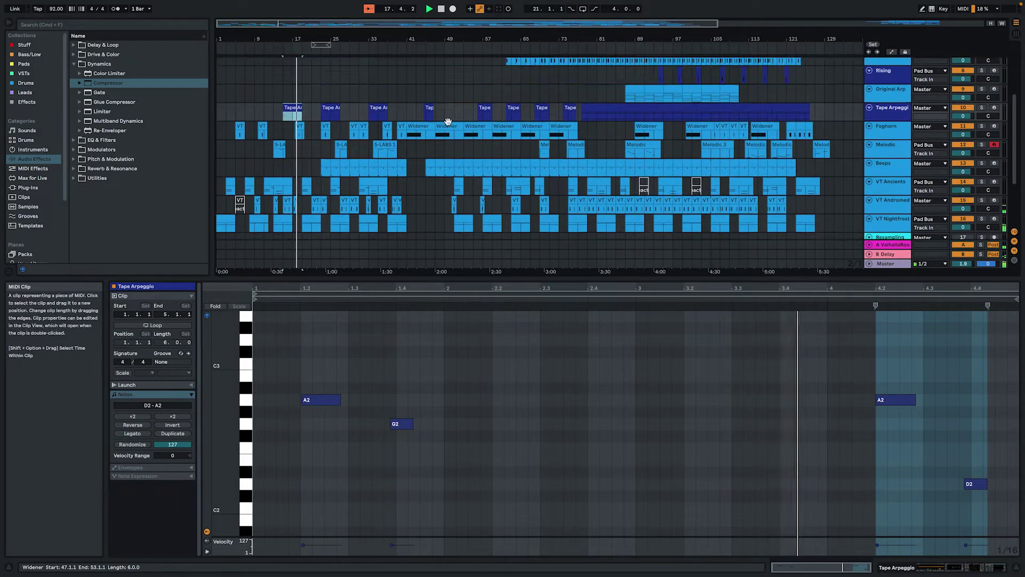
{"action": "scroll", "coordinate": [448, 124], "scroll_direction": "down", "scroll_amount": 2}
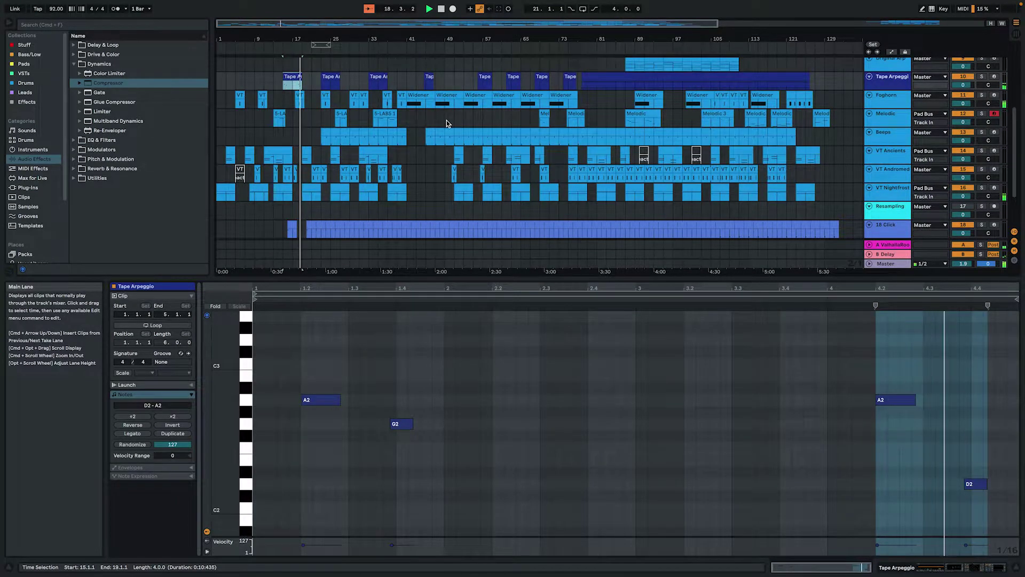
{"action": "left_click", "coordinate": [314, 223]}
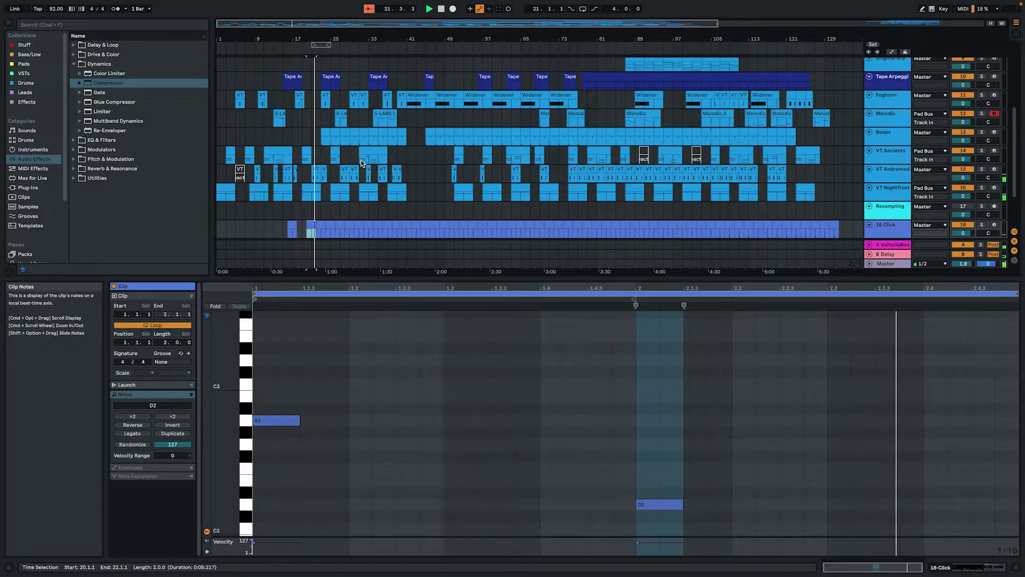
Step: Examine the notes of the Tape Arpeggio clip at bar 23 and the Beeps clip at bar 25
{"action": "scroll", "coordinate": [361, 162], "scroll_direction": "up", "scroll_amount": 1}
{"action": "scroll", "coordinate": [361, 161], "scroll_direction": "up", "scroll_amount": 1}
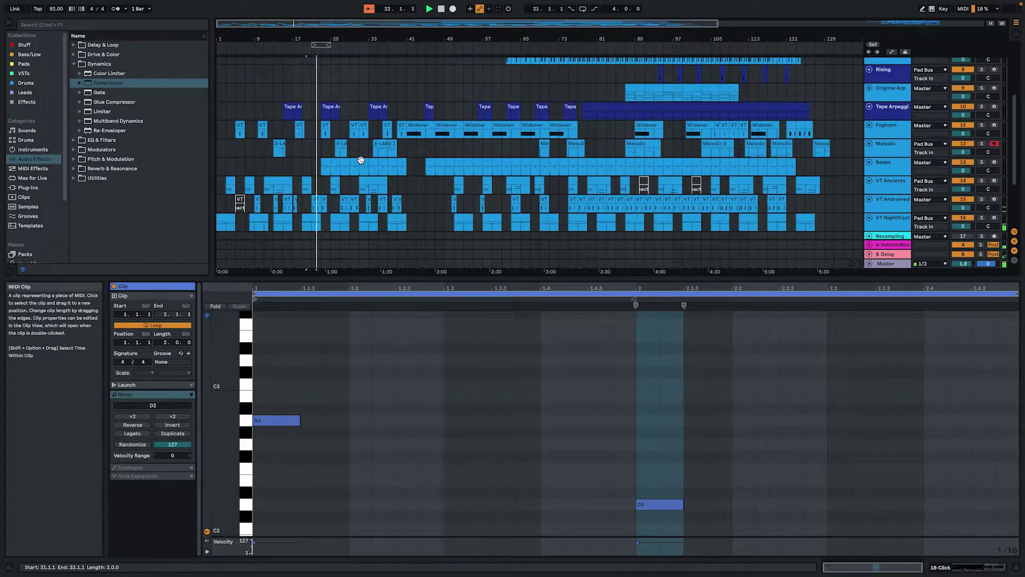
{"action": "left_click", "coordinate": [329, 107]}
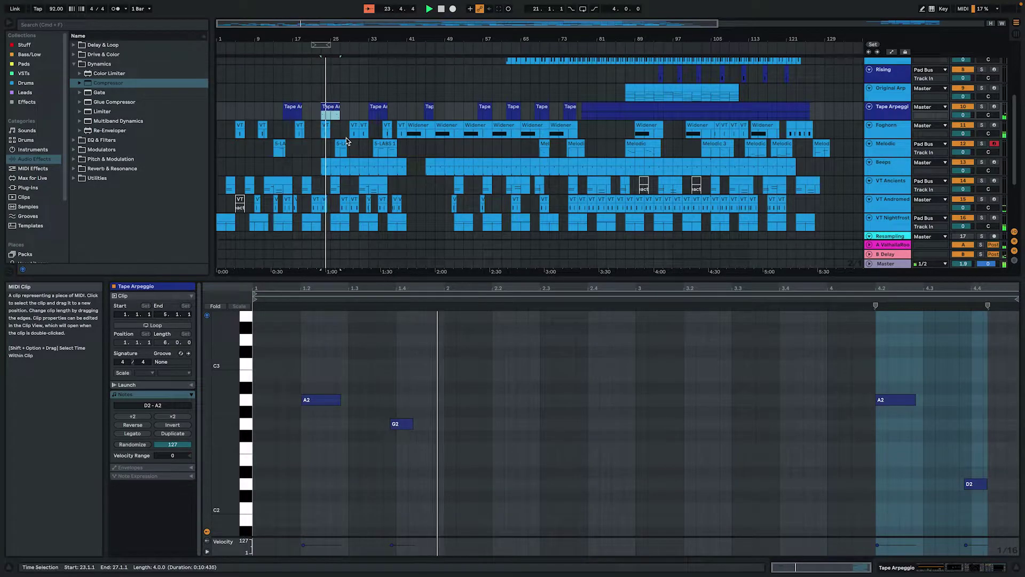
{"action": "left_click", "coordinate": [333, 170]}
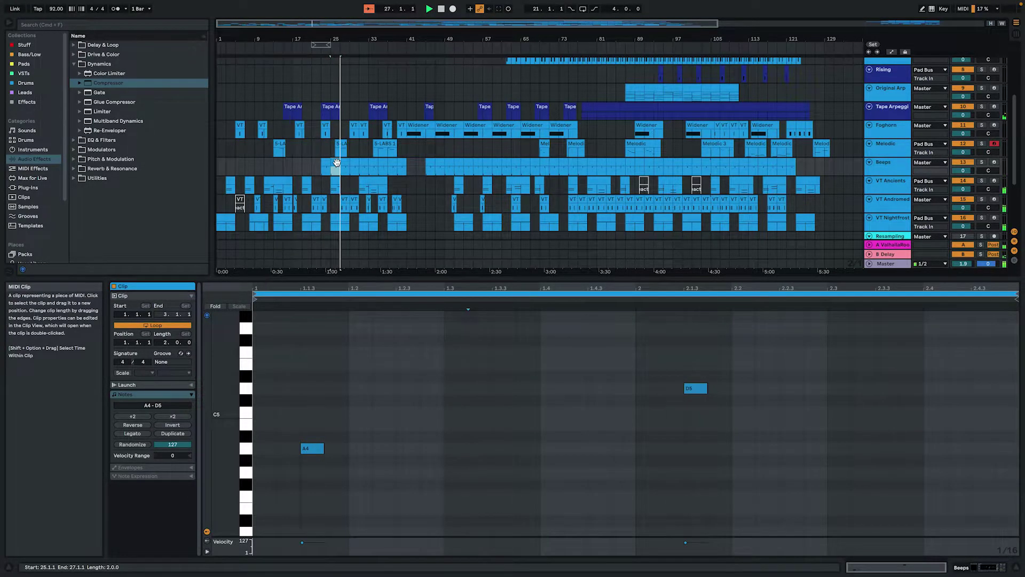
Step: Examine the notes of the Engine Rhythm and Filtered Rhythm clips starting at bar 29
{"action": "scroll", "coordinate": [337, 166], "scroll_direction": "down", "scroll_amount": 2}
{"action": "scroll", "coordinate": [337, 165], "scroll_direction": "up", "scroll_amount": 5}
{"action": "left_click", "coordinate": [350, 73]}
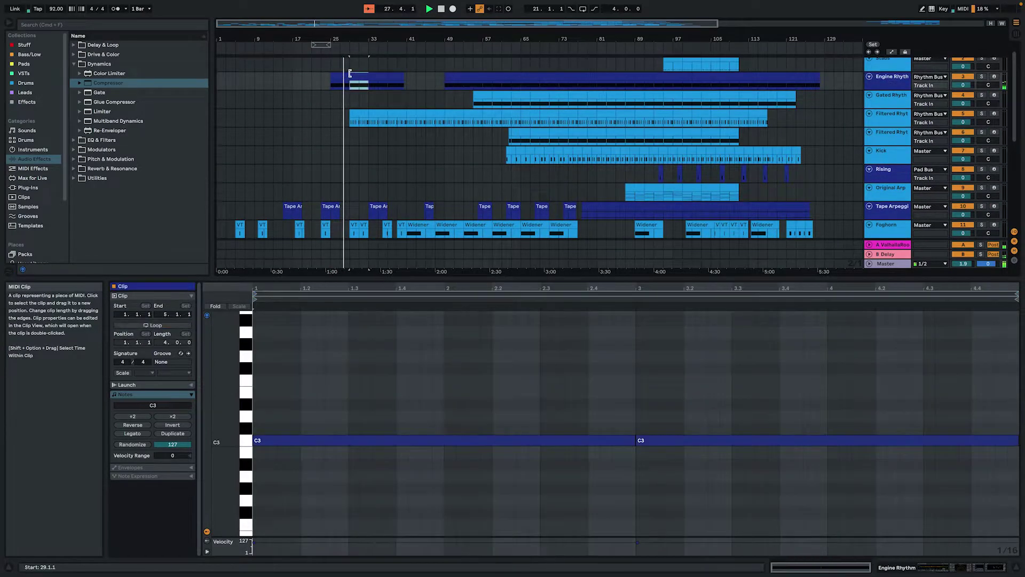
{"action": "left_click", "coordinate": [355, 112]}
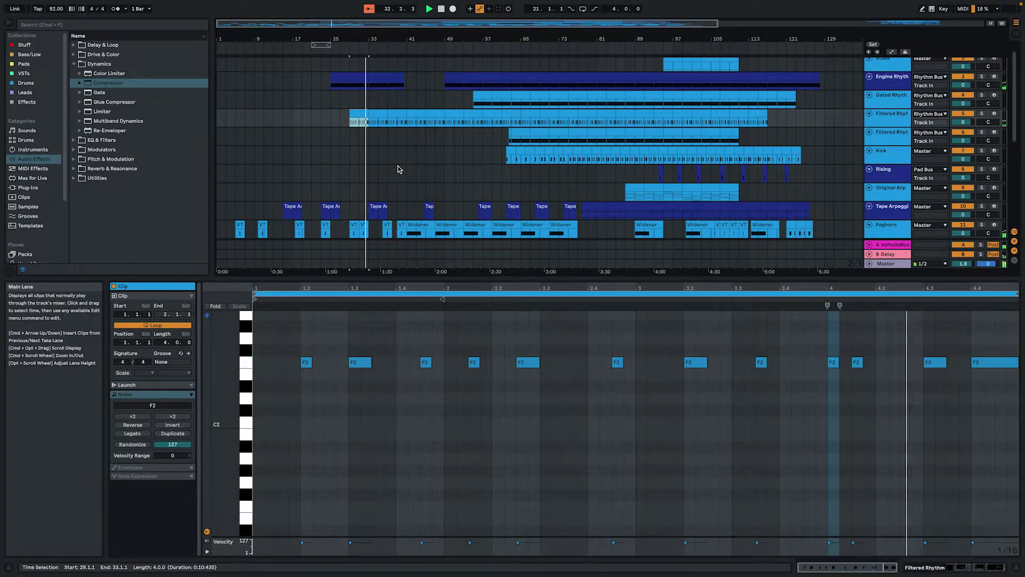
Step: Examine the devices on the Filtered Rhythm track and the device chain on the Foghorn track around bar 36
{"action": "key", "text": "shift+Tab"}
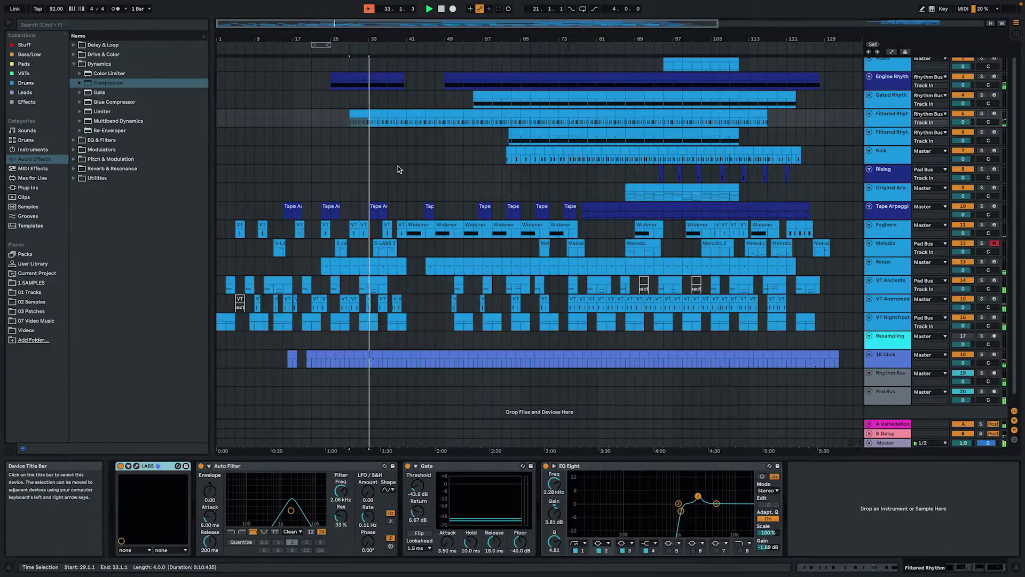
{"action": "scroll", "coordinate": [399, 169], "scroll_direction": "up", "scroll_amount": 1}
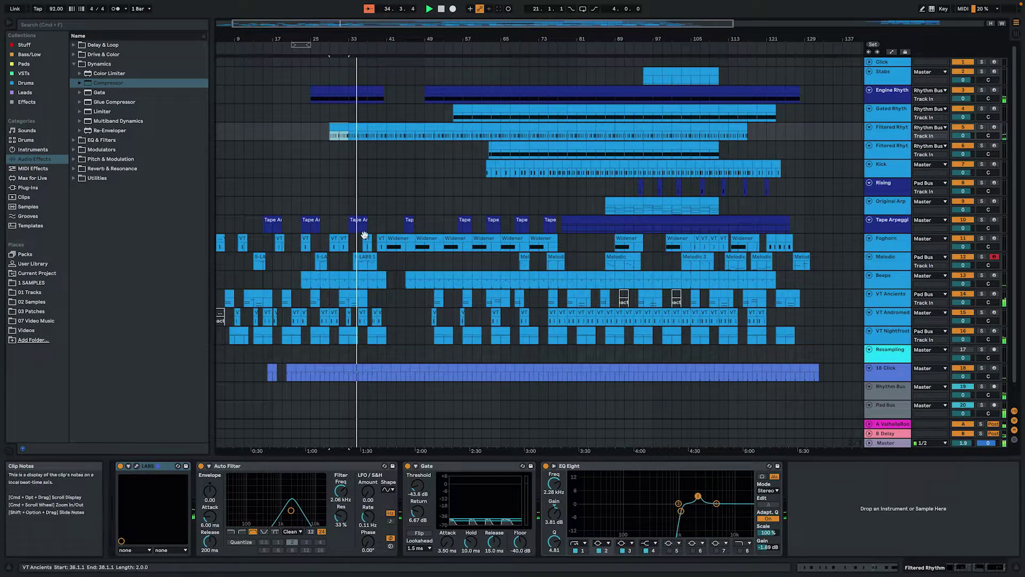
{"action": "left_click", "coordinate": [367, 240]}
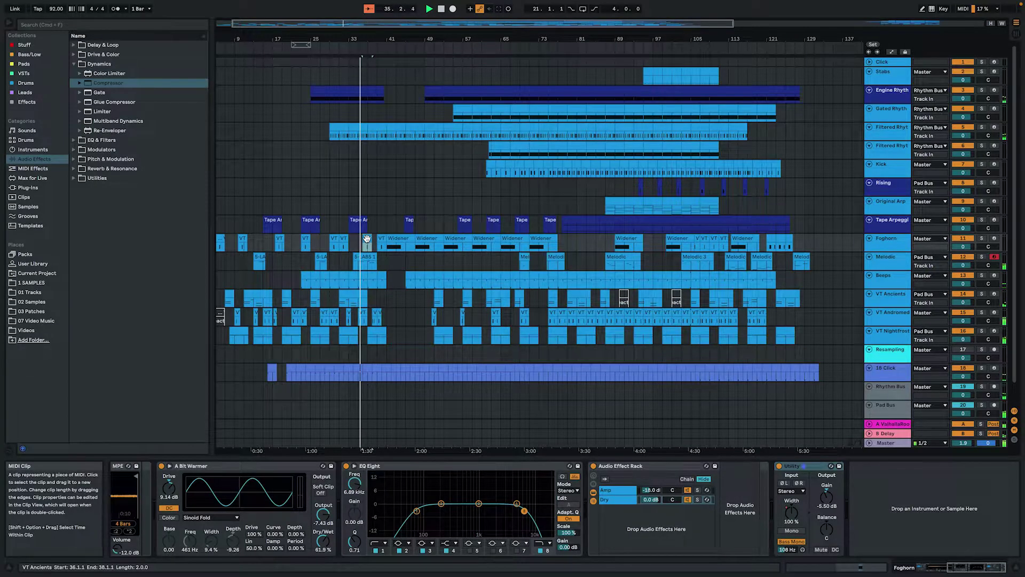
{"action": "scroll", "coordinate": [382, 503], "scroll_direction": "left", "scroll_amount": 8}
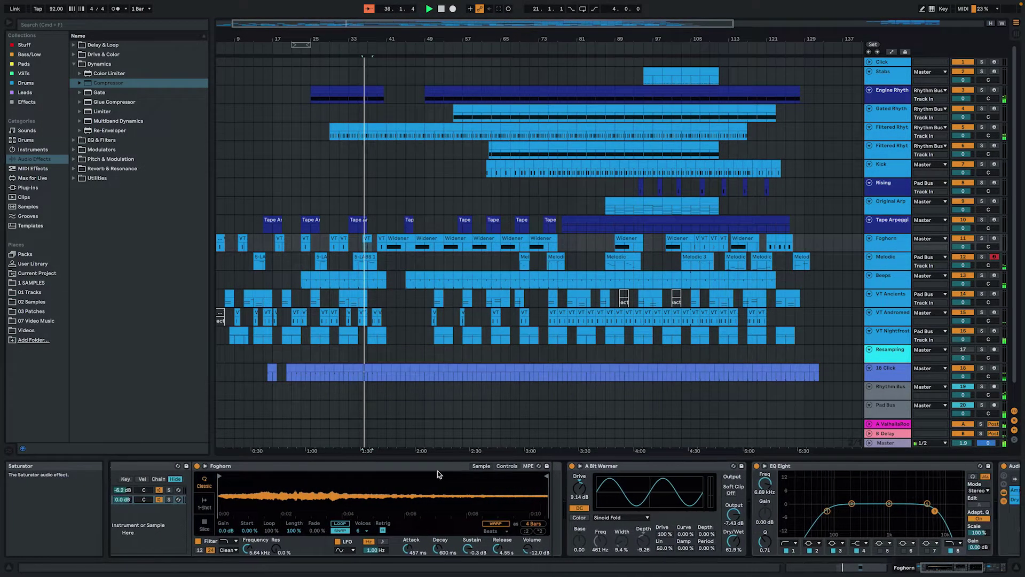
{"action": "scroll", "coordinate": [383, 504], "scroll_direction": "left", "scroll_amount": 3}
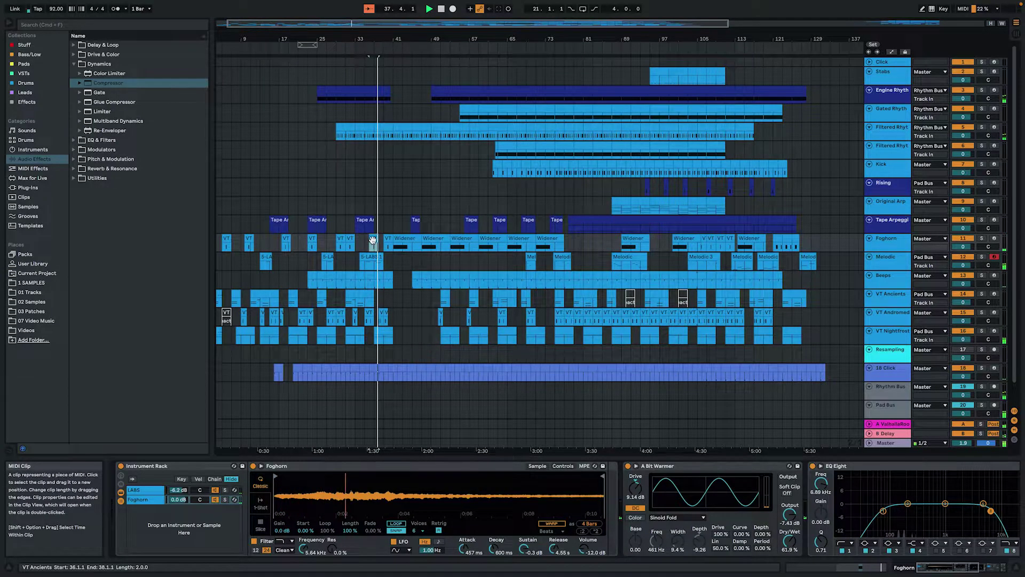
Step: Examine the notes of the Foghorn track's VT Ancients clips at bars 36 and 39 and its Widener clip at bar 41
{"action": "double_click", "coordinate": [373, 240]}
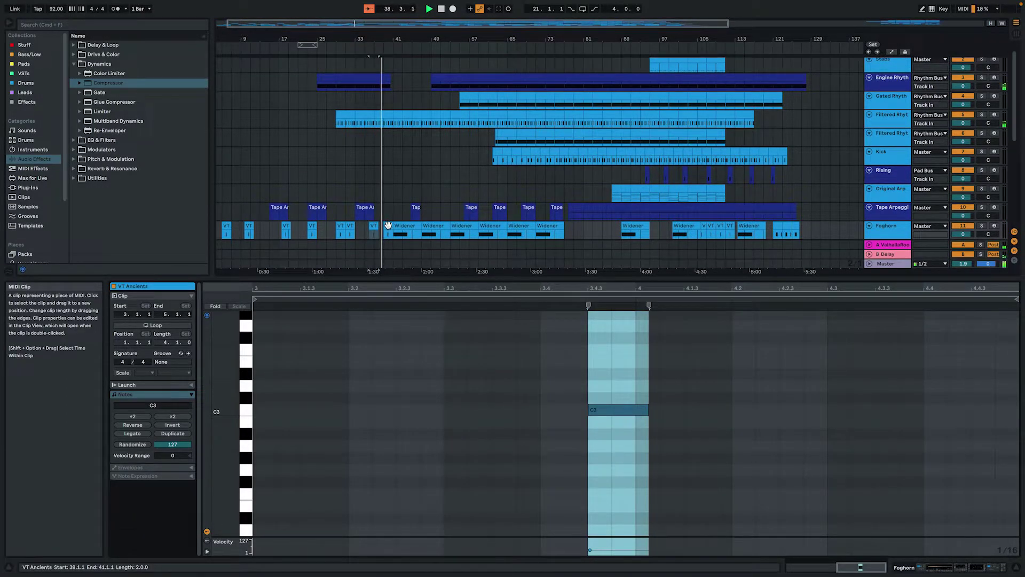
{"action": "left_click", "coordinate": [388, 225]}
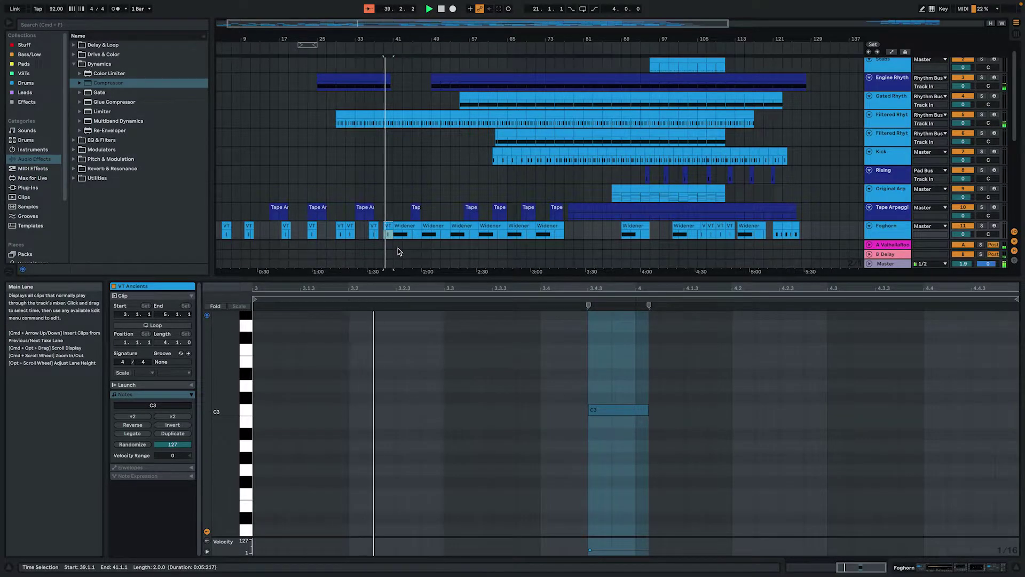
{"action": "left_click", "coordinate": [402, 225]}
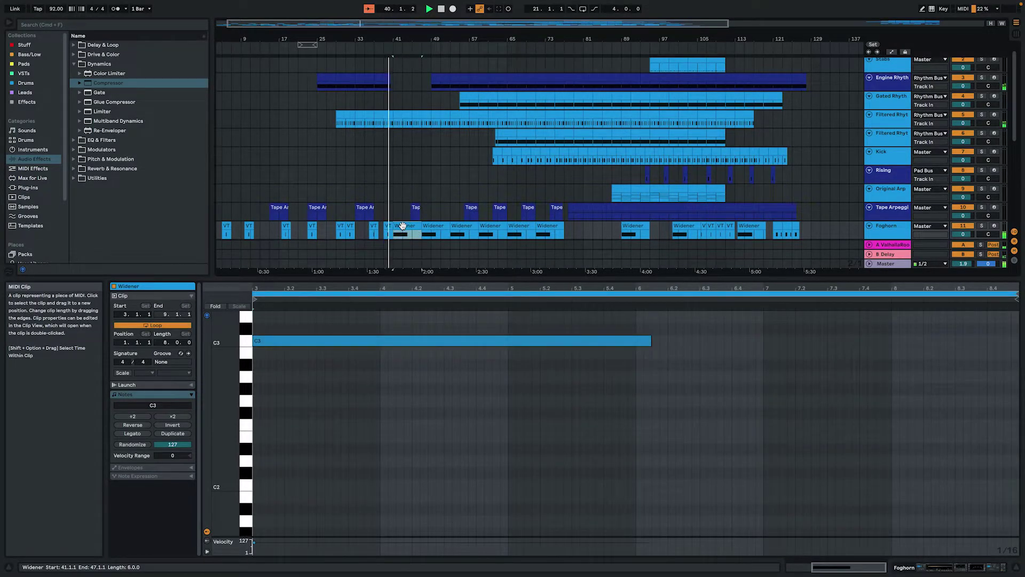
Step: Examine the devices of the Foghorn, Engine Rhythm and Gated Rhythm tracks through their clips at bars 47, 49 and 55
{"action": "key", "text": "shift+Tab"}
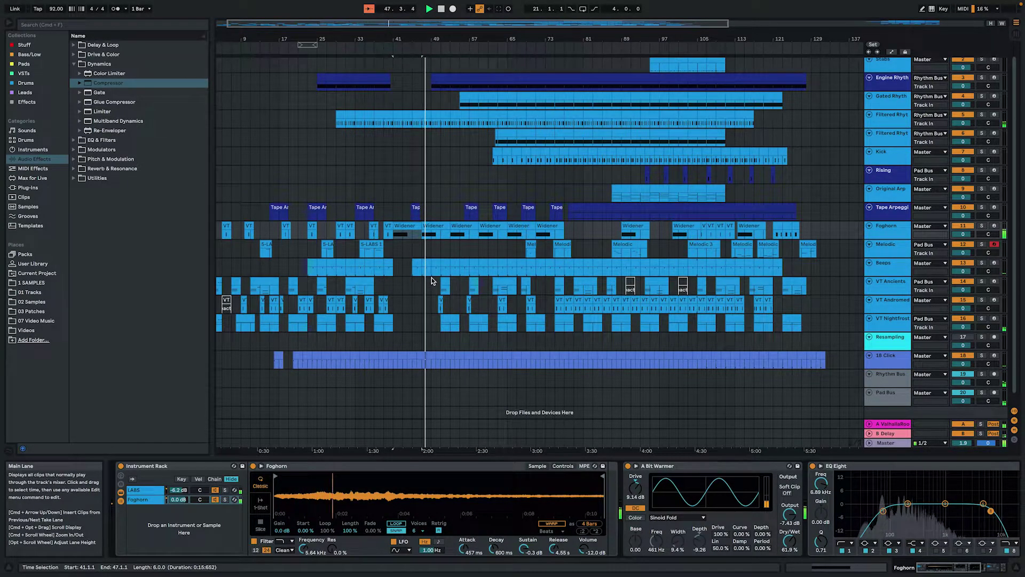
{"action": "left_click", "coordinate": [430, 229]}
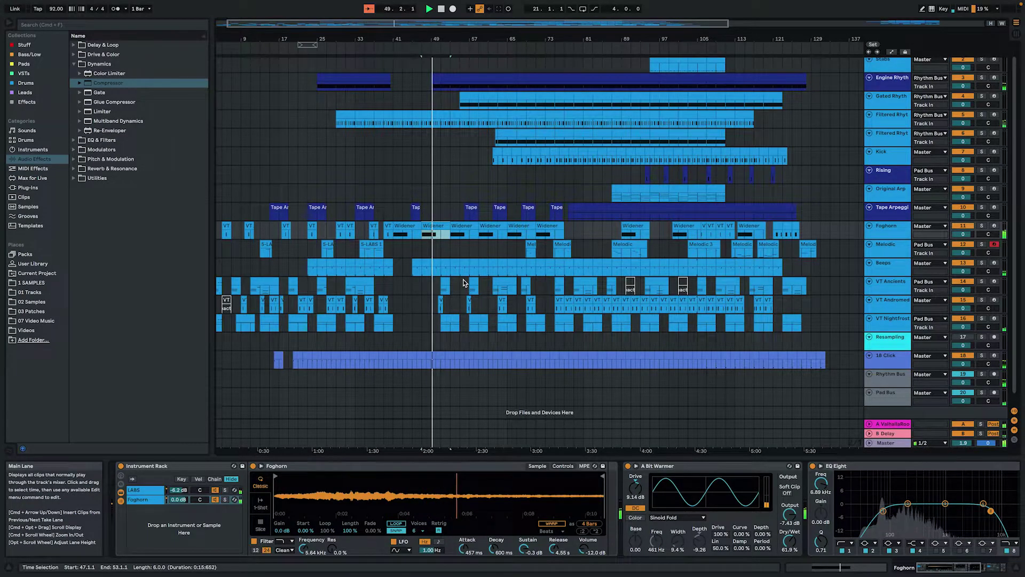
{"action": "left_click", "coordinate": [442, 76]}
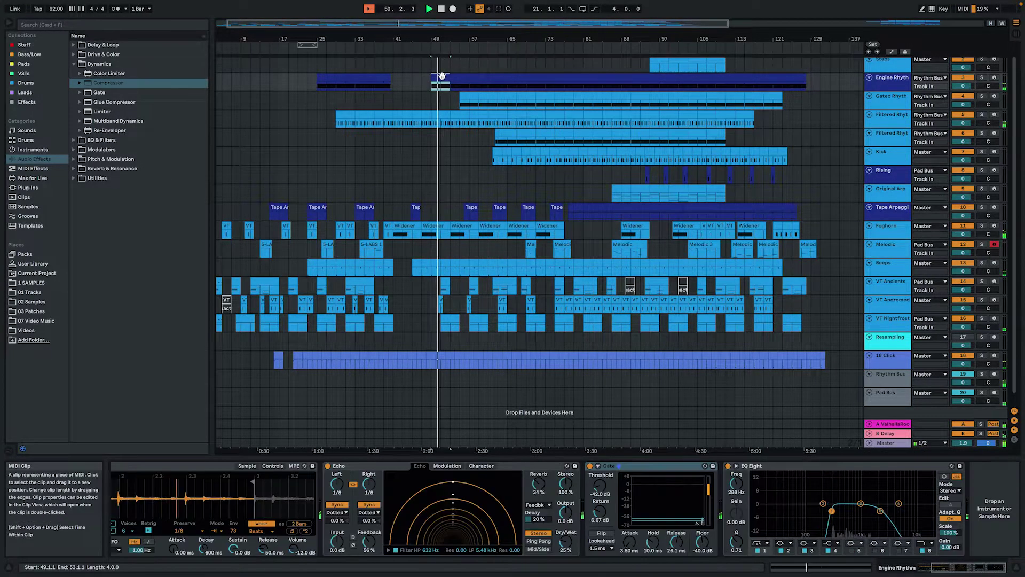
{"action": "left_click", "coordinate": [465, 96]}
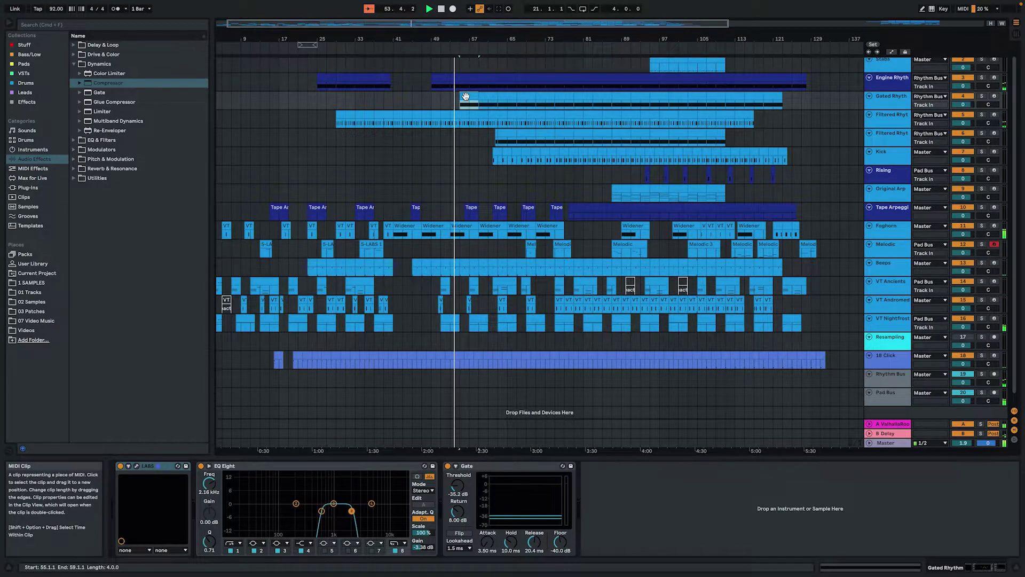
Step: Examine the notes of the Gated Rhythm clip at bar 55 and look over the other tracks playing there
{"action": "double_click", "coordinate": [465, 96]}
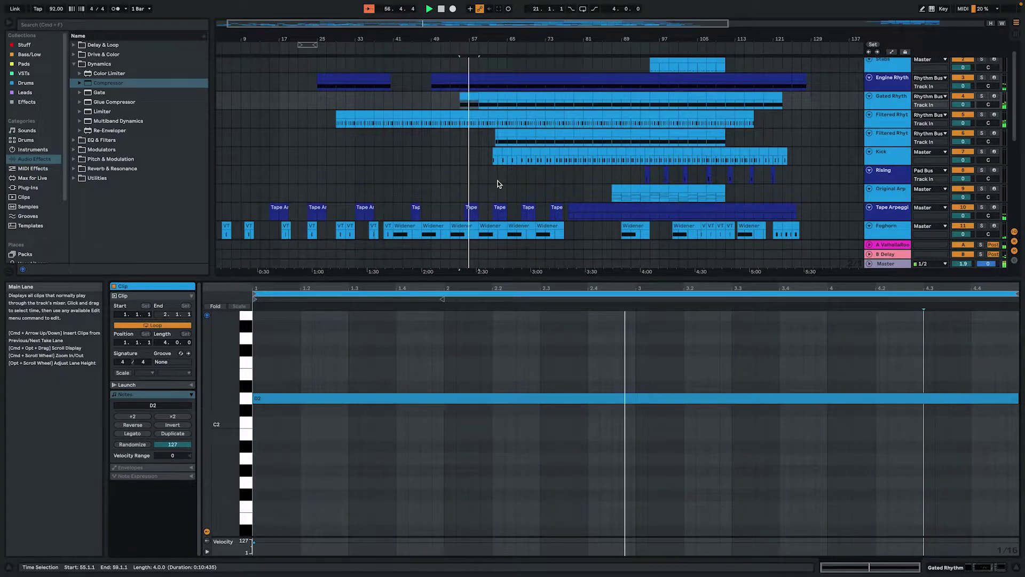
{"action": "scroll", "coordinate": [498, 184], "scroll_direction": "down", "scroll_amount": 5}
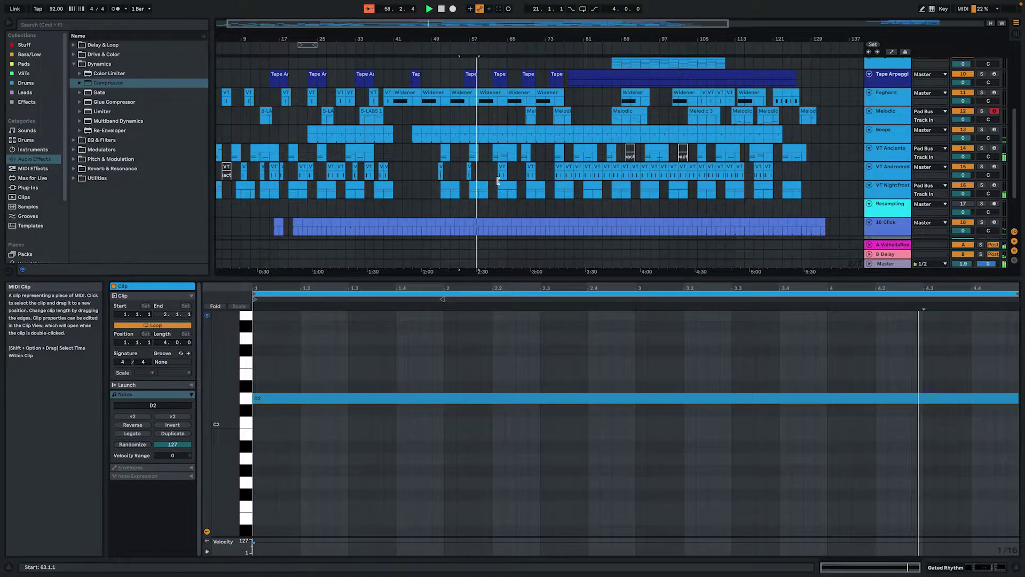
{"action": "scroll", "coordinate": [497, 182], "scroll_direction": "down", "scroll_amount": 2}
{"action": "scroll", "coordinate": [497, 184], "scroll_direction": "up", "scroll_amount": 7}
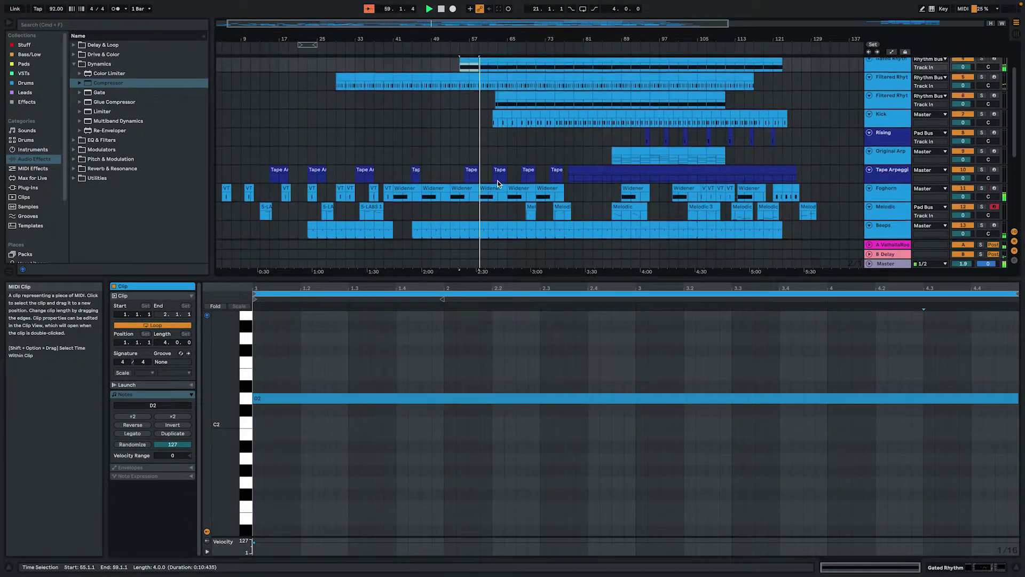
Step: Examine the notes of the Kick clip at bar 62 and the second Filtered Rhythm track's clip at bar 63
{"action": "left_click", "coordinate": [498, 160]}
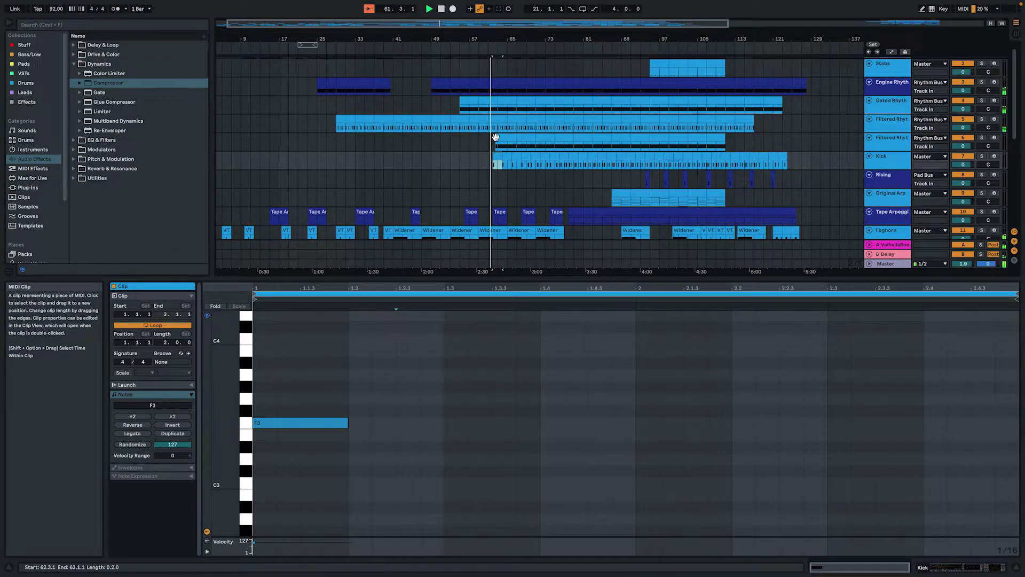
{"action": "left_click", "coordinate": [496, 137]}
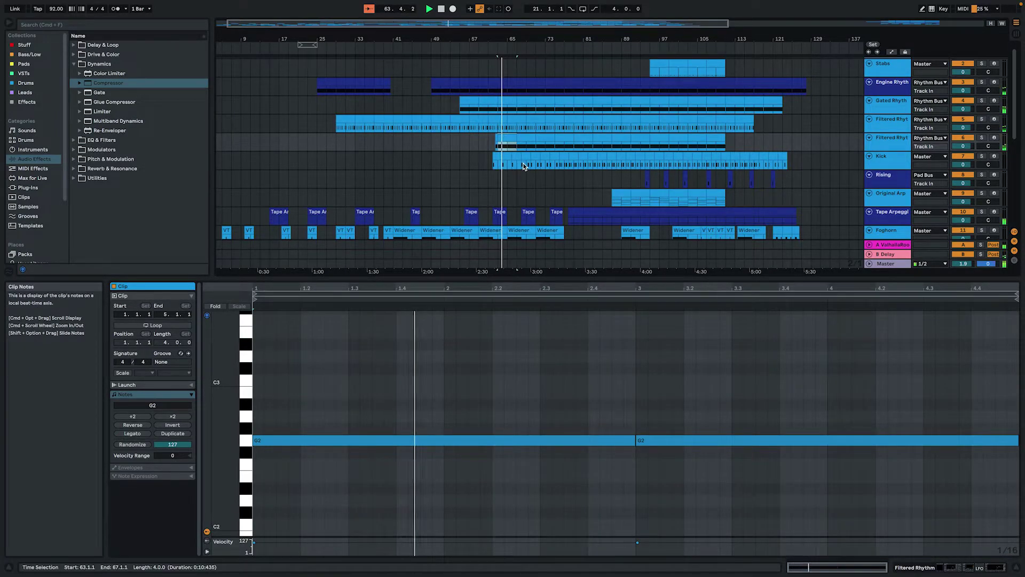
{"action": "scroll", "coordinate": [524, 166], "scroll_direction": "down", "scroll_amount": 3}
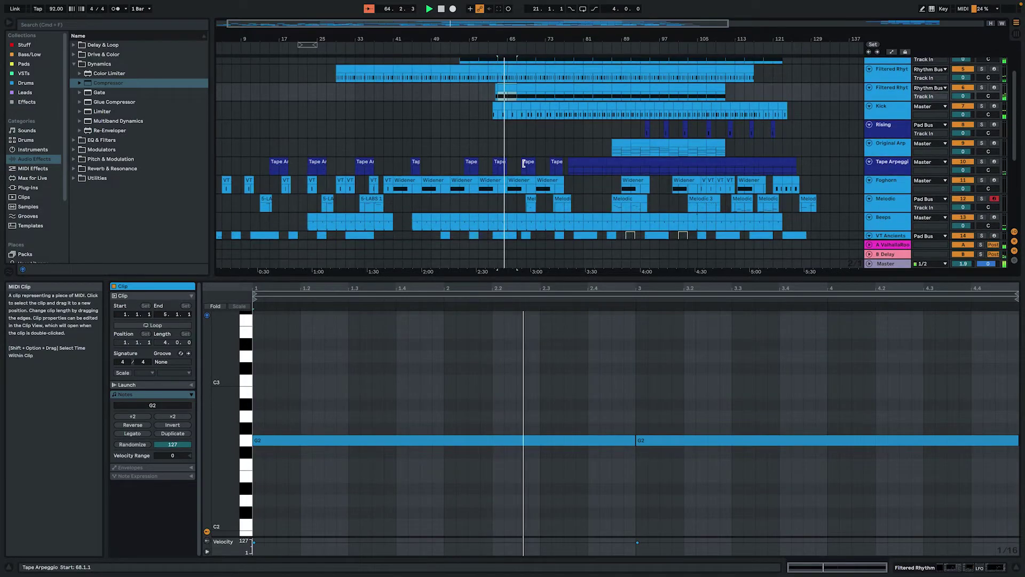
Step: Examine the notes of the Kick clips at bars 66 and 68, then clear the clip selection
{"action": "left_click", "coordinate": [500, 105]}
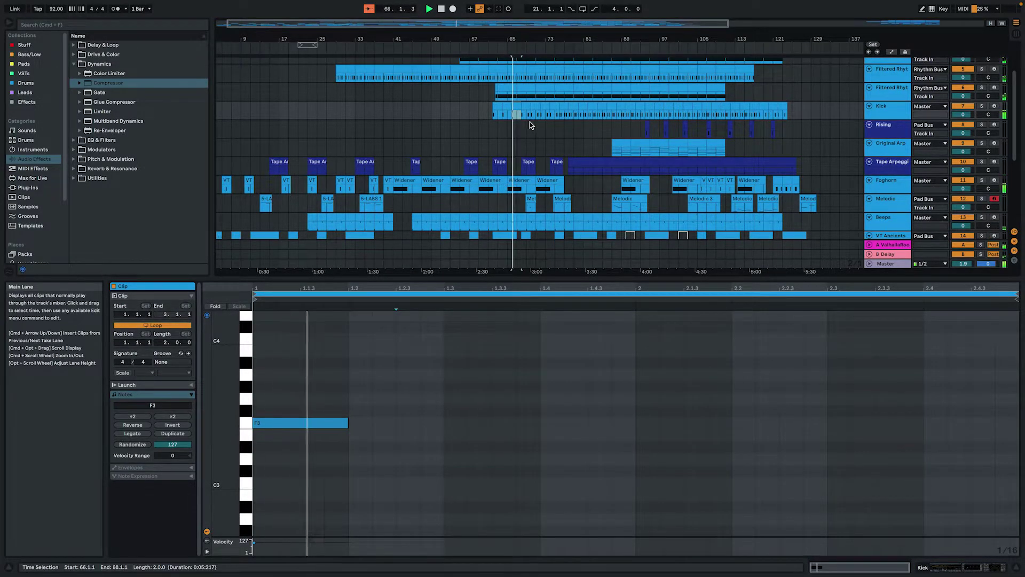
{"action": "key", "text": "super+d"}
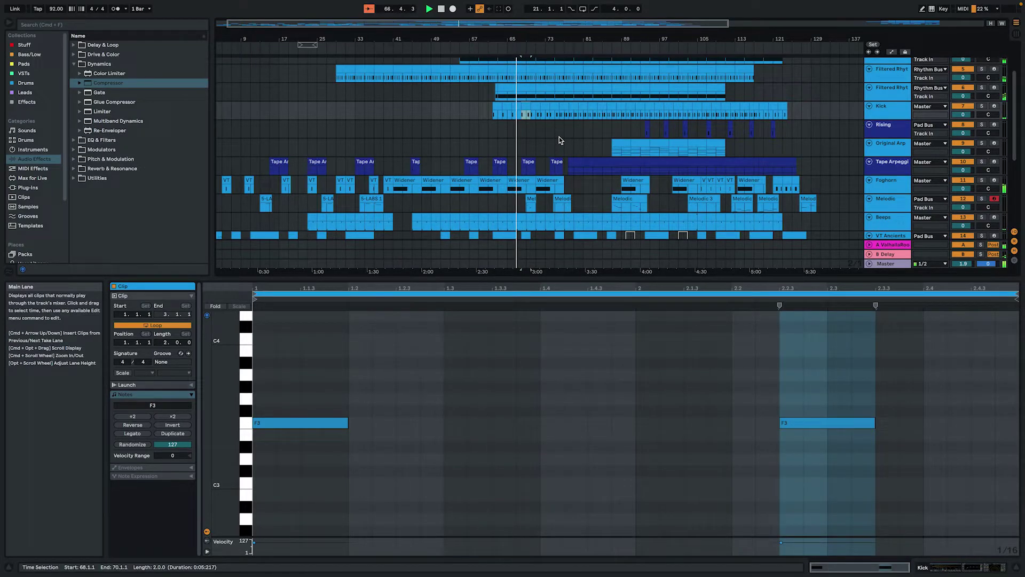
{"action": "scroll", "coordinate": [559, 137], "scroll_direction": "down", "scroll_amount": 2}
{"action": "scroll", "coordinate": [559, 137], "scroll_direction": "down", "scroll_amount": 1}
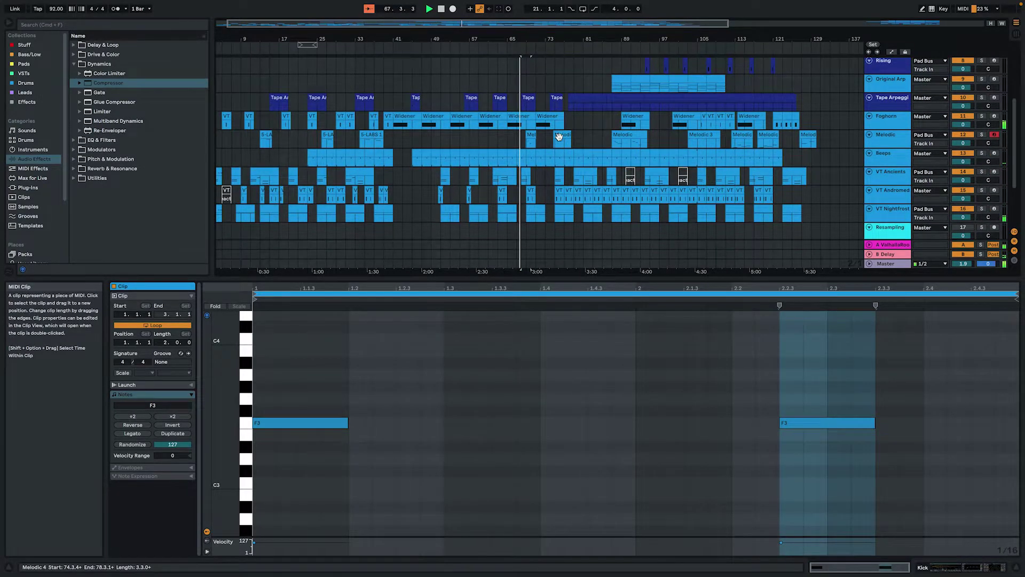
{"action": "scroll", "coordinate": [560, 137], "scroll_direction": "up", "scroll_amount": 3}
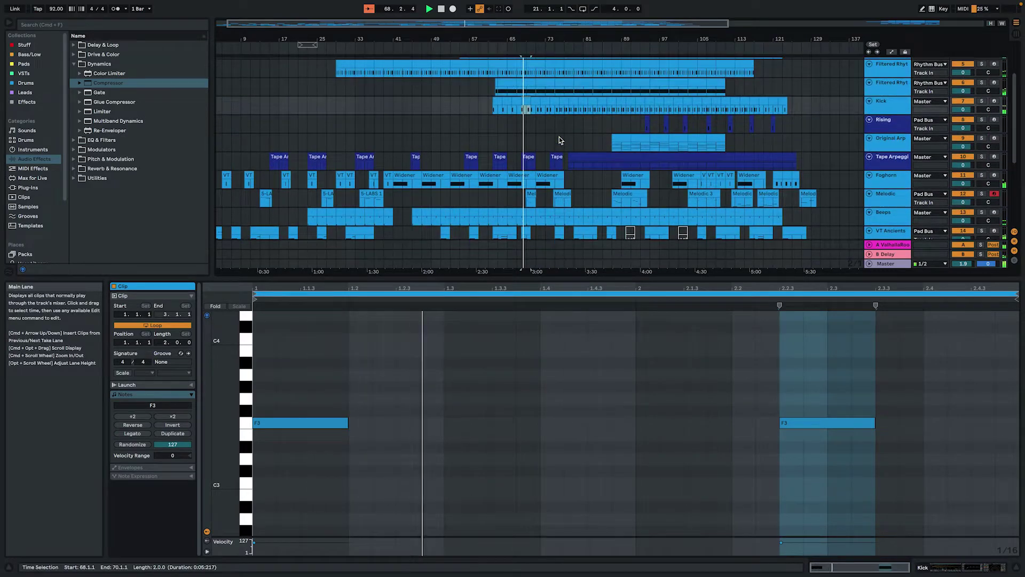
{"action": "scroll", "coordinate": [559, 136], "scroll_direction": "up", "scroll_amount": 2}
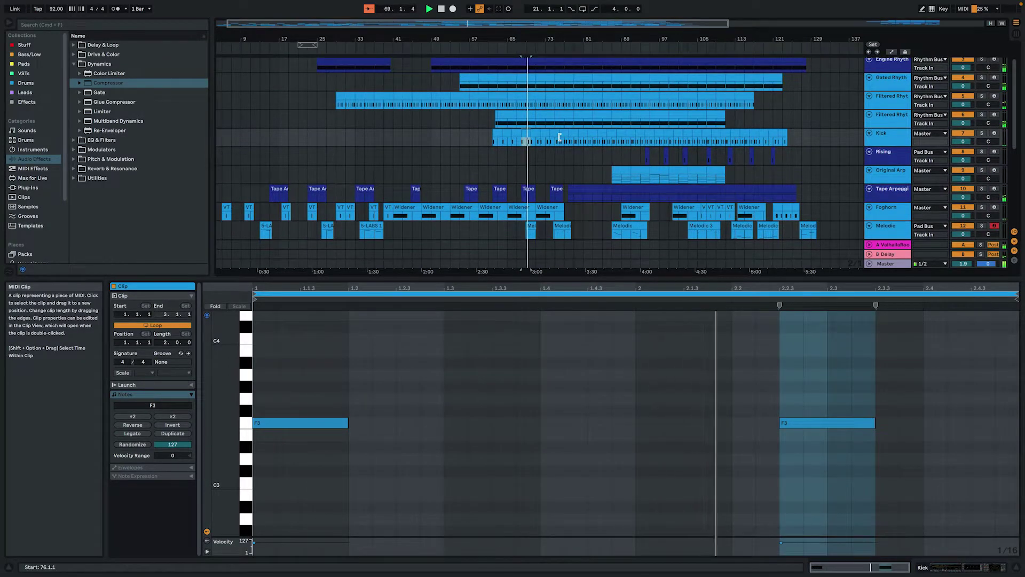
{"action": "left_click", "coordinate": [564, 158]}
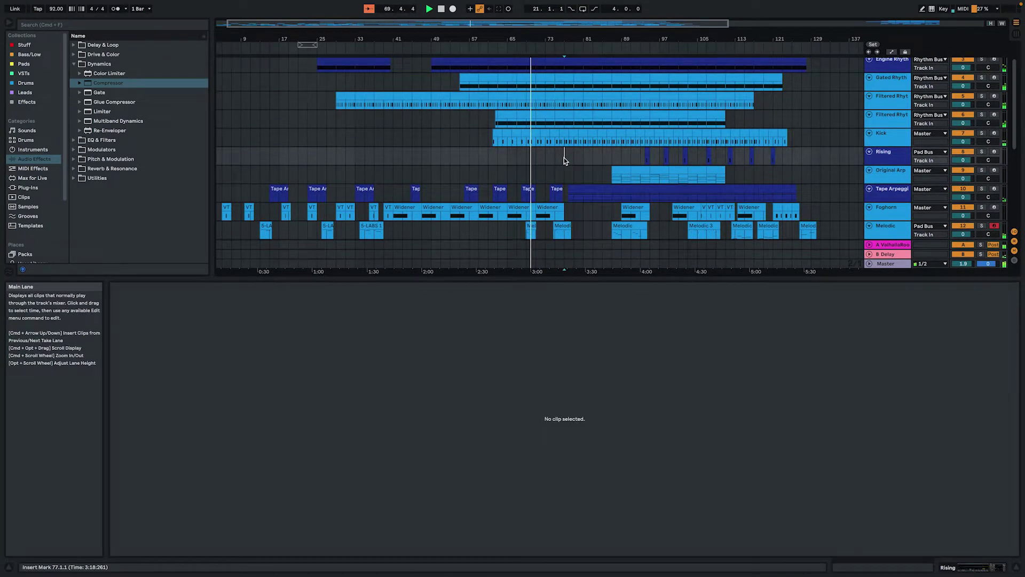
Step: Examine the notes of the Tape Arpeggio clips at bars 68 and 74 and the Melodic 4 clip at bar 74
{"action": "scroll", "coordinate": [555, 181], "scroll_direction": "down", "scroll_amount": 2}
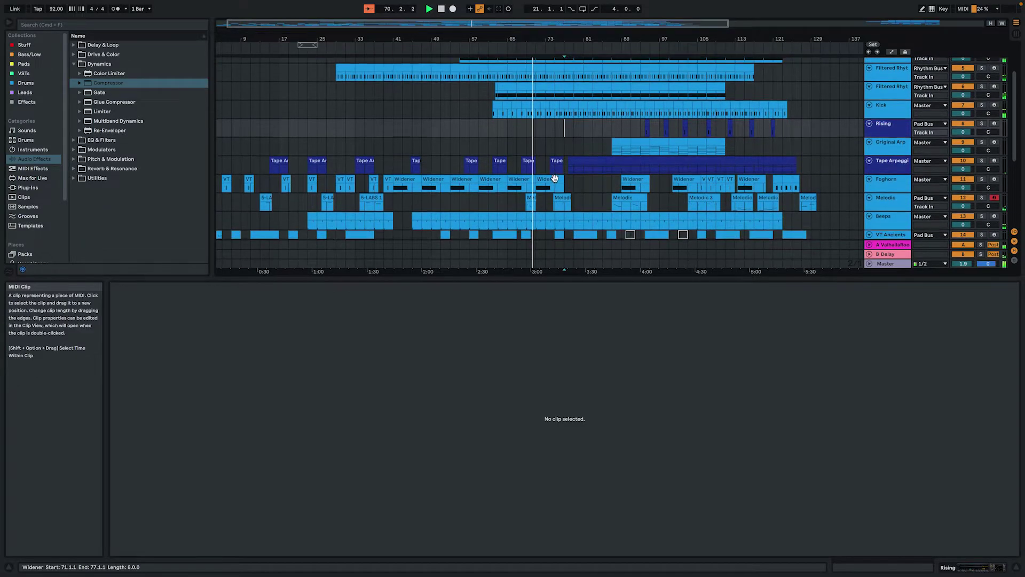
{"action": "left_click", "coordinate": [524, 160]}
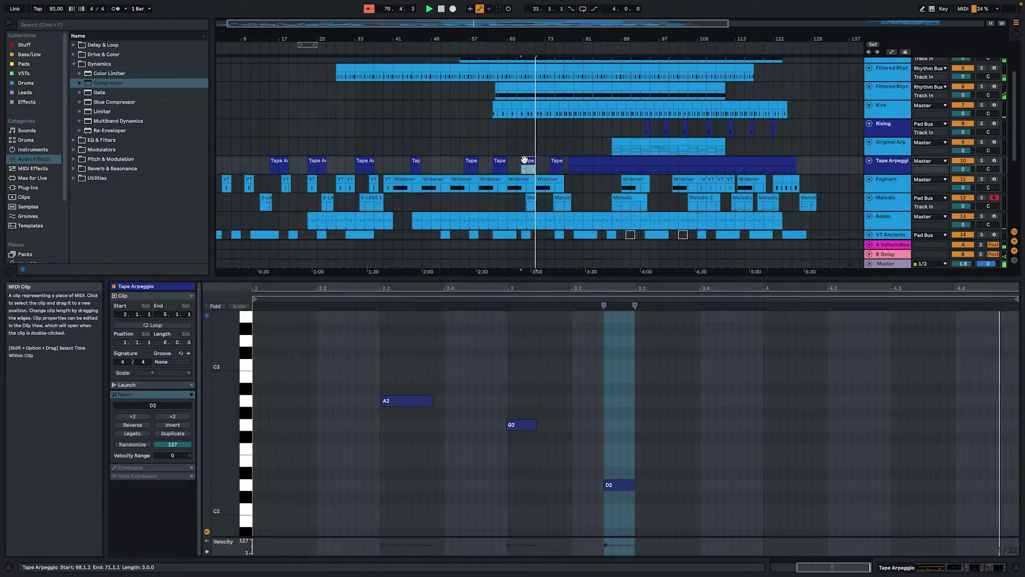
{"action": "left_click", "coordinate": [557, 160]}
{"action": "scroll", "coordinate": [557, 160], "scroll_direction": "down", "scroll_amount": 3}
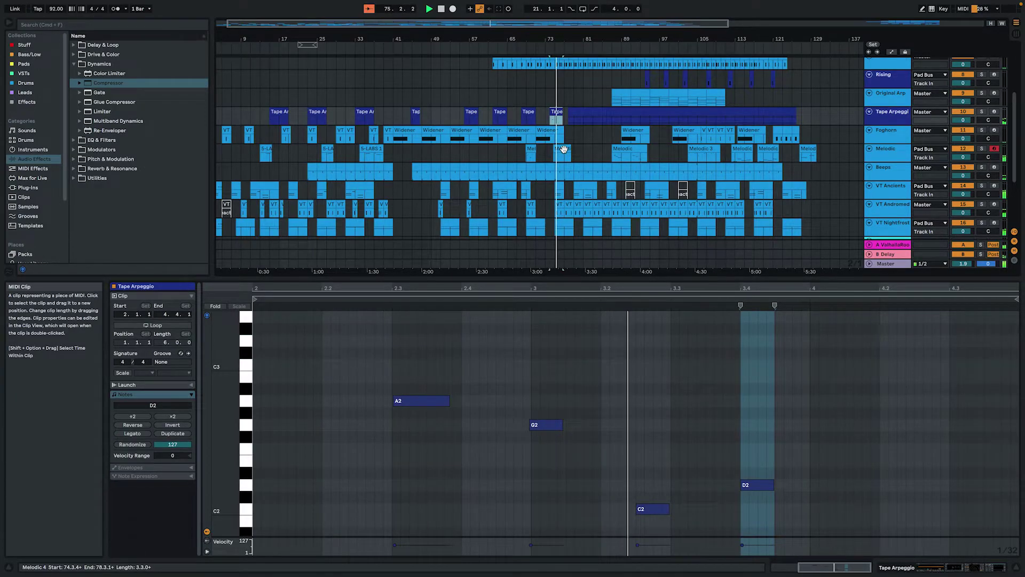
{"action": "left_click", "coordinate": [564, 149]}
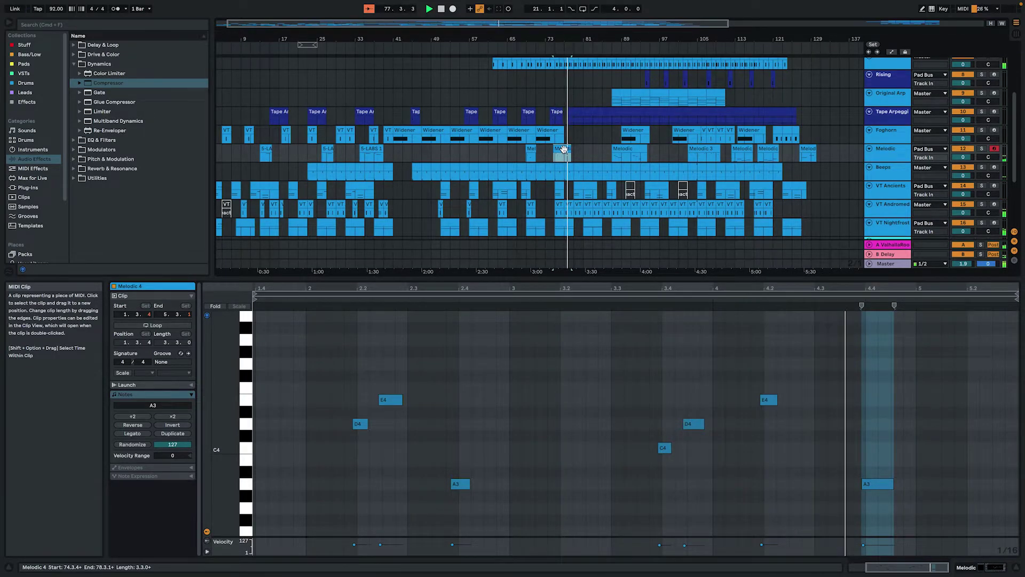
Step: Examine the notes of the eight-bar Tape Arpeggio clip starting at bar 77 and look over the surrounding tracks
{"action": "scroll", "coordinate": [564, 149], "scroll_direction": "right", "scroll_amount": 5}
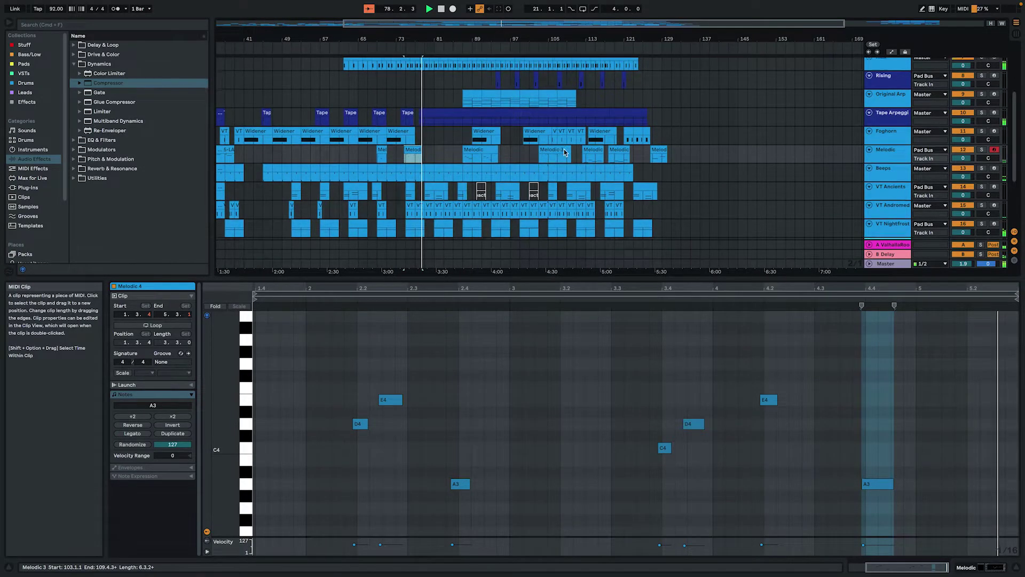
{"action": "scroll", "coordinate": [564, 149], "scroll_direction": "up", "scroll_amount": 2}
{"action": "left_click", "coordinate": [426, 134]}
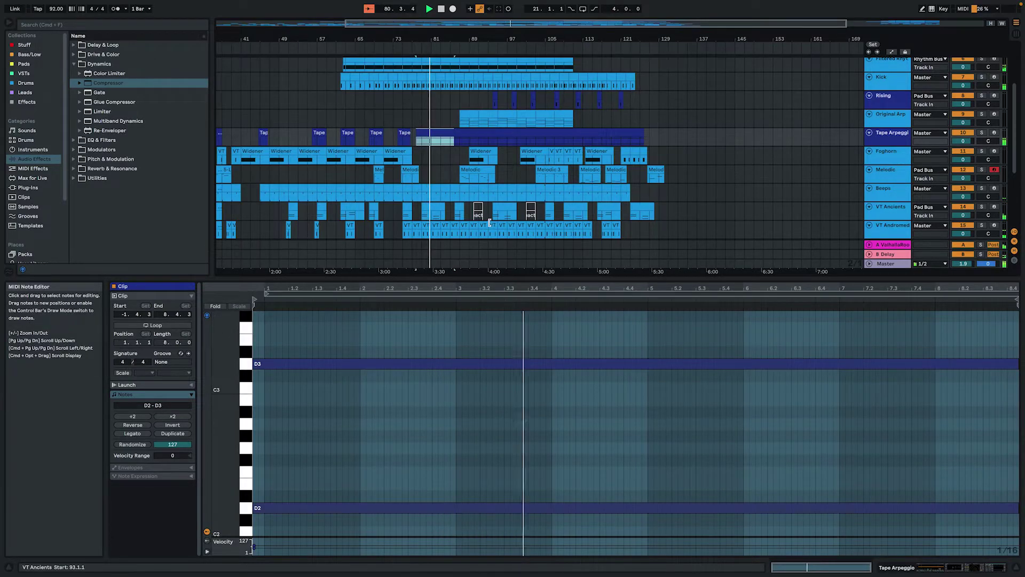
{"action": "scroll", "coordinate": [489, 224], "scroll_direction": "down", "scroll_amount": 3}
{"action": "scroll", "coordinate": [489, 226], "scroll_direction": "down", "scroll_amount": 2}
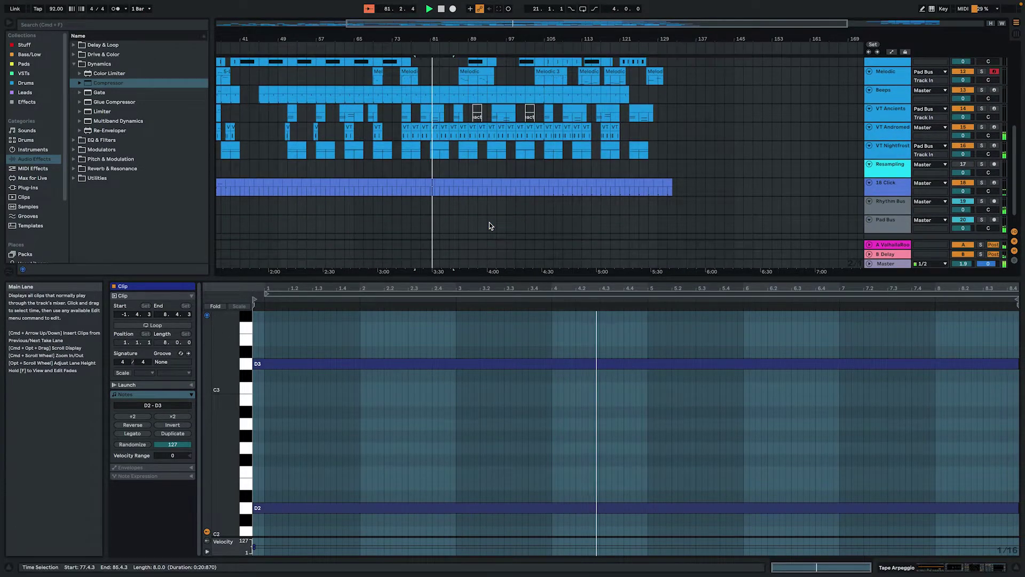
{"action": "scroll", "coordinate": [489, 225], "scroll_direction": "up", "scroll_amount": 2}
{"action": "scroll", "coordinate": [489, 222], "scroll_direction": "up", "scroll_amount": 3}
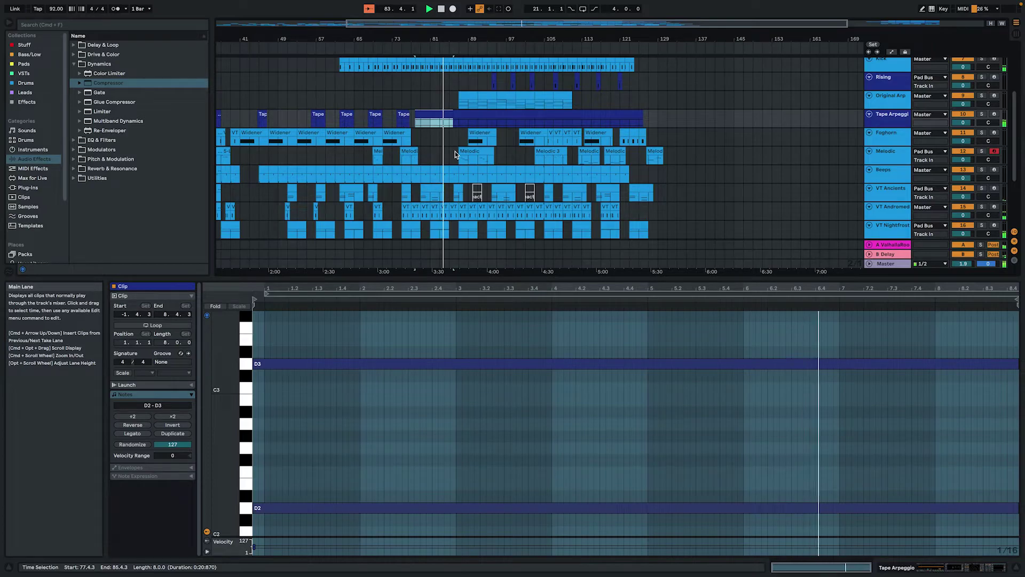
Step: Examine the devices of the Tape Arpeggio track and the Original Arp track's full device chain
{"action": "key", "text": "shift+Tab"}
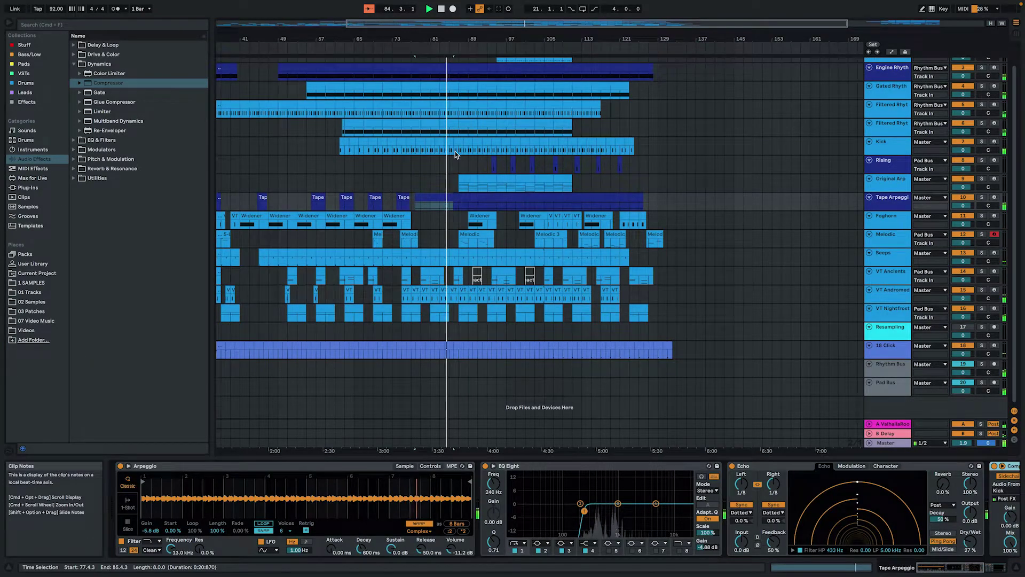
{"action": "left_click", "coordinate": [468, 185]}
{"action": "left_click", "coordinate": [494, 277]}
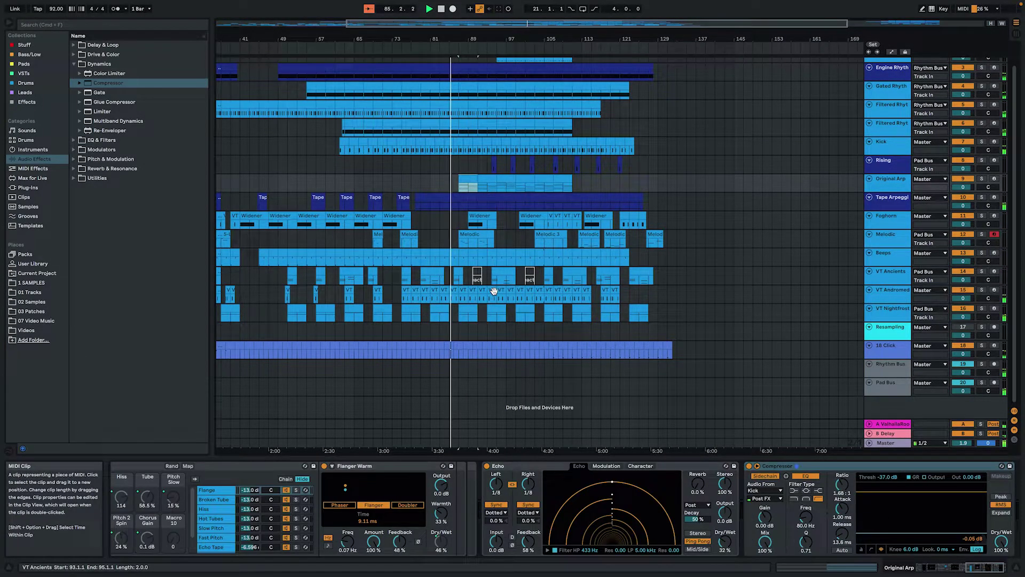
{"action": "scroll", "coordinate": [421, 482], "scroll_direction": "left", "scroll_amount": 20}
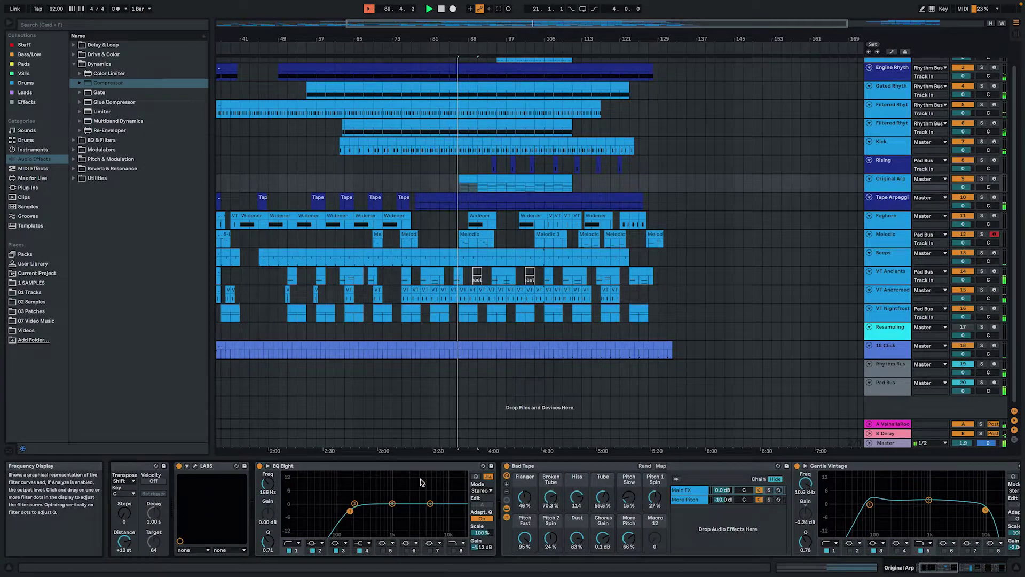
Step: Examine the notes of the Original Arp clips at bars 87, 91 and 95
{"action": "key", "text": "shift+Tab"}
{"action": "scroll", "coordinate": [467, 386], "scroll_direction": "down", "scroll_amount": 3}
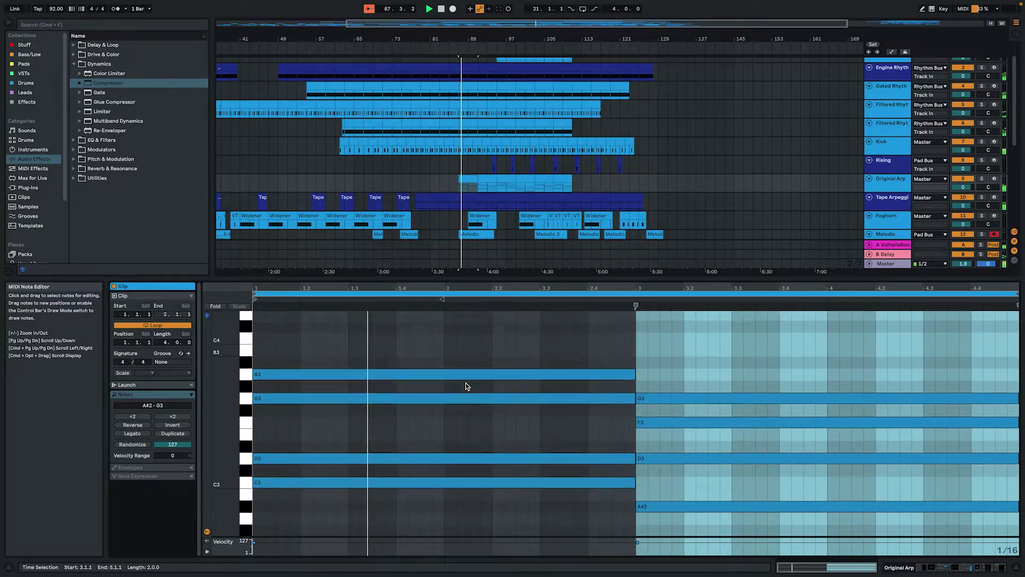
{"action": "scroll", "coordinate": [466, 383], "scroll_direction": "down", "scroll_amount": 2}
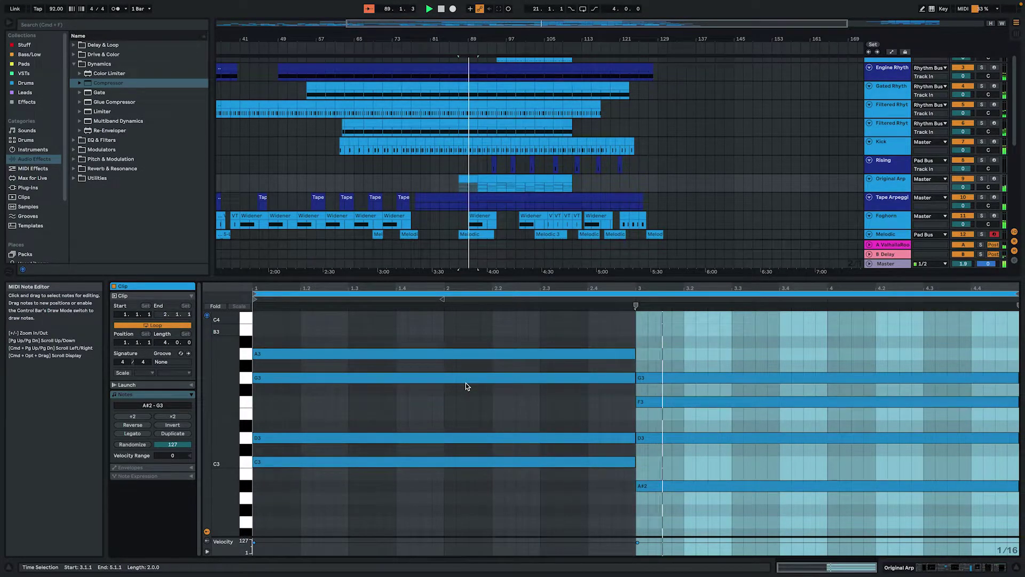
{"action": "left_click", "coordinate": [486, 179]}
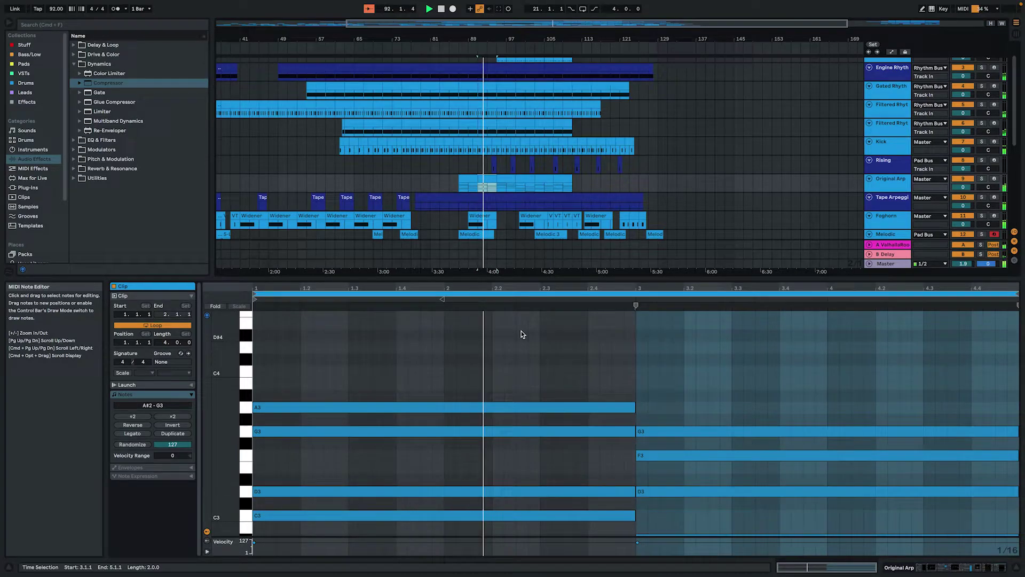
{"action": "scroll", "coordinate": [521, 334], "scroll_direction": "down", "scroll_amount": 1}
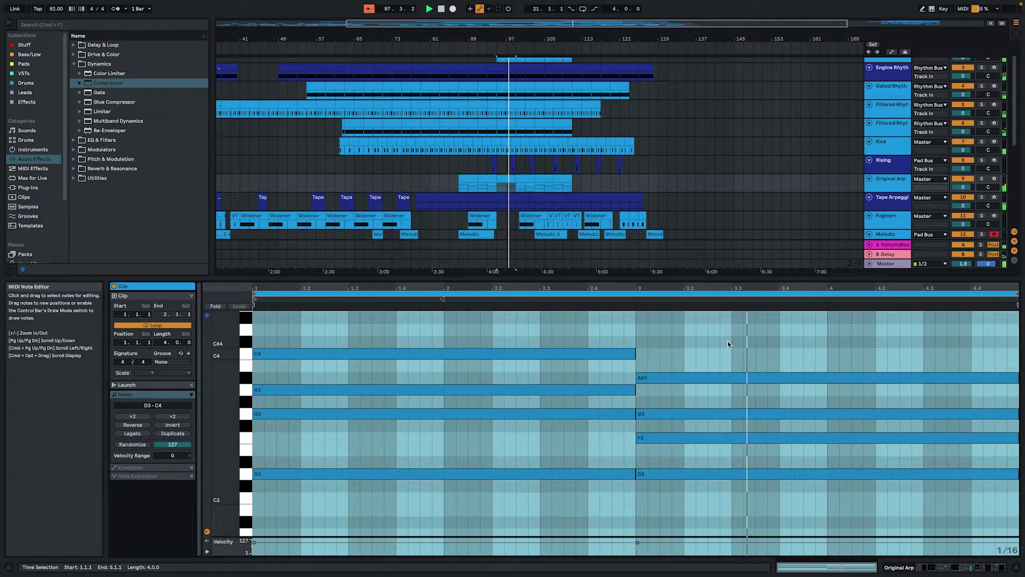
Step: Examine the devices of the Rising and Stabs tracks and the notes of the Stabs clip at bar 103
{"action": "key", "text": "shift+Tab"}
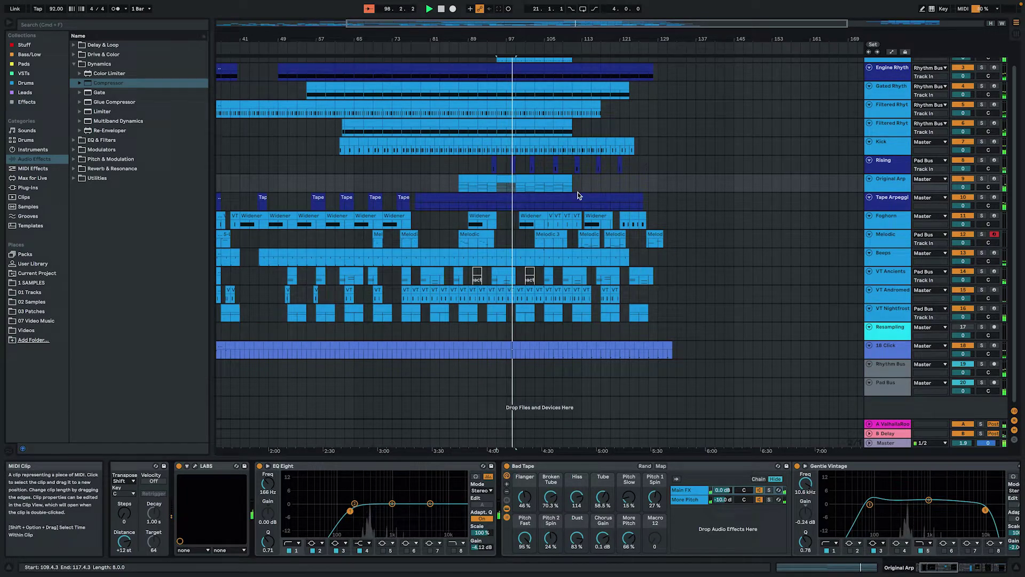
{"action": "left_click", "coordinate": [512, 159]}
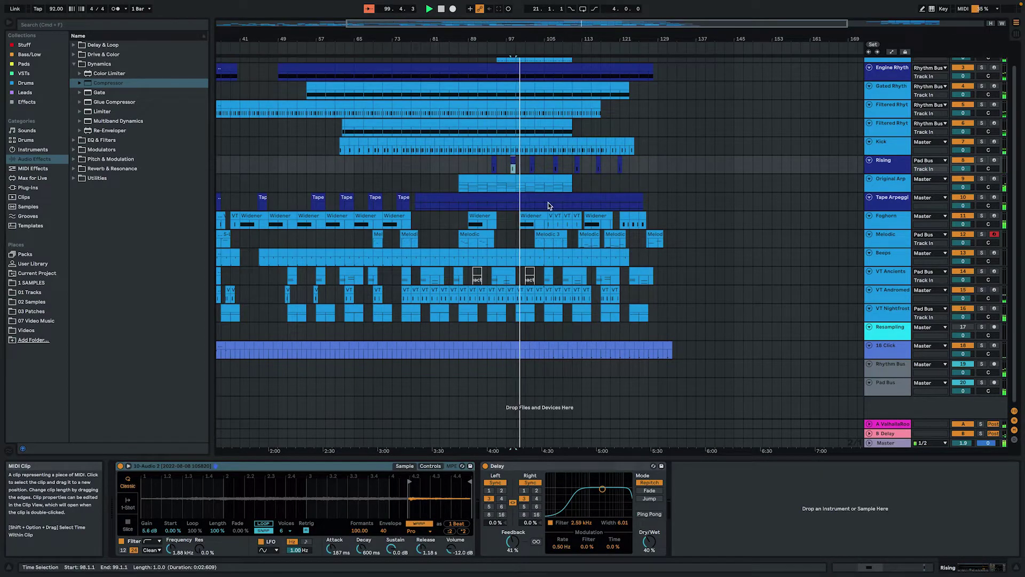
{"action": "scroll", "coordinate": [548, 204], "scroll_direction": "up", "scroll_amount": 2}
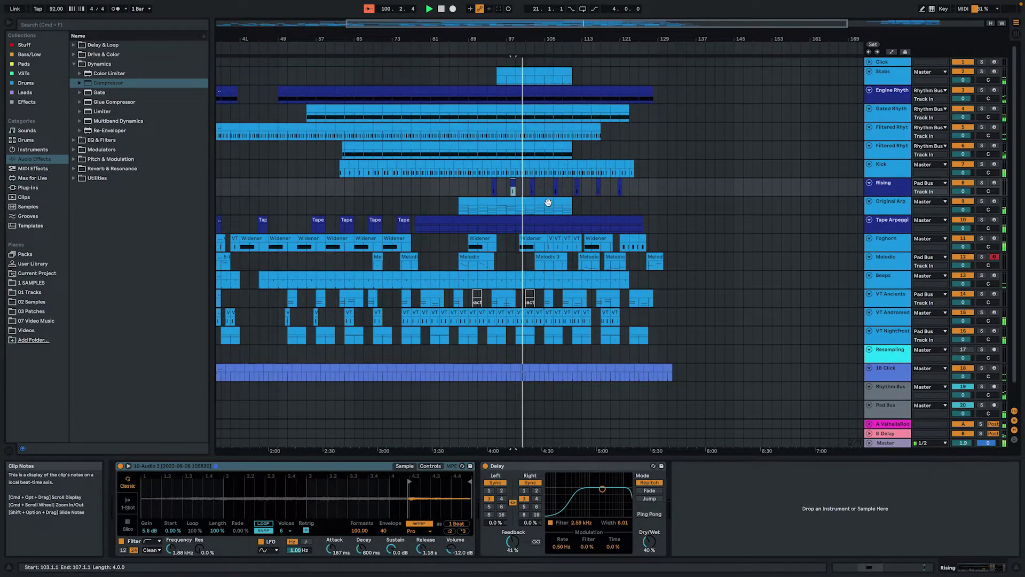
{"action": "left_click", "coordinate": [527, 74]}
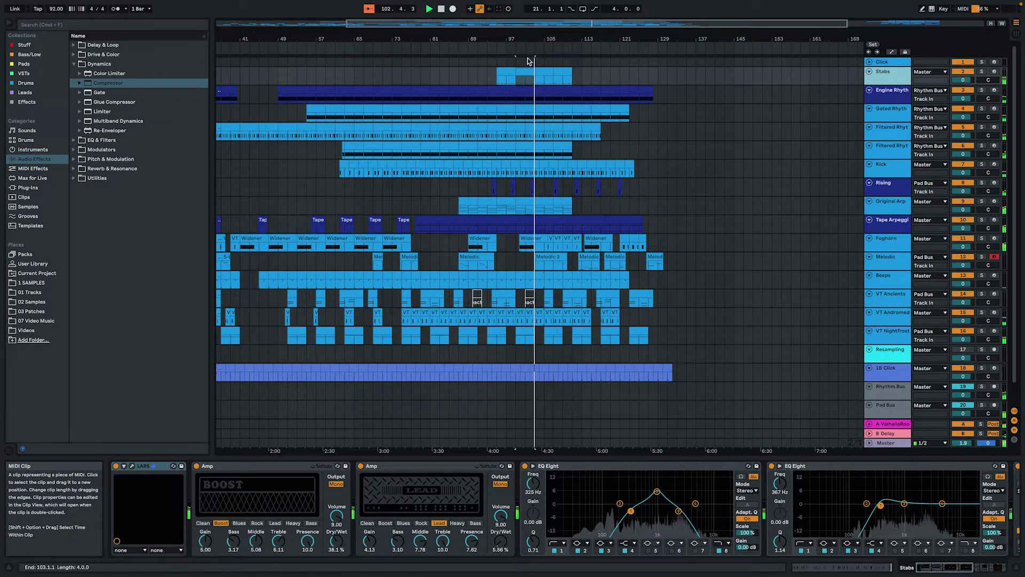
{"action": "double_click", "coordinate": [543, 71]}
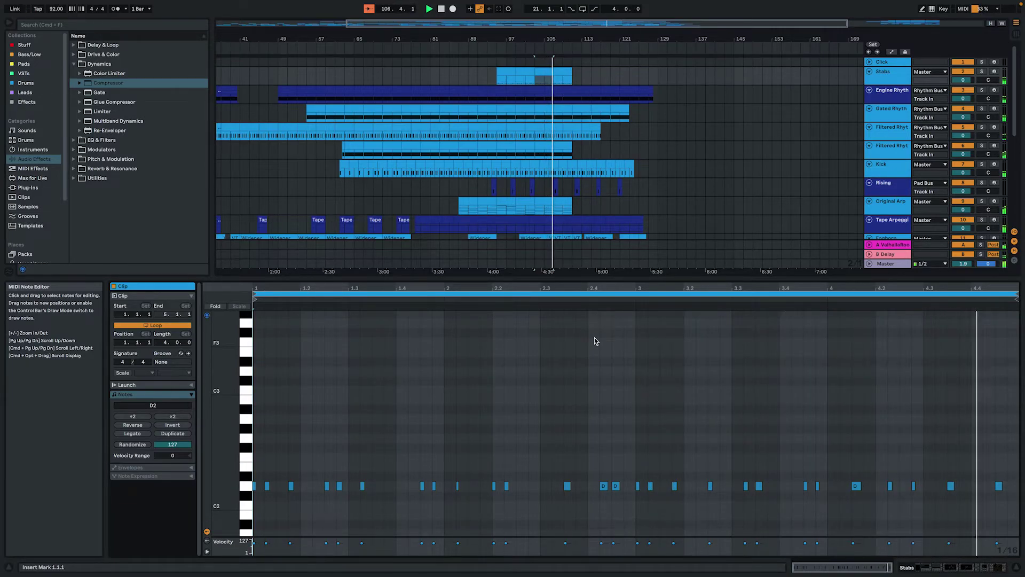
Step: Examine the notes of the Kick clip at bar 108 and the devices of the Kick and VT Ancients tracks
{"action": "left_click", "coordinate": [560, 163]}
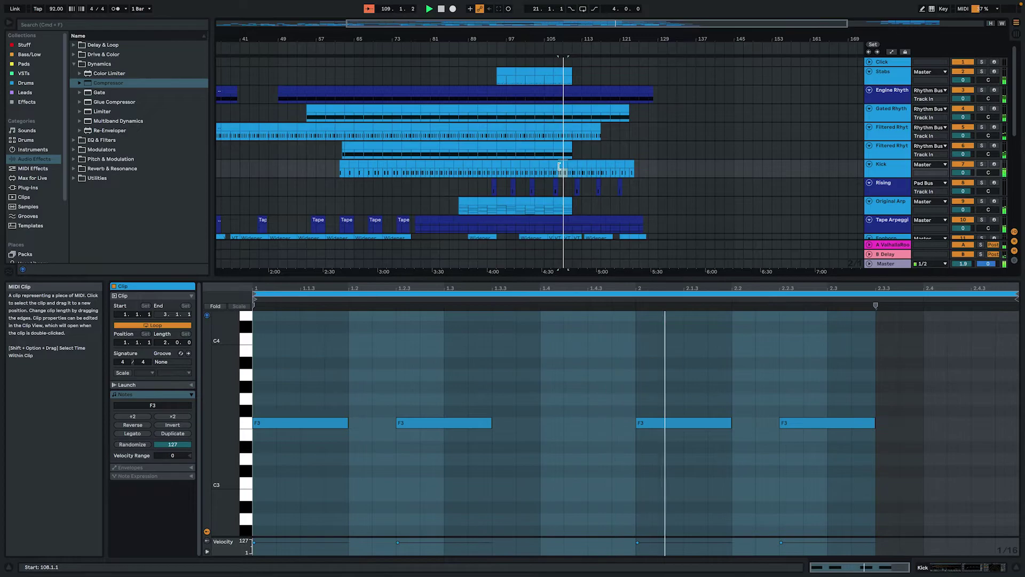
{"action": "key", "text": "shift+Tab"}
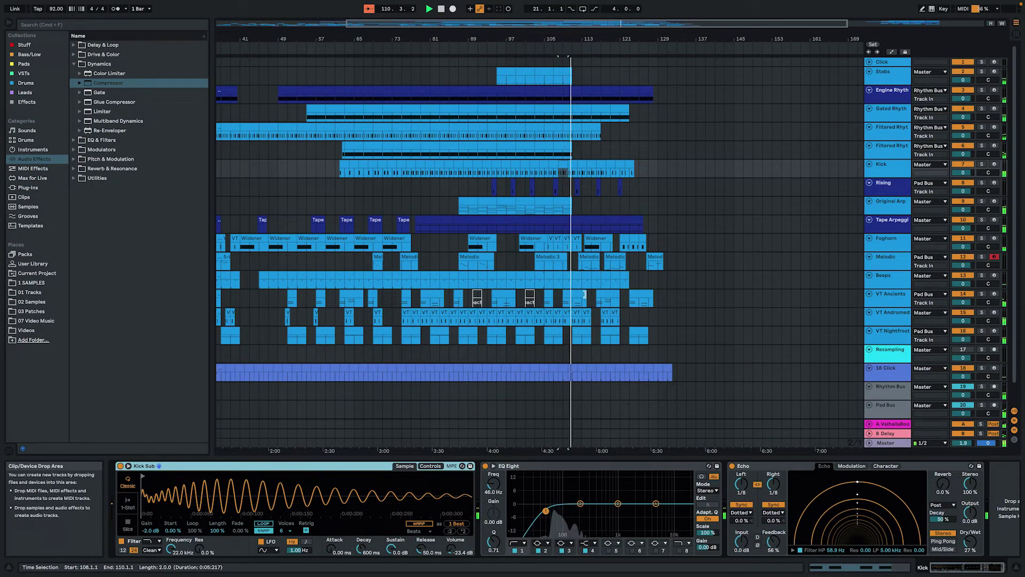
{"action": "left_click", "coordinate": [567, 297]}
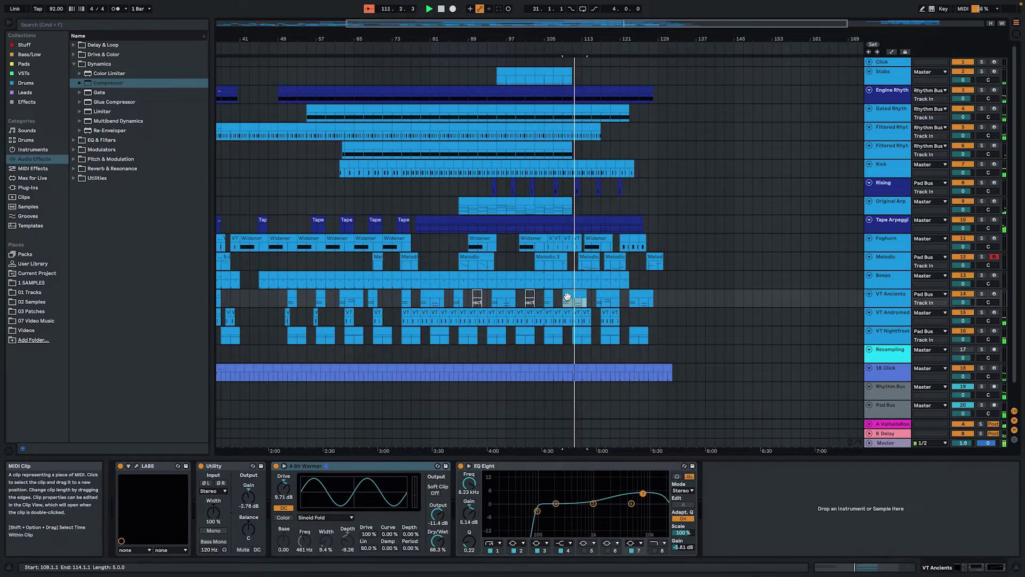
Step: Examine the notes of the Melodic 2 clips at bars 112 and 117, highlighting the F2 and G2 notes in the first clip
{"action": "key", "text": "shift+Tab"}
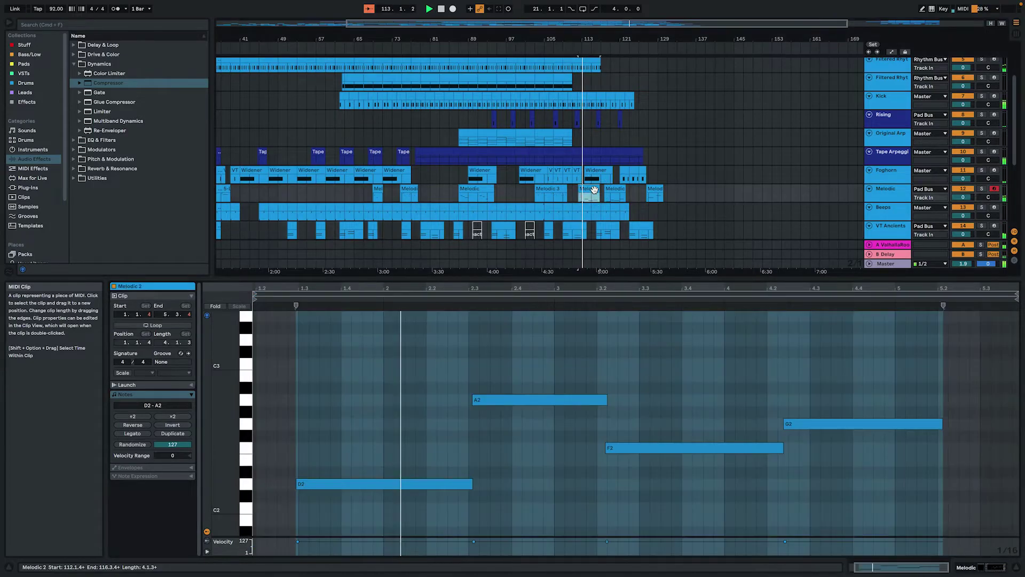
{"action": "left_click", "coordinate": [592, 190]}
{"action": "scroll", "coordinate": [622, 191], "scroll_direction": "down", "scroll_amount": 3}
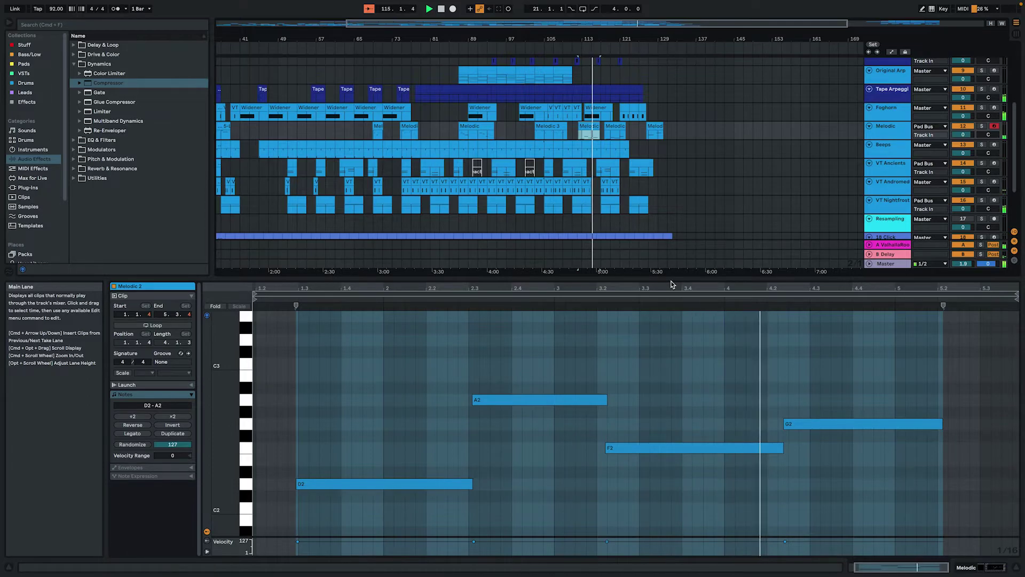
{"action": "left_click_drag", "start_coordinate": [703, 354], "coordinate": [808, 492]}
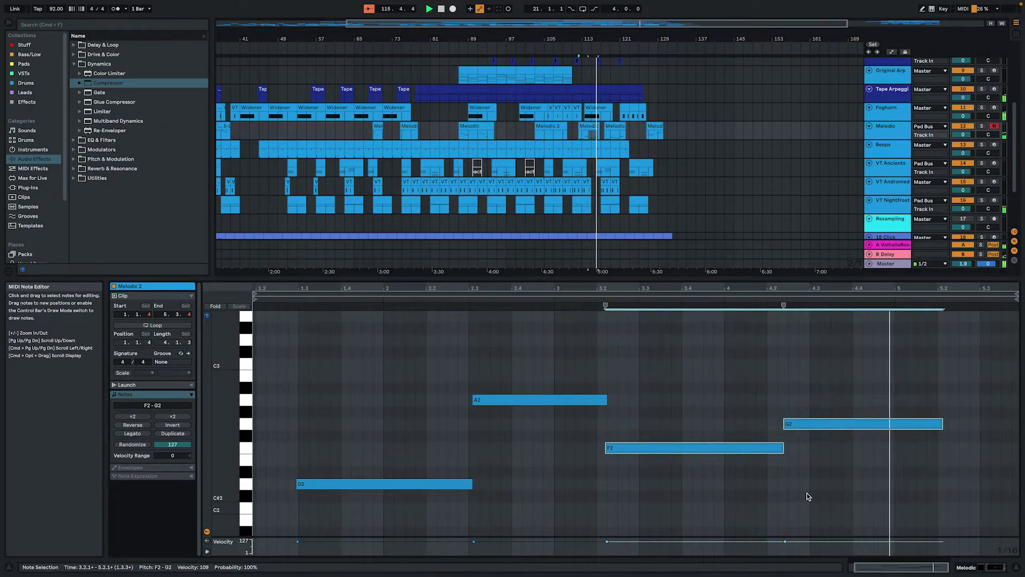
{"action": "key", "text": "Delete"}
{"action": "key", "text": "super+z"}
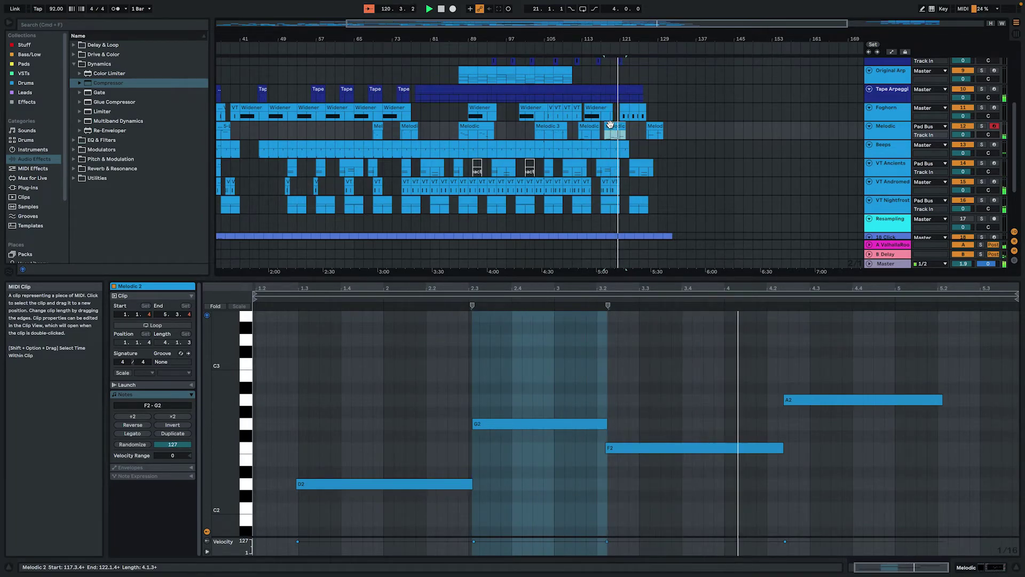
Step: Examine the notes of the VT Ancients clip at bar 123 and its track's devices, and look over the arrangement's closing bars
{"action": "scroll", "coordinate": [622, 144], "scroll_direction": "down", "scroll_amount": 5}
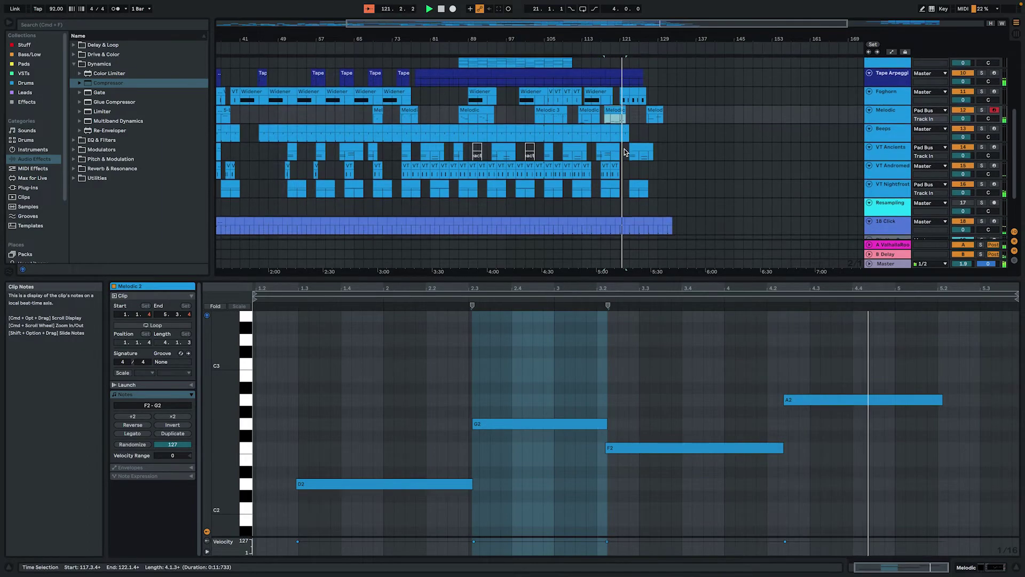
{"action": "scroll", "coordinate": [624, 152], "scroll_direction": "up", "scroll_amount": 4}
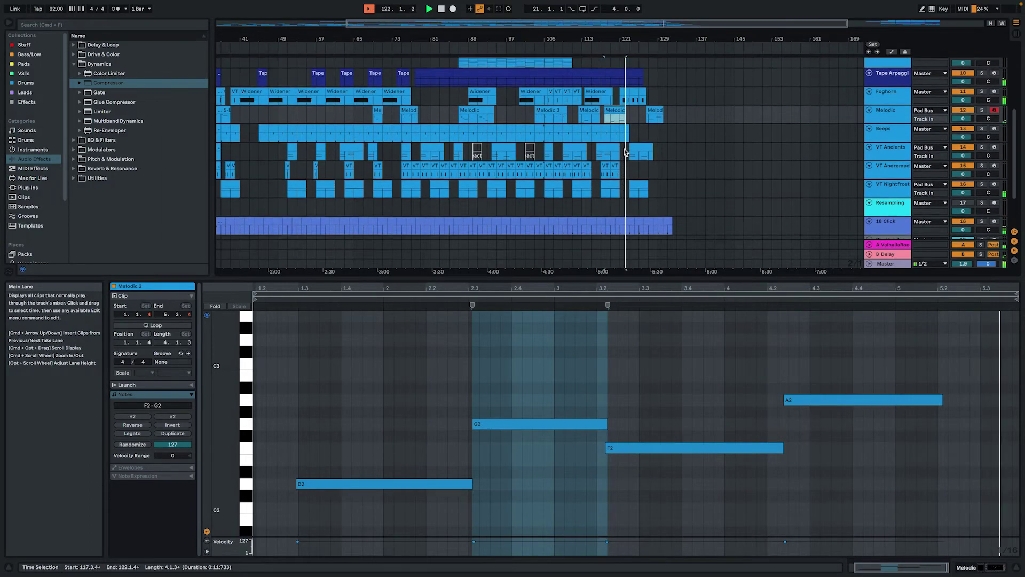
{"action": "left_click", "coordinate": [635, 148]}
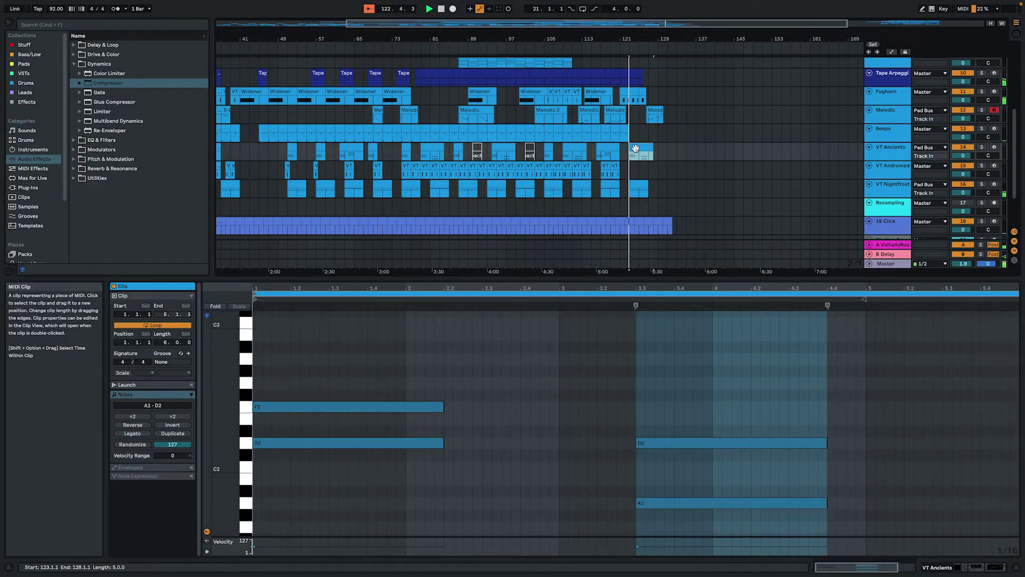
{"action": "scroll", "coordinate": [636, 148], "scroll_direction": "up", "scroll_amount": 12}
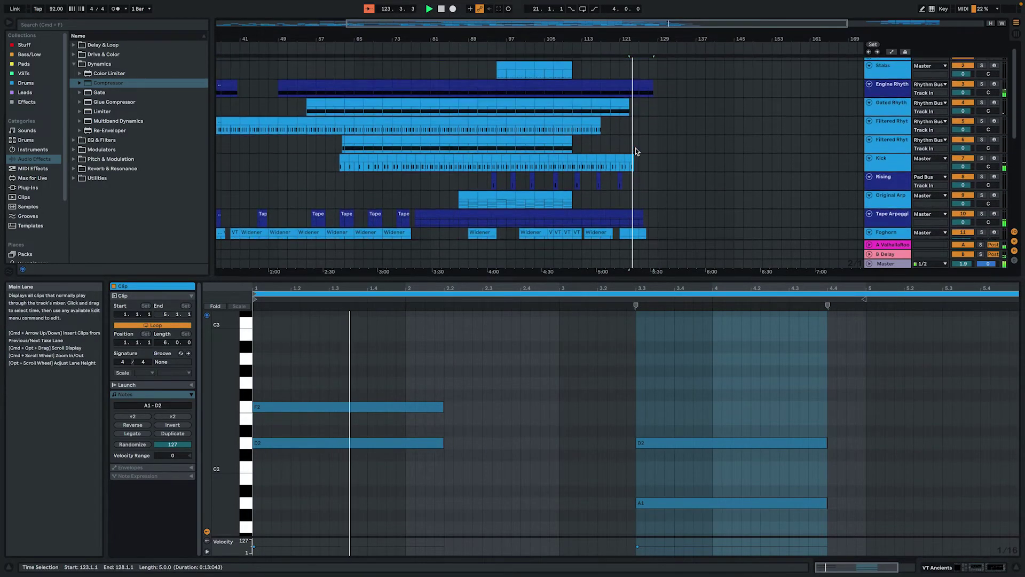
{"action": "key", "text": "shift+Tab"}
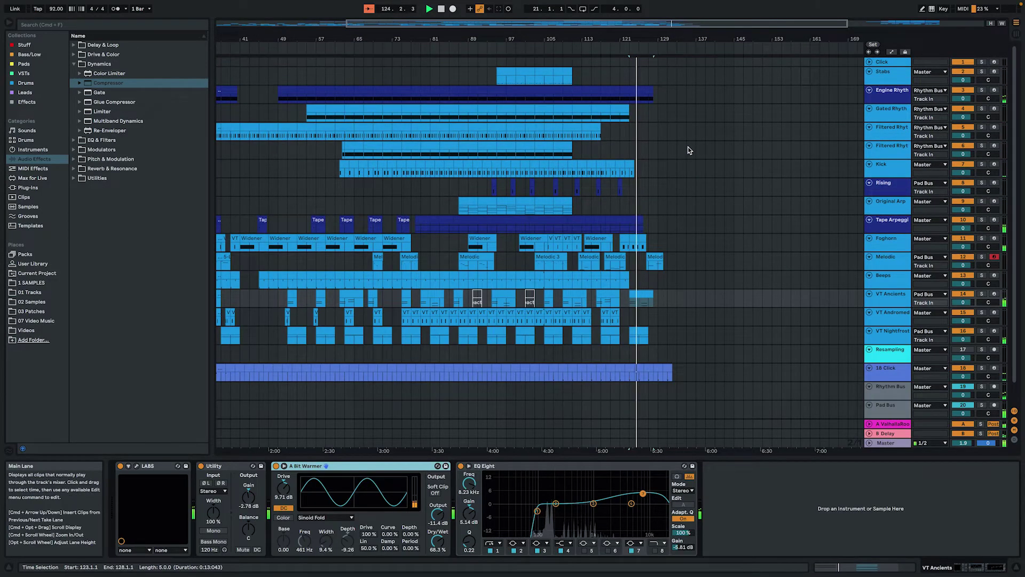
{"action": "left_click_drag", "start_coordinate": [693, 39], "coordinate": [693, 60]}
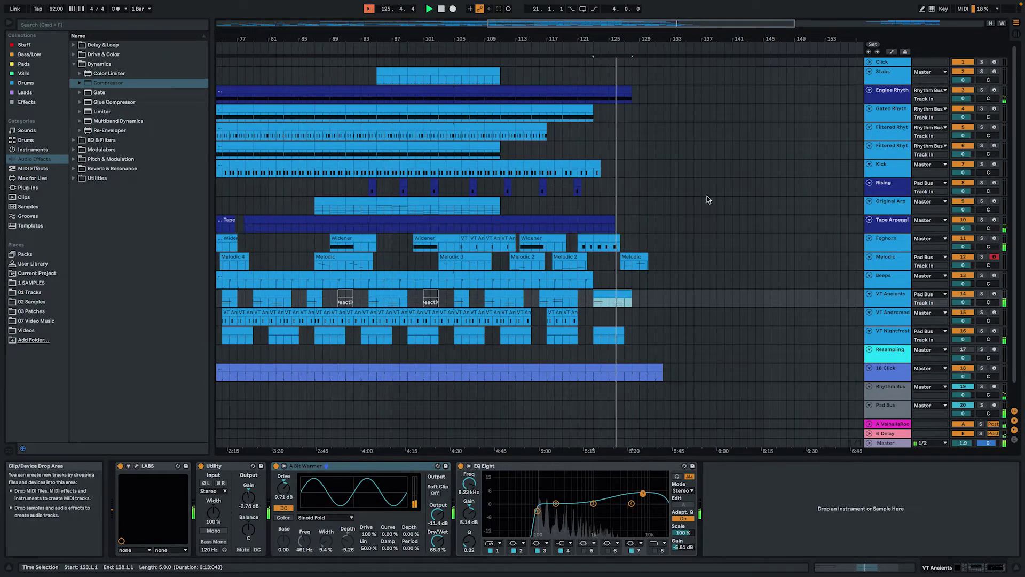
{"action": "scroll", "coordinate": [707, 198], "scroll_direction": "right", "scroll_amount": 2}
{"action": "scroll", "coordinate": [707, 199], "scroll_direction": "right", "scroll_amount": 1}
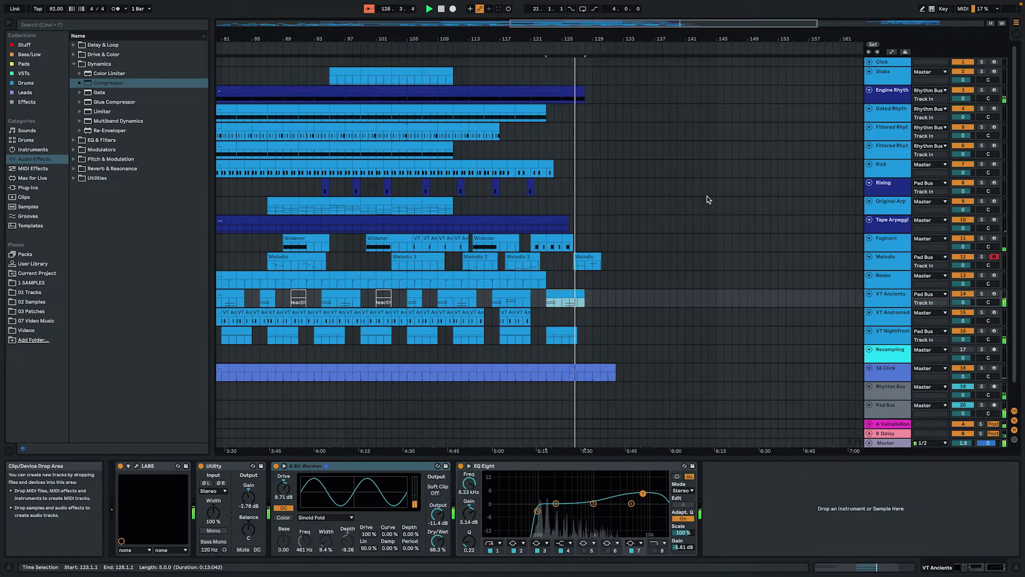